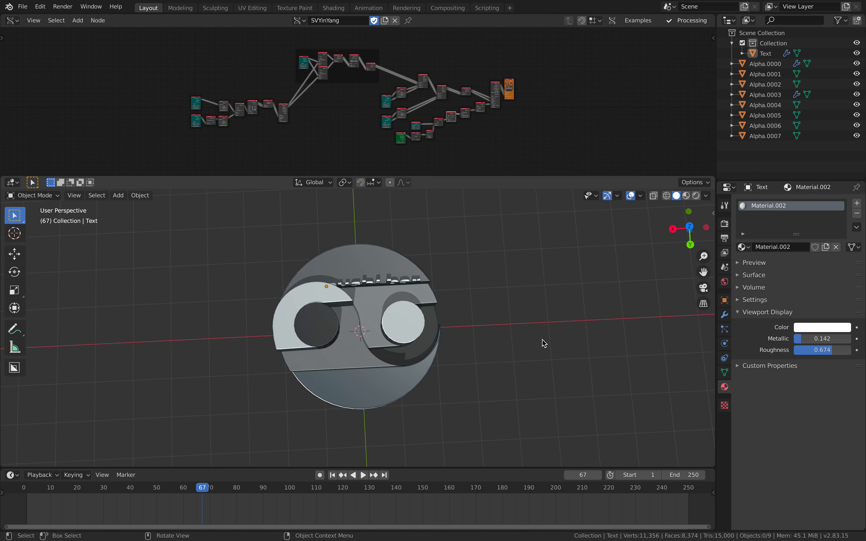
Inspect the yin-yang model from several angles and play its animation
middle_drag(543, 344, 528, 352)
scroll(529, 352, up, 1)
middle_drag(523, 320, 367, 319)
scroll(330, 355, up, 1)
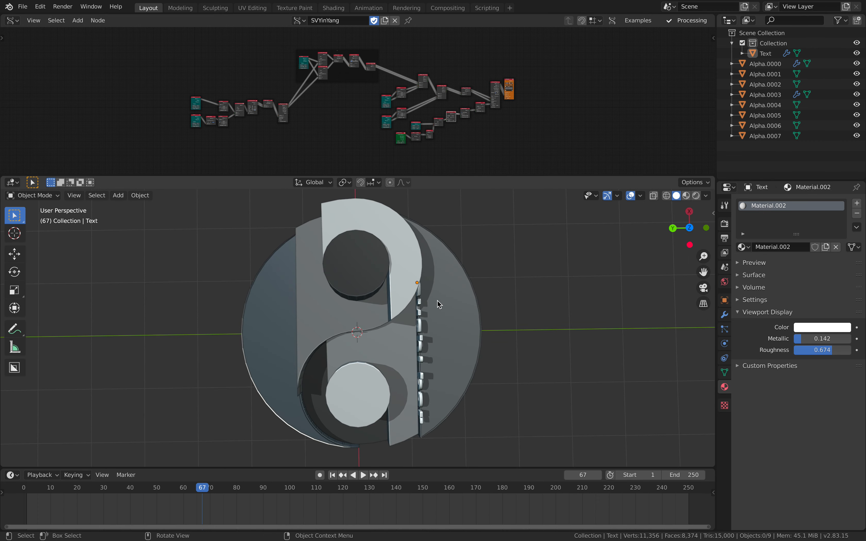
middle_drag(439, 305, 523, 270)
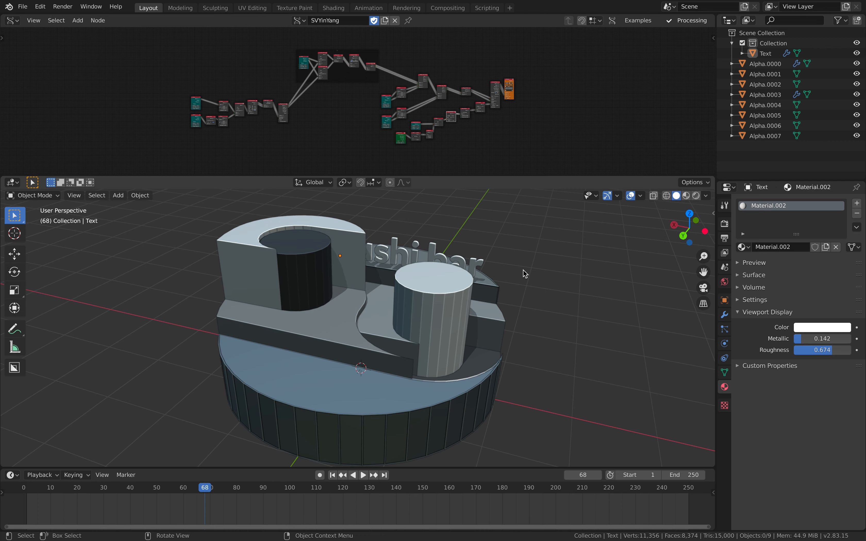
key(space)
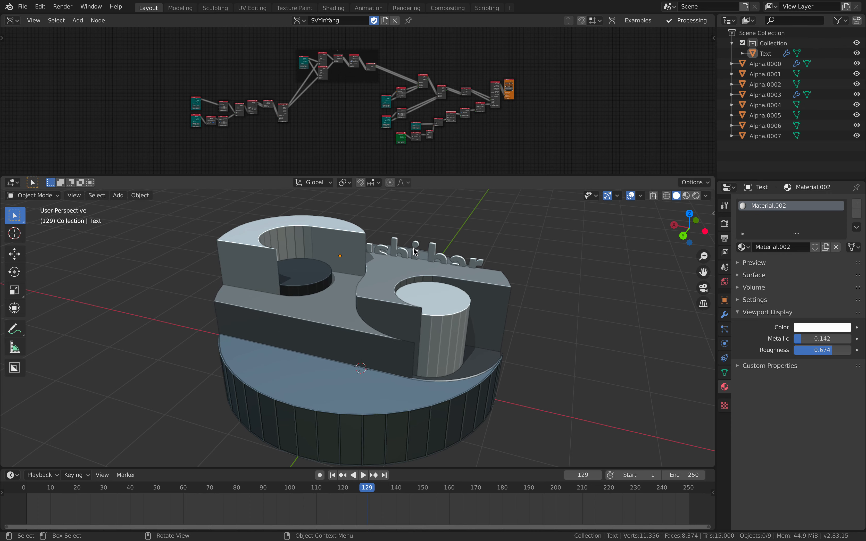
Delete the "sushi bar" text object from the scene
click(431, 247)
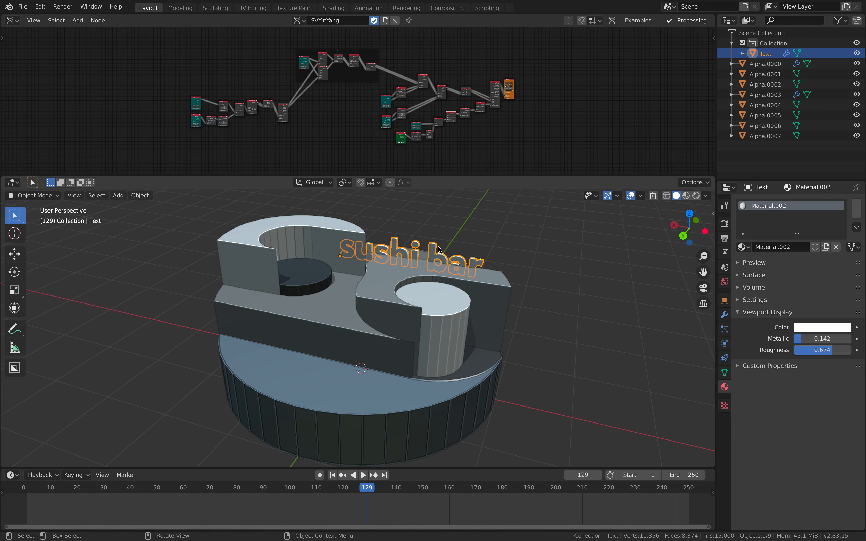
key(x)
click(476, 256)
Save the scene as a new incremented version named YinYang_012baked.blend
click(22, 6)
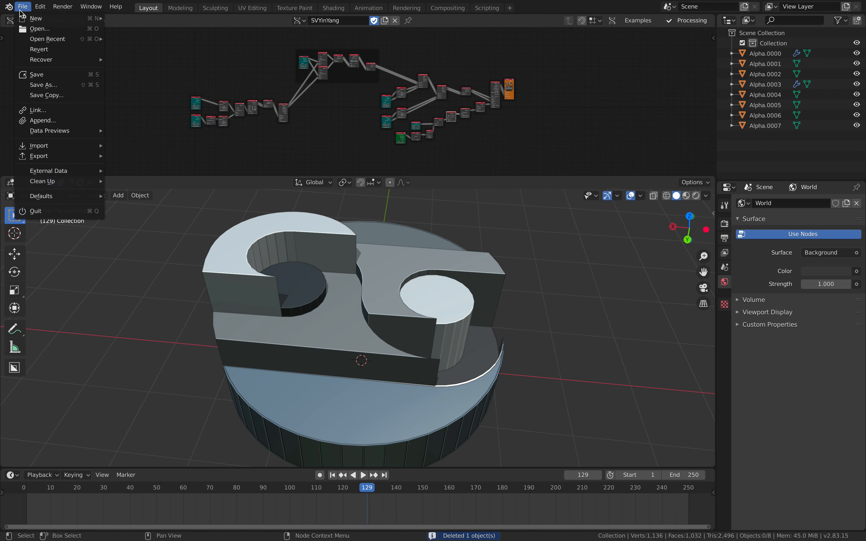
click(59, 85)
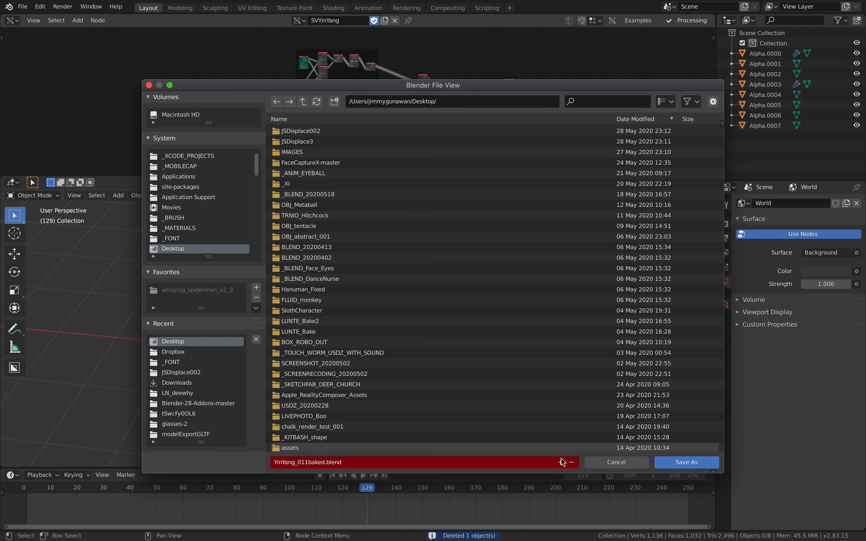
click(673, 463)
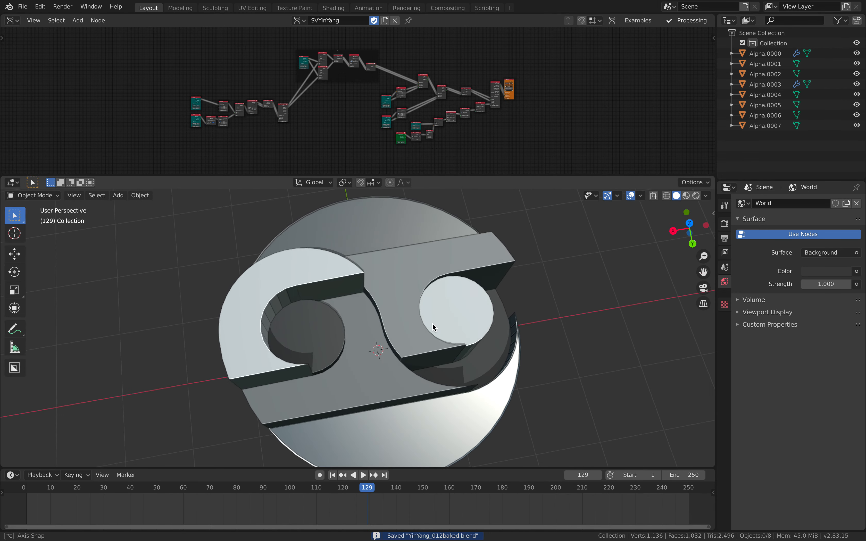
Resize the node editor area so more of the SVYinYang node tree shows above the 3D view
drag(461, 177, 358, 276)
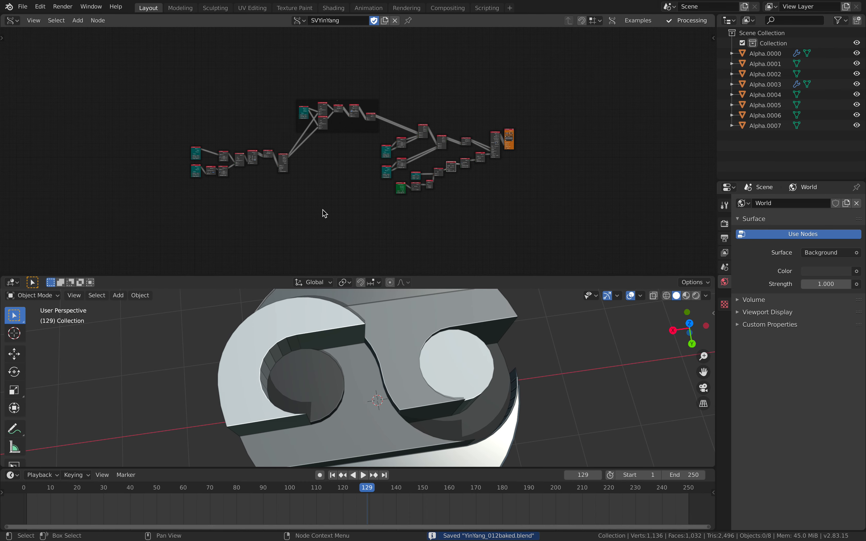
scroll(325, 202, up, 2)
scroll(508, 332, down, 3)
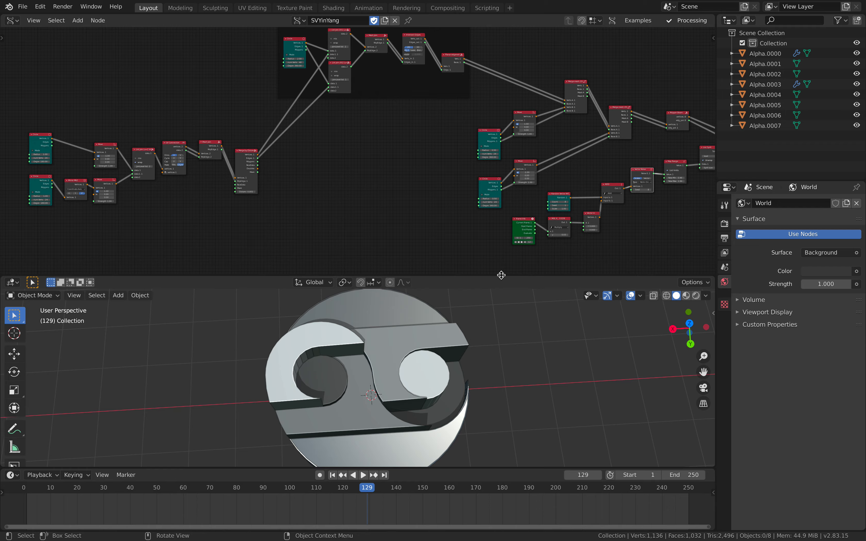
drag(503, 278, 465, 198)
middle_drag(447, 267, 427, 286)
scroll(357, 144, down, 1)
middle_drag(358, 140, 395, 148)
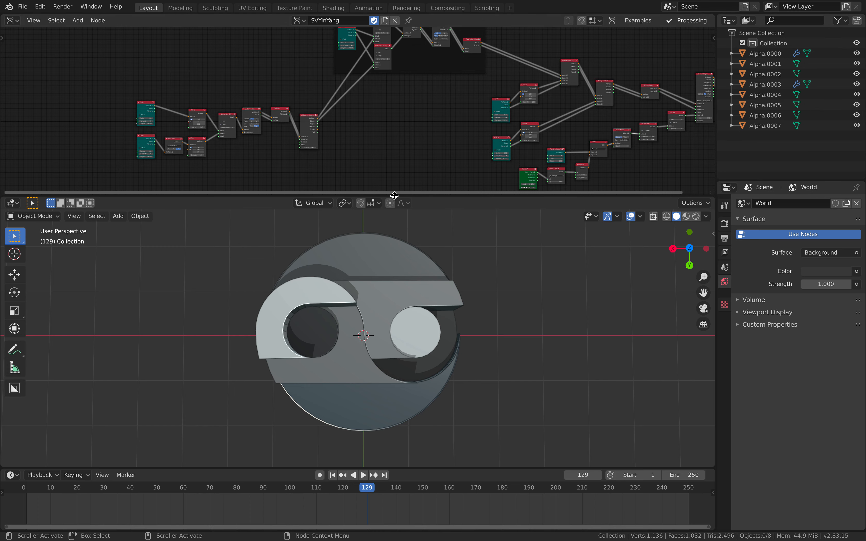
Annotate the empty node editor space beside the tree with a freehand yin-yang symbol with two inner circles and a separate curved half
middle_drag(305, 129, 446, 129)
middle_drag(214, 99, 316, 105)
scroll(208, 95, up, 4)
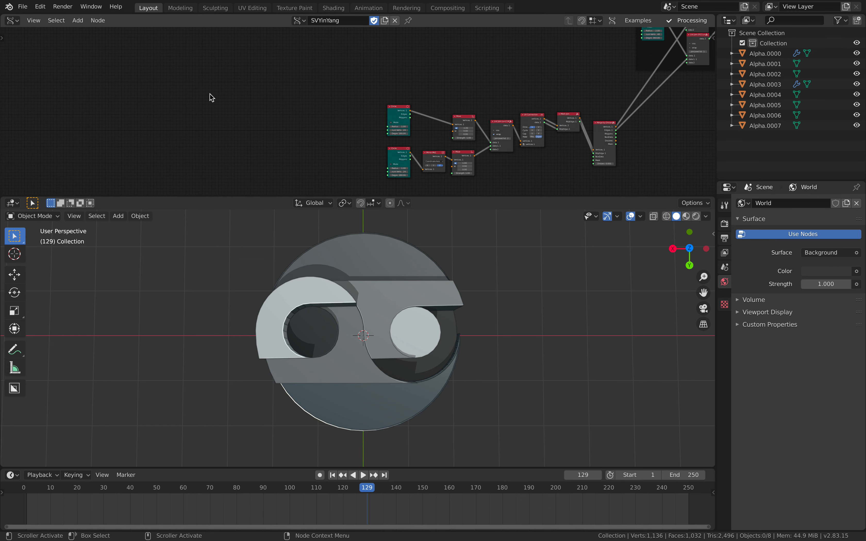
middle_drag(215, 99, 252, 90)
scroll(250, 92, up, 1)
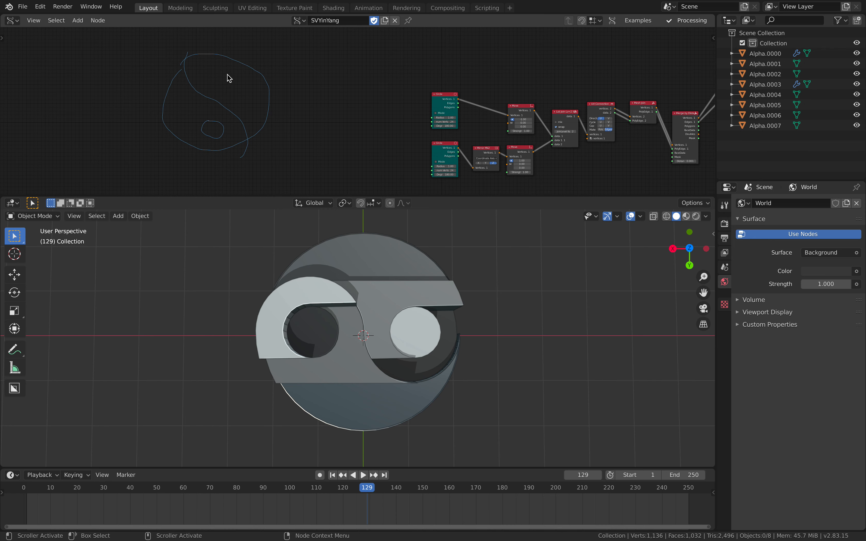
mouse_move(232, 169)
middle_down()
mouse_move(264, 170)
mouse_move(250, 168)
middle_up()
scroll(249, 101, up, 2)
middle_drag(189, 62, 202, 75)
middle_drag(224, 106, 270, 114)
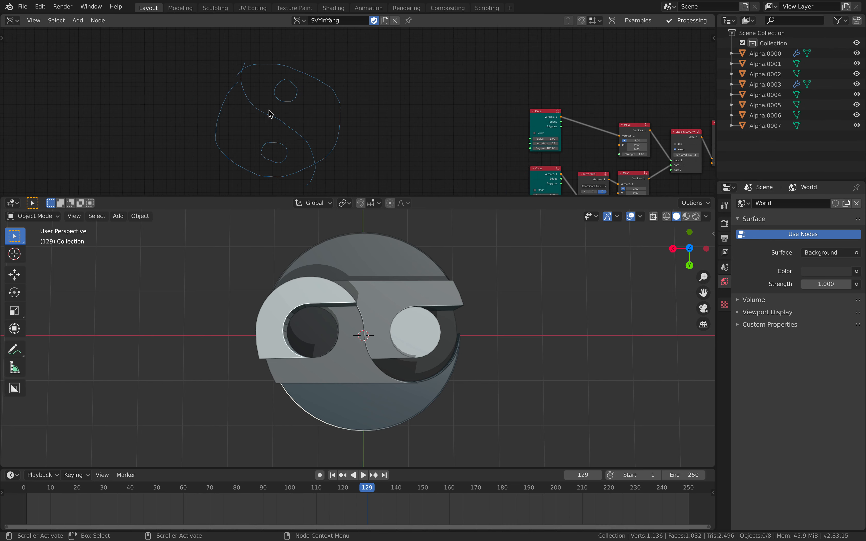
middle_drag(197, 92, 266, 94)
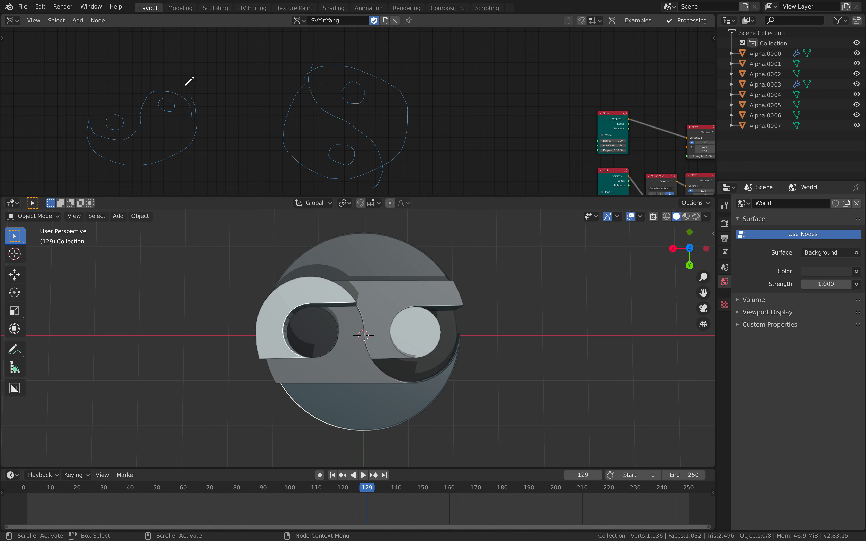
Examine the first node chain, from the two Circle nodes to the Merge by Distance node
middle_drag(466, 94, 286, 77)
scroll(295, 100, down, 1)
mouse_move(350, 109)
middle_down()
mouse_move(247, 111)
mouse_move(195, 96)
middle_up()
scroll(250, 113, up, 2)
scroll(236, 102, up, 2)
scroll(238, 102, up, 1)
drag(160, 43, 160, 49)
middle_drag(179, 101, 141, 90)
scroll(143, 114, up, 1)
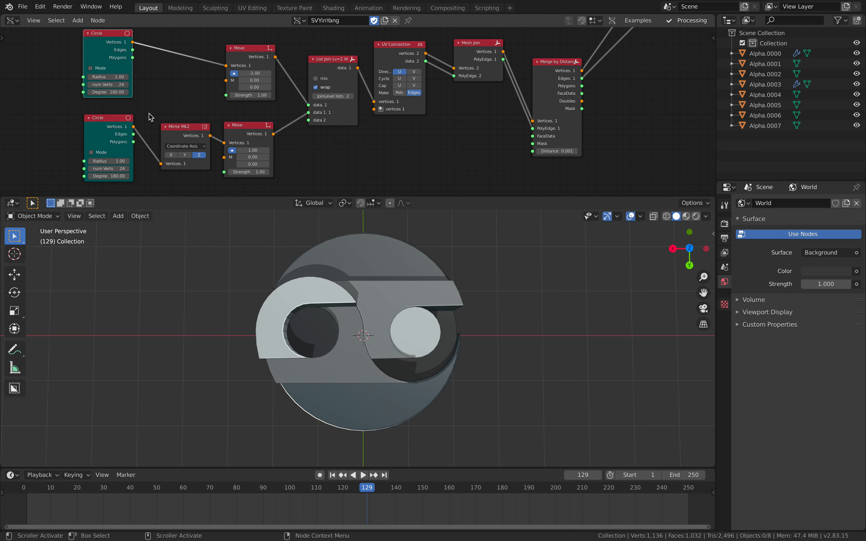
Enlarge the node editor area and tidy the positions of the Mirror Mk2, List Join and two Move nodes
drag(180, 196, 175, 224)
scroll(216, 166, up, 3)
middle_drag(163, 141, 139, 129)
scroll(243, 137, down, 2)
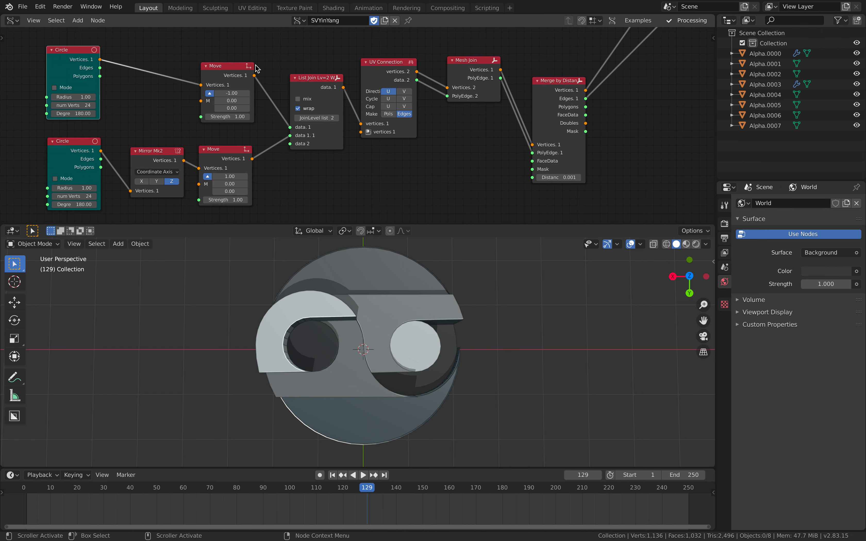
drag(227, 66, 226, 62)
drag(166, 153, 160, 149)
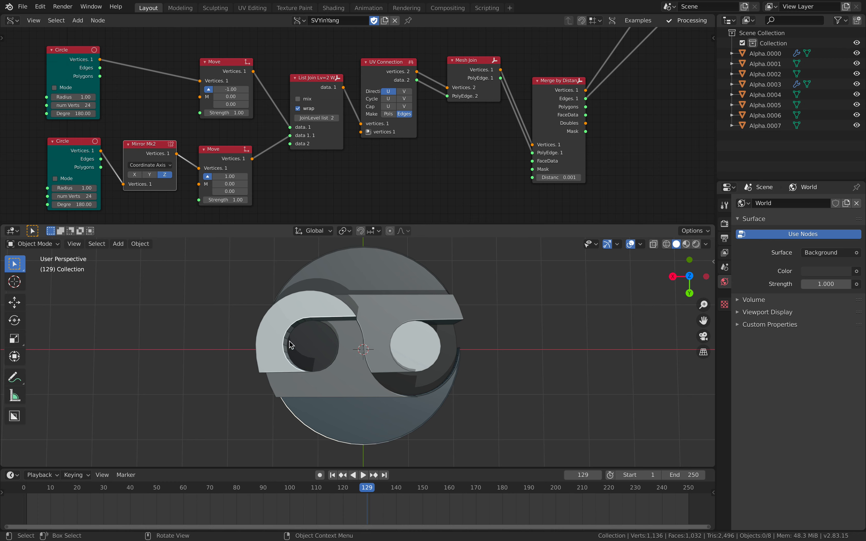
scroll(346, 357, down, 1)
drag(232, 149, 238, 145)
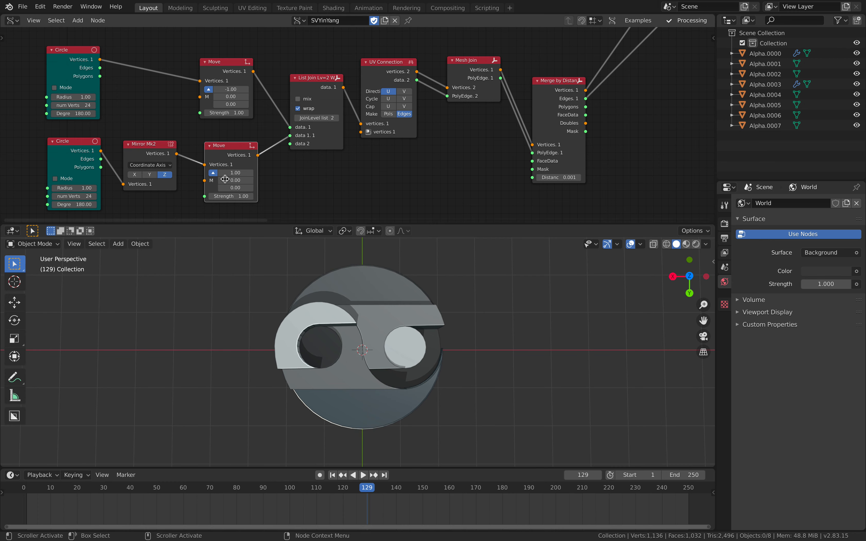
drag(238, 65, 246, 66)
drag(309, 89, 308, 87)
scroll(309, 87, down, 1)
middle_drag(309, 87, 316, 82)
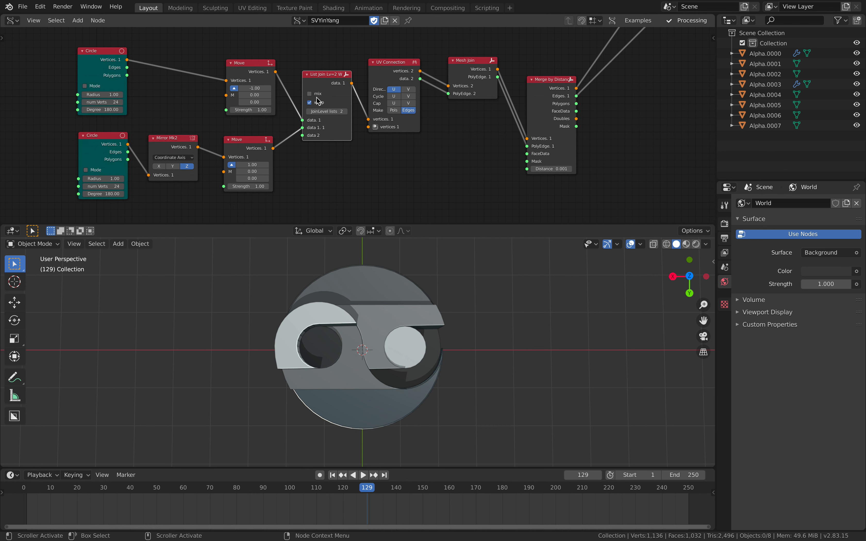
Connect a Temporal Viewer to the upper Move node to preview its vertices
scroll(345, 134, down, 1)
middle_drag(343, 132, 331, 133)
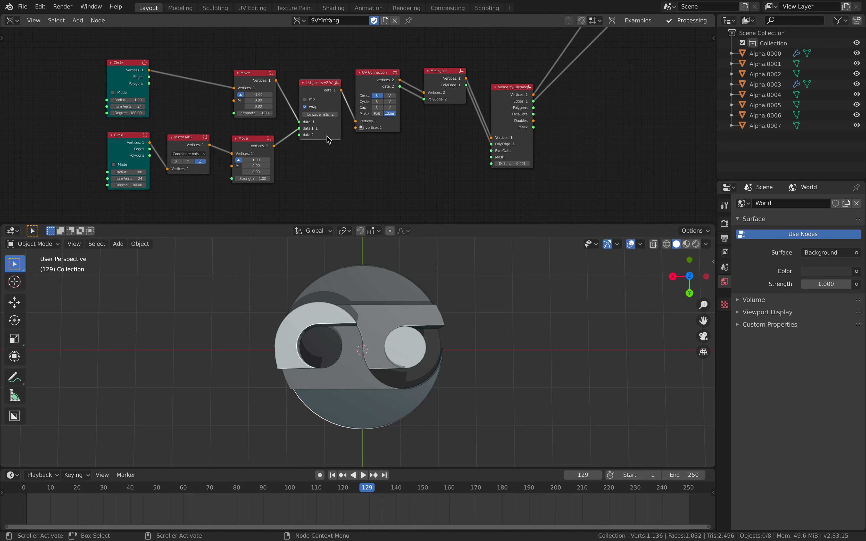
scroll(300, 103, down, 2)
scroll(269, 88, up, 1)
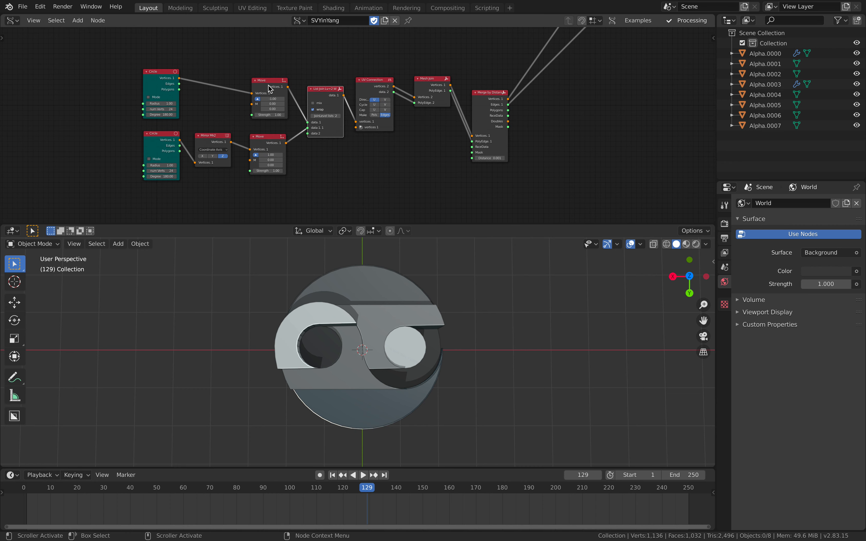
ctrl+shift+click(283, 83)
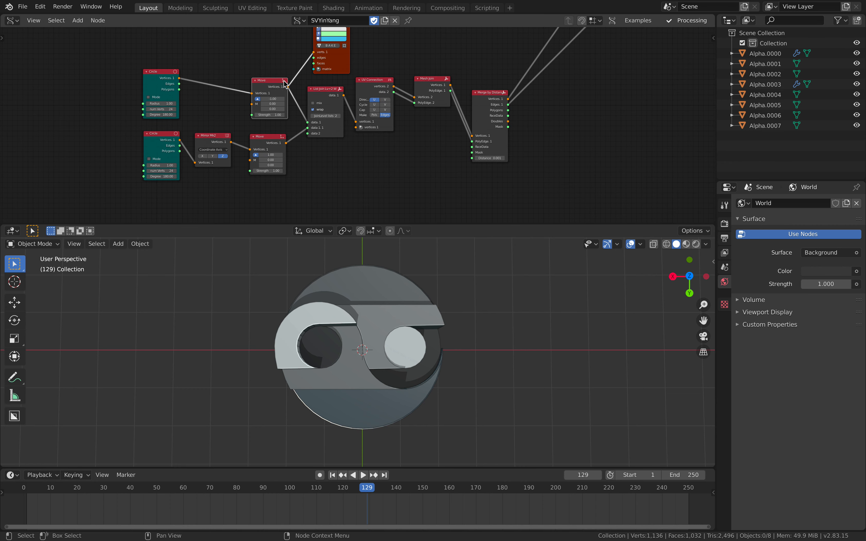
Hide all the baked Alpha objects in the 3D view
middle_drag(447, 247, 433, 421)
key(a)
key(h)
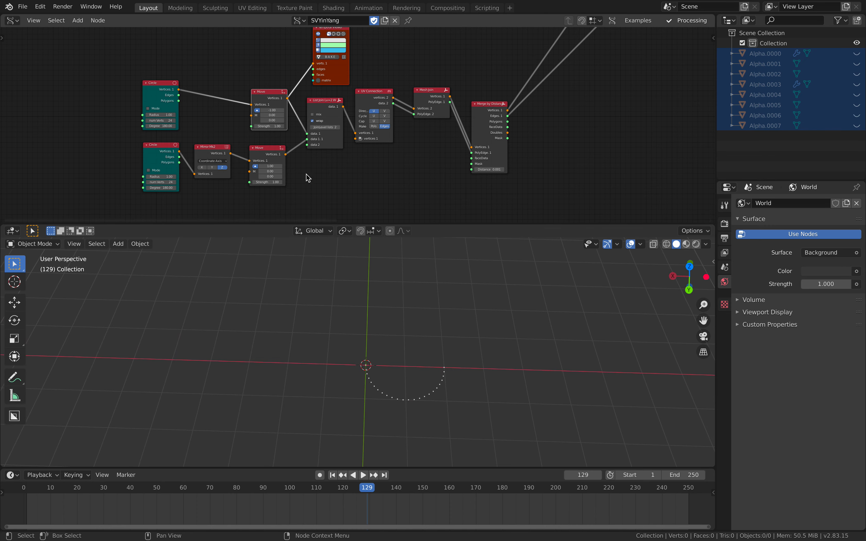
Switch the Temporal Viewer back and forth between the lower and upper Move nodes to compare the two half circles
scroll(307, 172, up, 1)
middle_drag(278, 154, 291, 130)
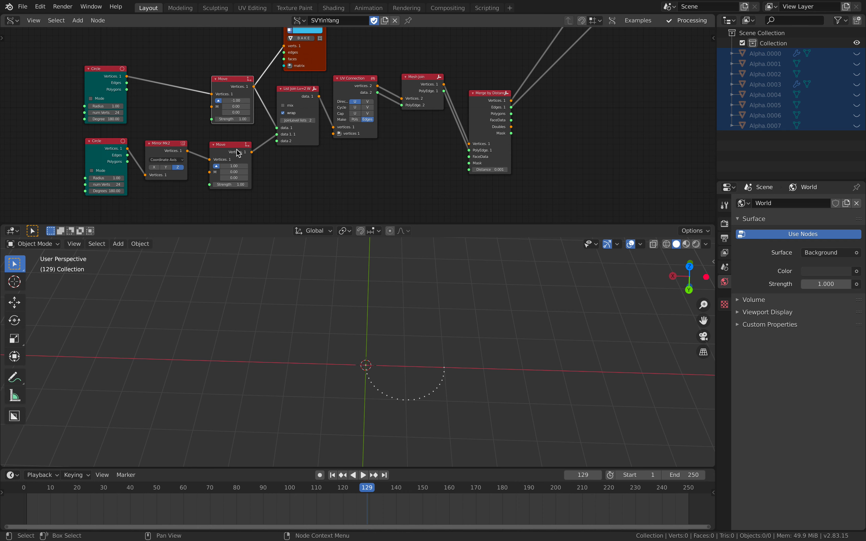
ctrl+shift+click(236, 150)
middle_drag(383, 288, 391, 321)
ctrl+shift+click(234, 81)
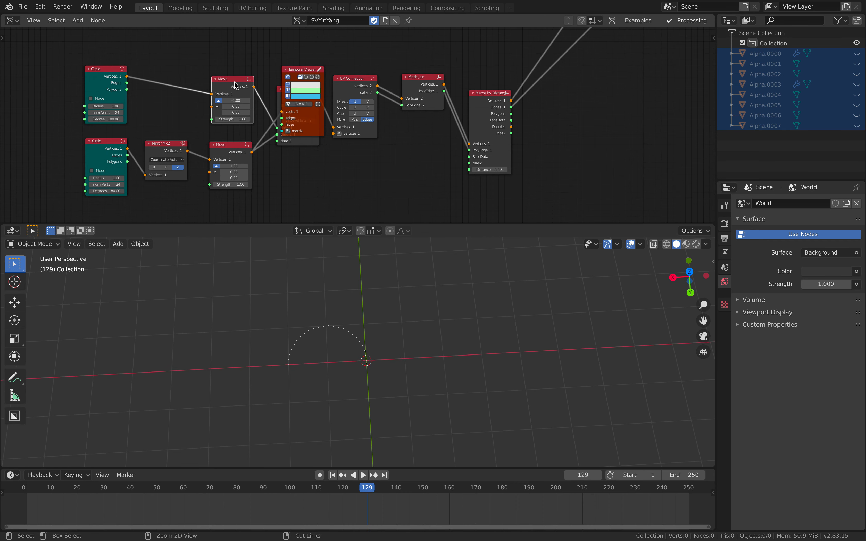
ctrl+shift+click(238, 144)
ctrl+shift+click(231, 82)
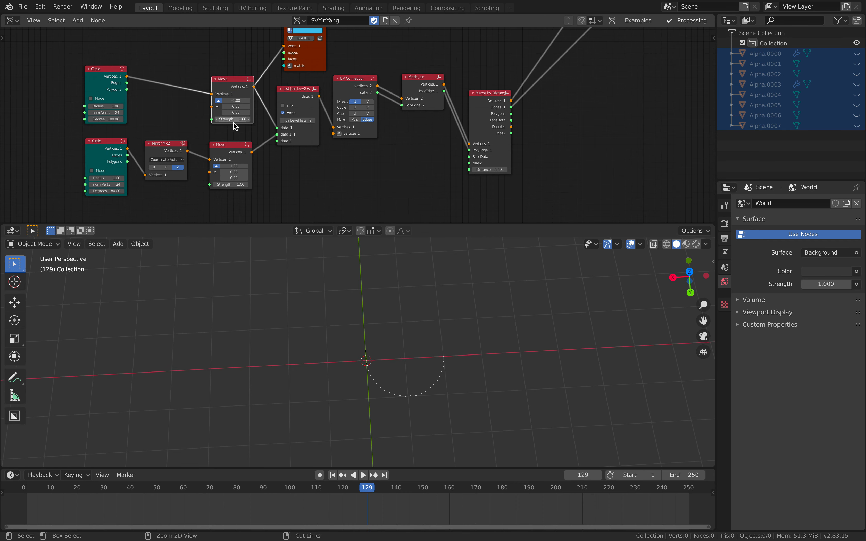
ctrl+shift+click(234, 146)
ctrl+shift+click(238, 83)
Preview the List Join node's output with the Temporal Viewer, shifting both nodes slightly for a clearer layout
scroll(154, 87, up, 2)
scroll(154, 87, down, 2)
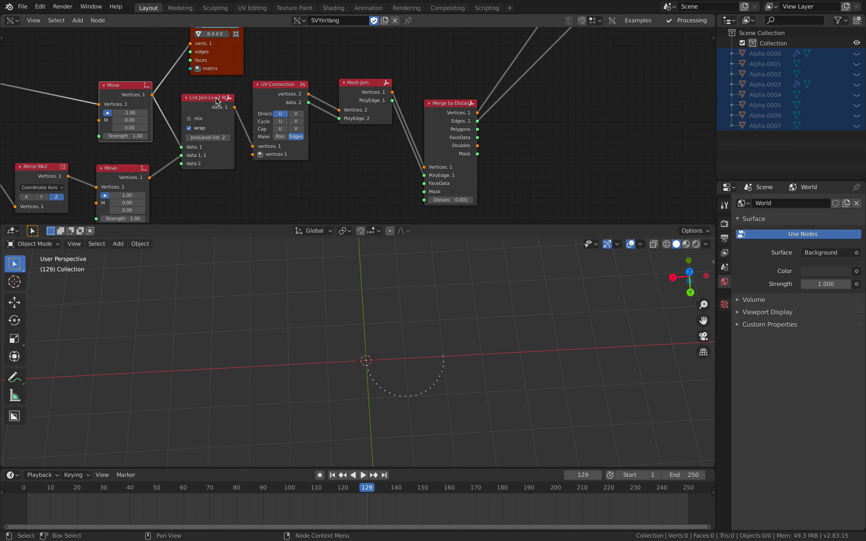
drag(217, 98, 211, 103)
ctrl+shift+click(211, 102)
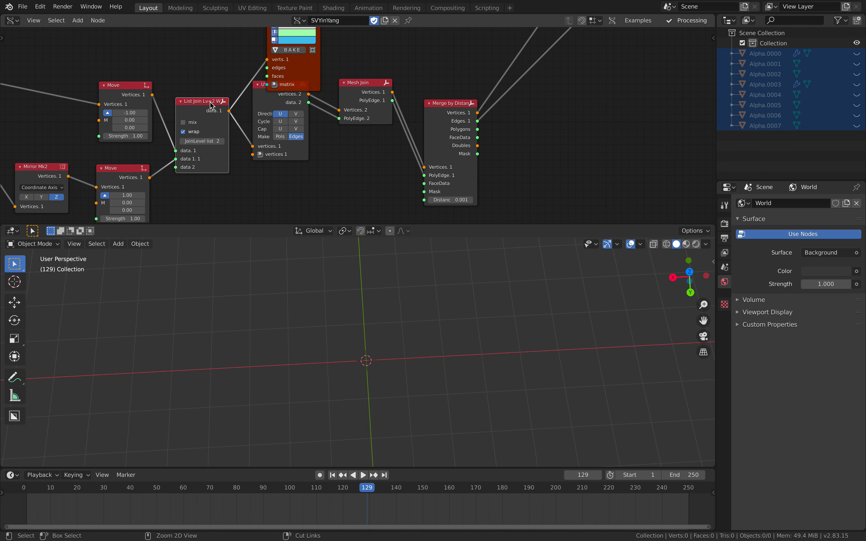
drag(288, 75, 290, 63)
scroll(398, 362, down, 3)
middle_drag(398, 361, 395, 365)
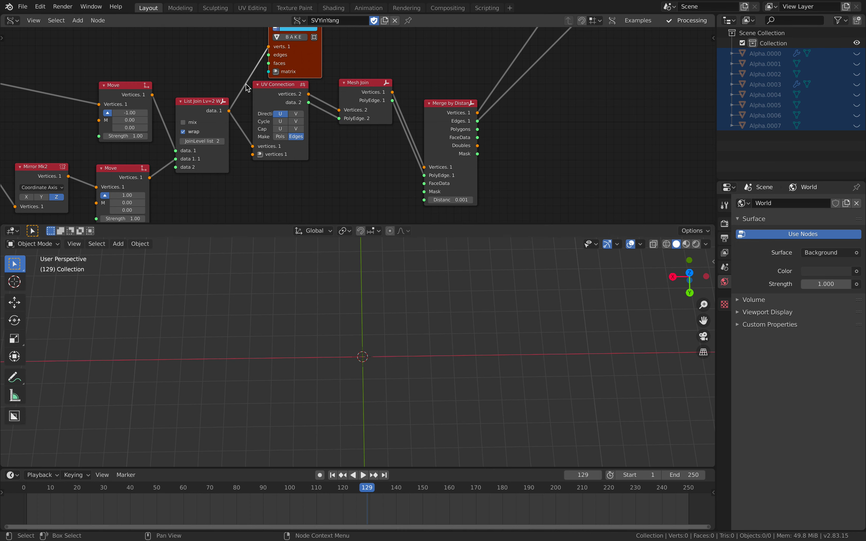
Preview the UV Connection node's vertices with the Temporal Viewer and check the combined curve in the 3D view
ctrl+shift+click(272, 84)
middle_drag(311, 92, 260, 117)
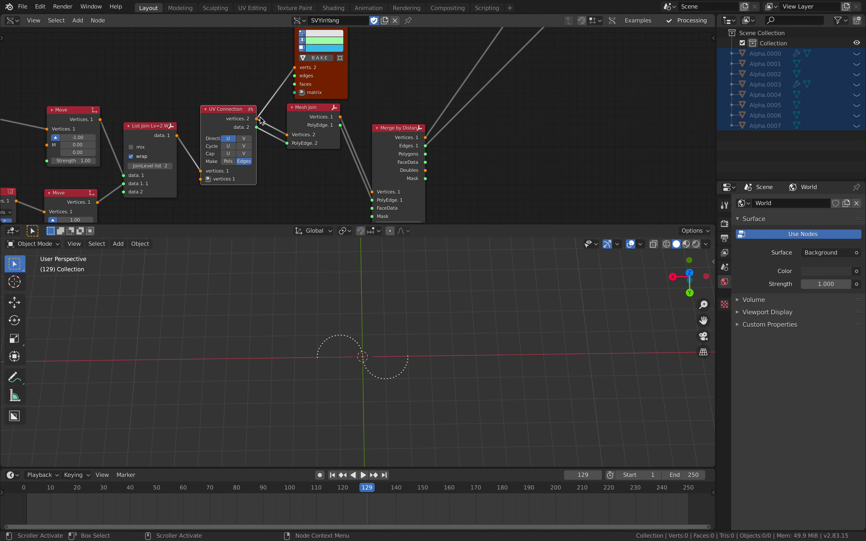
middle_drag(359, 338, 367, 318)
middle_drag(316, 85, 286, 96)
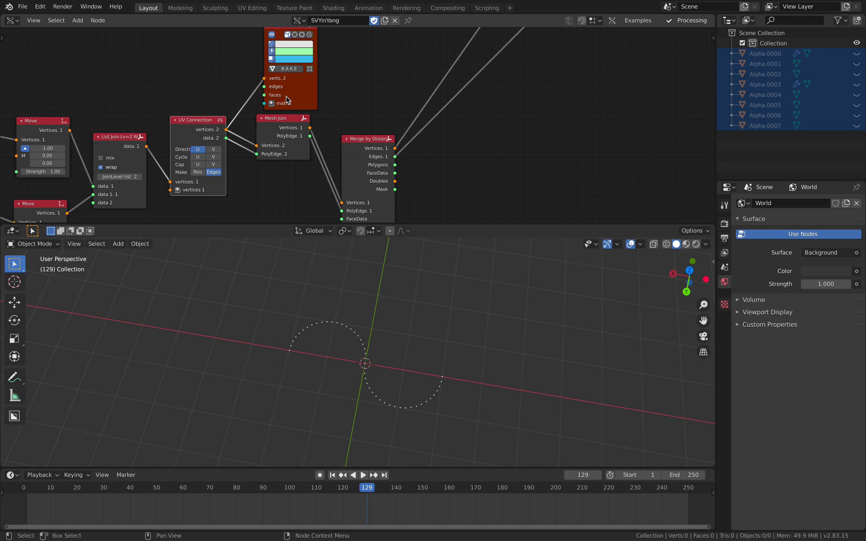
scroll(286, 96, down, 2)
middle_drag(192, 121, 247, 108)
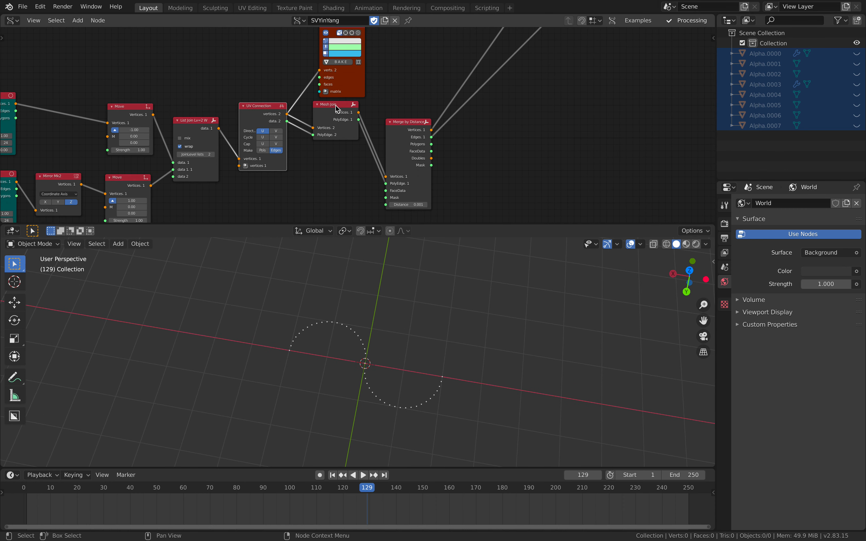
Preview the Merge by Distance node's vertices, edges and polygons with the Temporal Viewer
ctrl+click(396, 121)
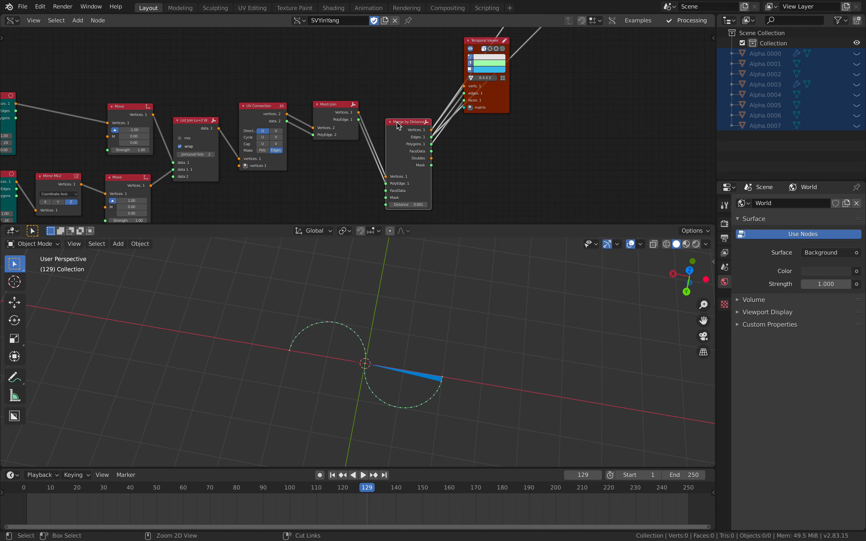
scroll(483, 161, down, 3)
middle_drag(483, 161, 343, 200)
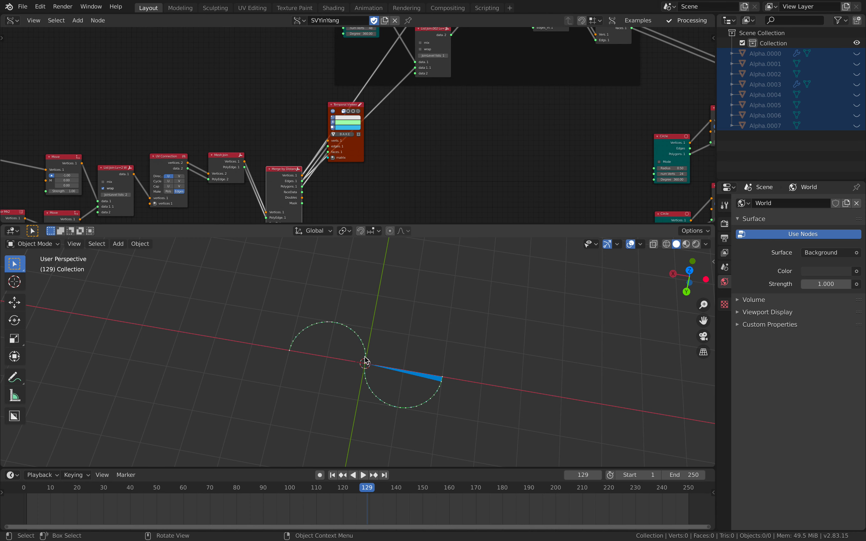
middle_drag(386, 162, 325, 212)
middle_drag(388, 168, 352, 209)
scroll(278, 121, up, 1)
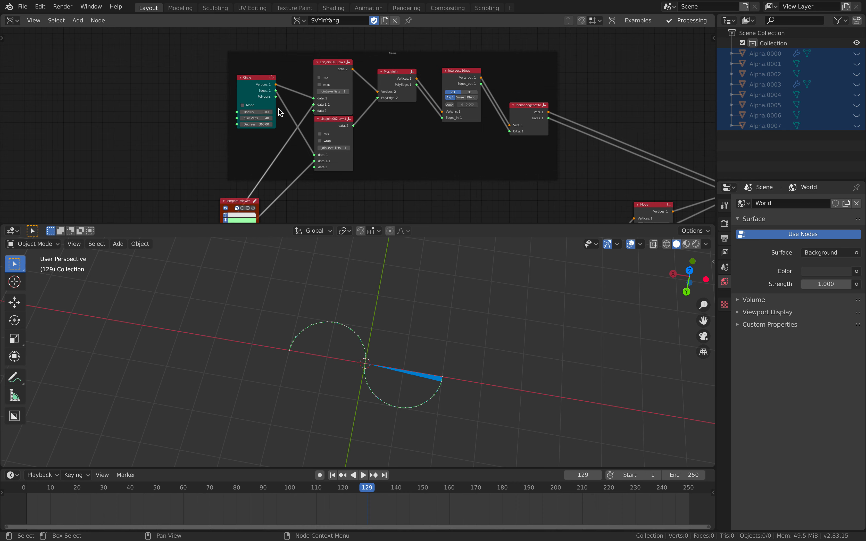
Preview the framed Circle node's vertices, edges and polygons with the Temporal Viewer
ctrl+click(256, 79)
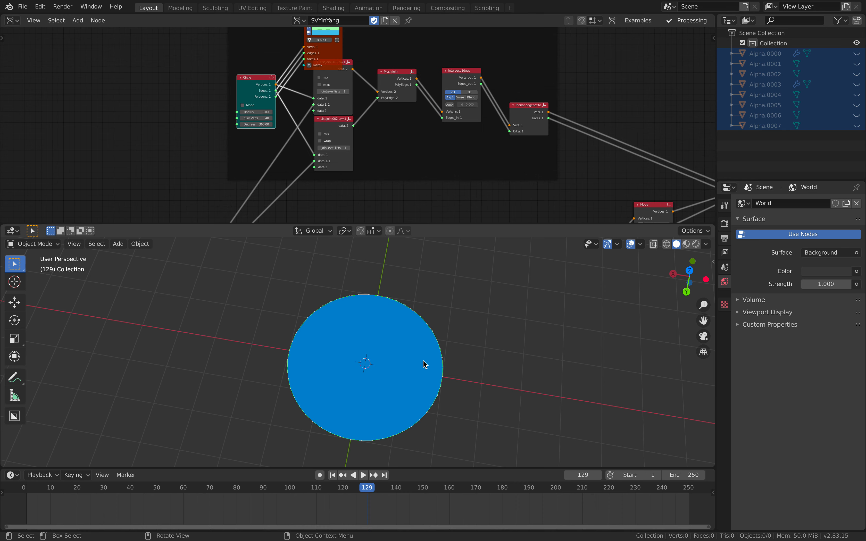
middle_drag(438, 104, 319, 89)
middle_drag(238, 89, 286, 118)
Preview the Mesh Join node's output with the Temporal Viewer to check the circle combined with the S-curve
scroll(369, 123, up, 2)
scroll(259, 149, up, 2)
scroll(356, 127, down, 8)
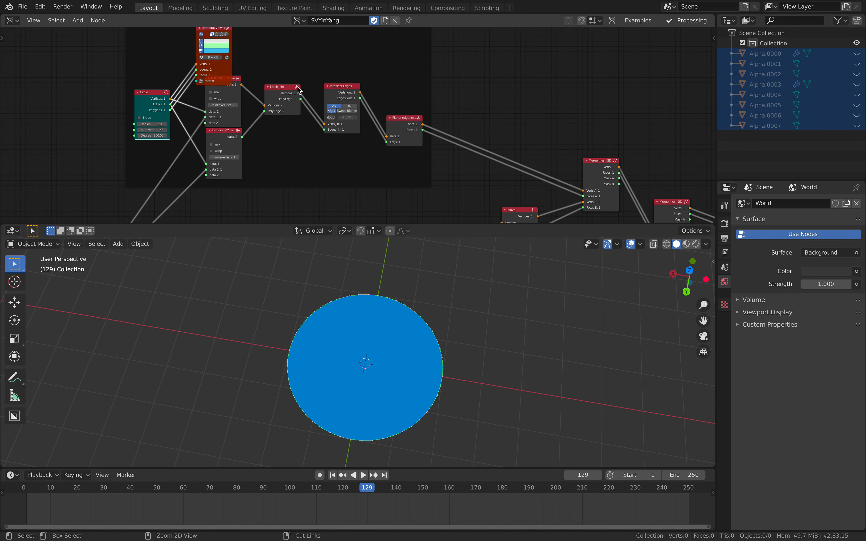
ctrl+click(286, 90)
scroll(272, 125, down, 4)
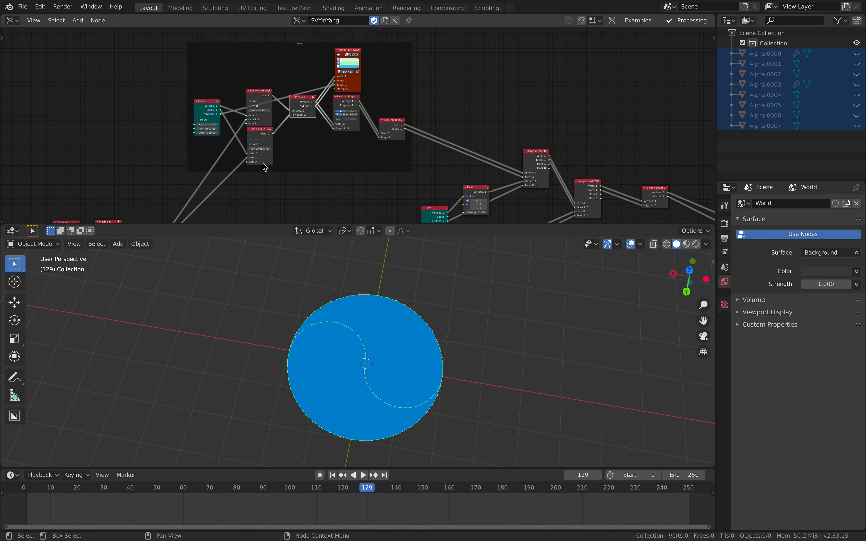
Preview the Intersect Edges node's vertices and edges with the Temporal Viewer
middle_drag(263, 168, 344, 67)
middle_drag(258, 132, 218, 203)
middle_drag(325, 68, 282, 96)
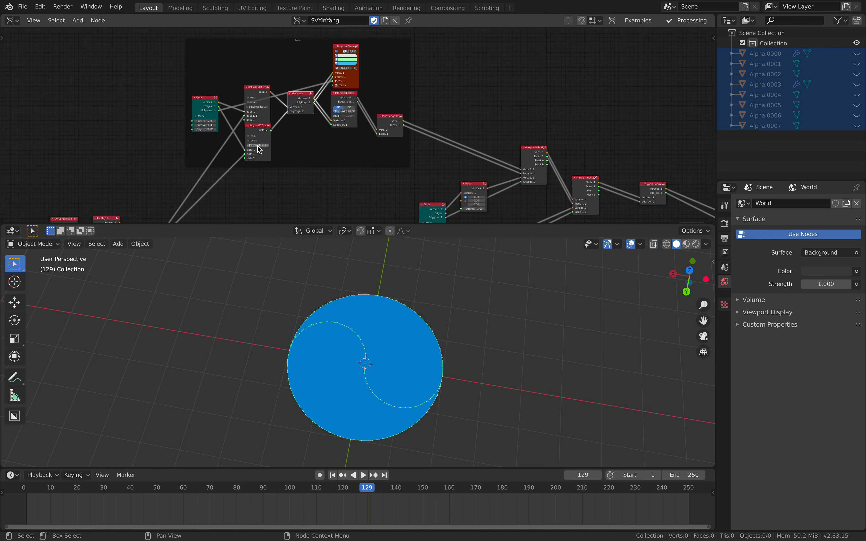
scroll(282, 97, up, 4)
ctrl+click(332, 91)
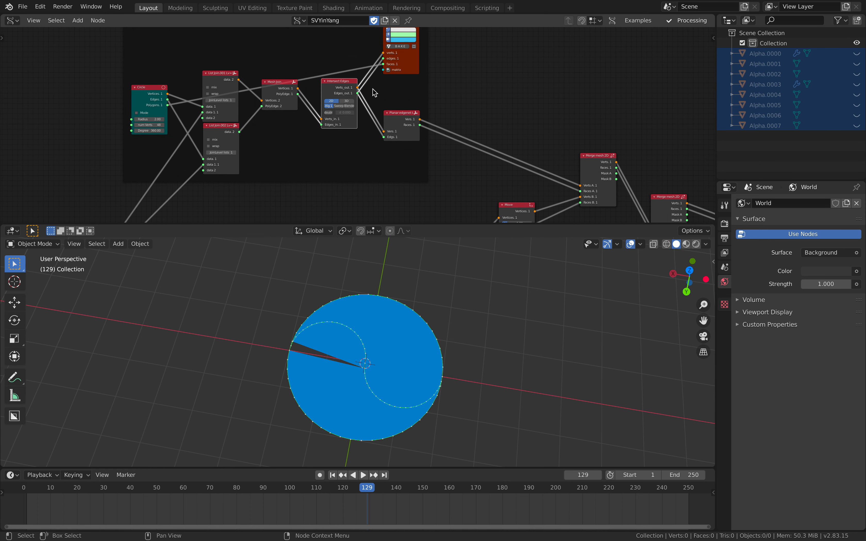
Preview the Planar edgenet node's vertices and faces with the Temporal Viewer and inspect the result in the 3D view
middle_drag(459, 85, 338, 77)
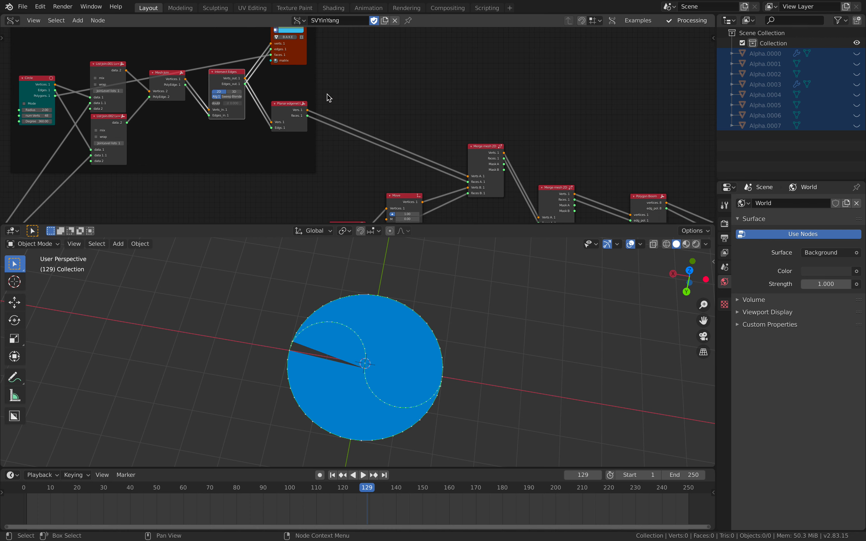
scroll(327, 107, up, 6)
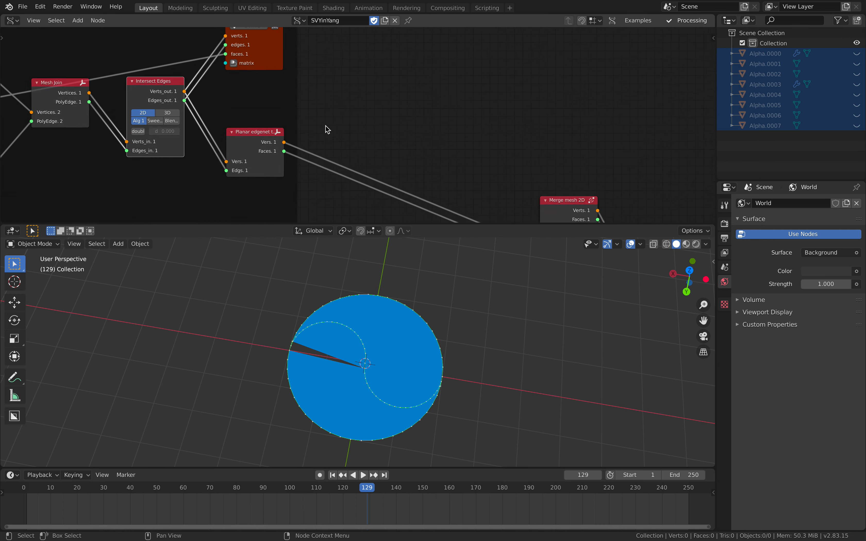
ctrl+click(250, 131)
middle_drag(413, 346, 373, 329)
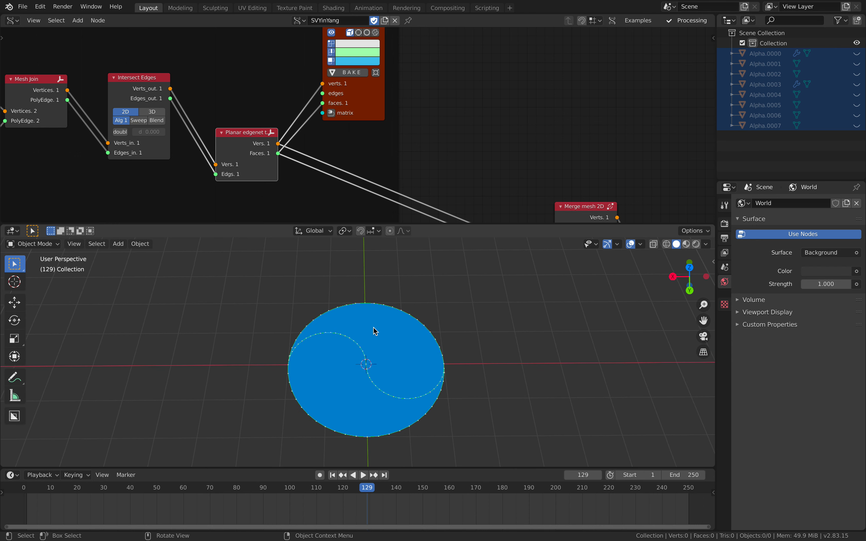
scroll(320, 141, down, 2)
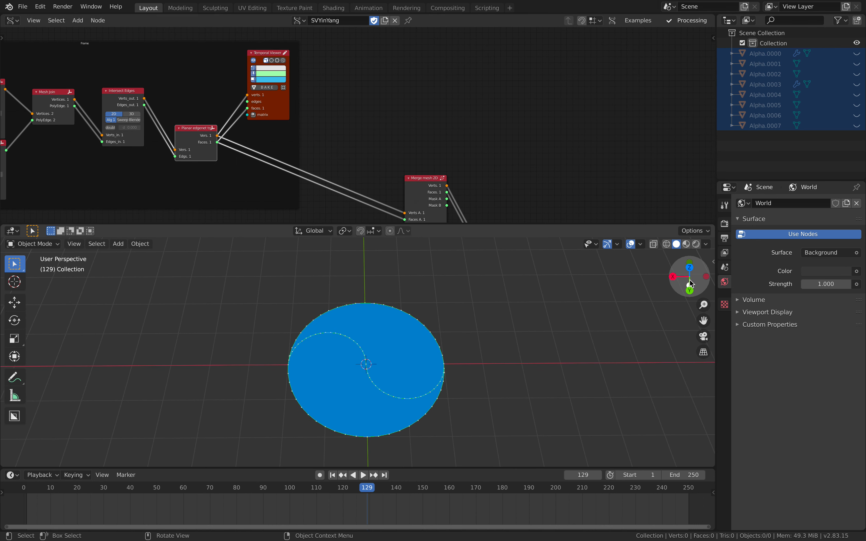
From the top view, sketch a freehand annotation of a rough circle crossed by an S-shaped curve beside the yin-yang preview
click(689, 267)
scroll(436, 324, down, 2)
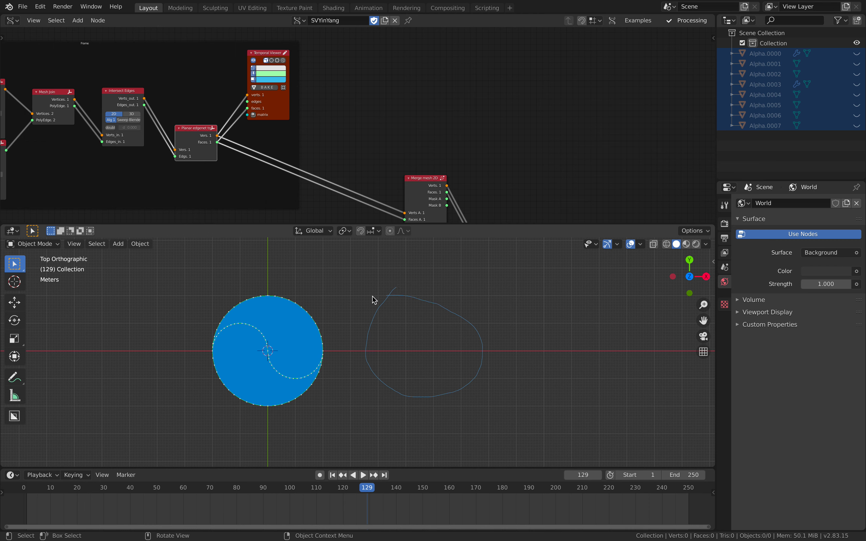
drag(361, 345, 368, 357)
Add the gp + grease pencil setup macro to the empty area of the node tree
middle_drag(372, 97, 365, 107)
key(alt+space)
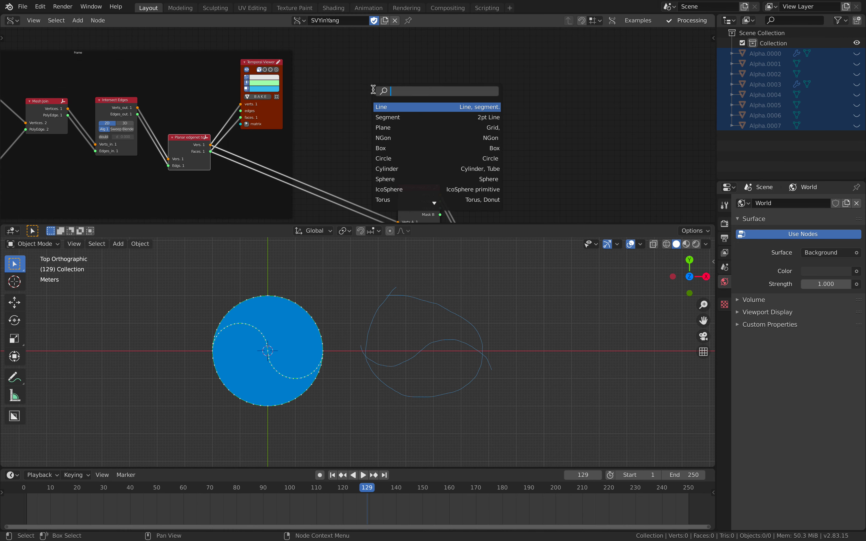
text(gp)
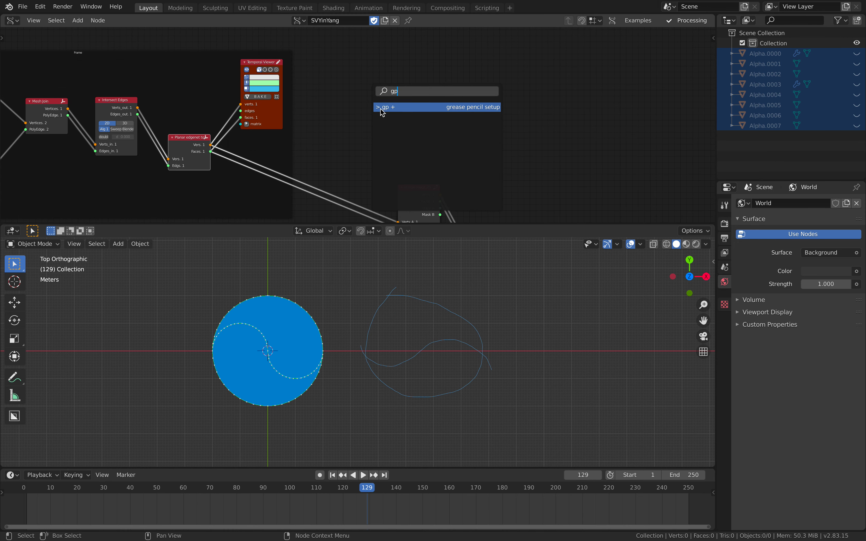
key(Return)
middle_drag(437, 148, 370, 142)
scroll(370, 142, up, 1)
Set the Object ID Selector to Annotations.001 with layer Note, and enable its active frame option
click(353, 118)
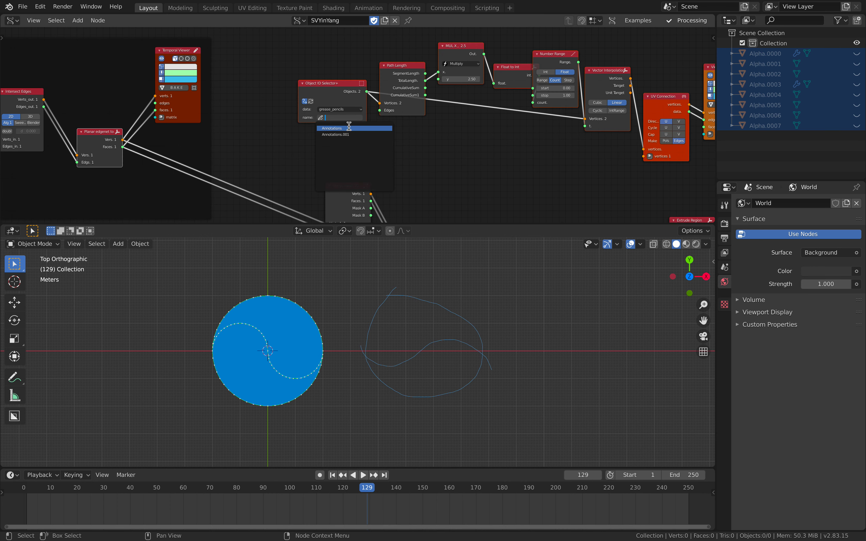
click(349, 134)
scroll(349, 133, up, 1)
click(332, 130)
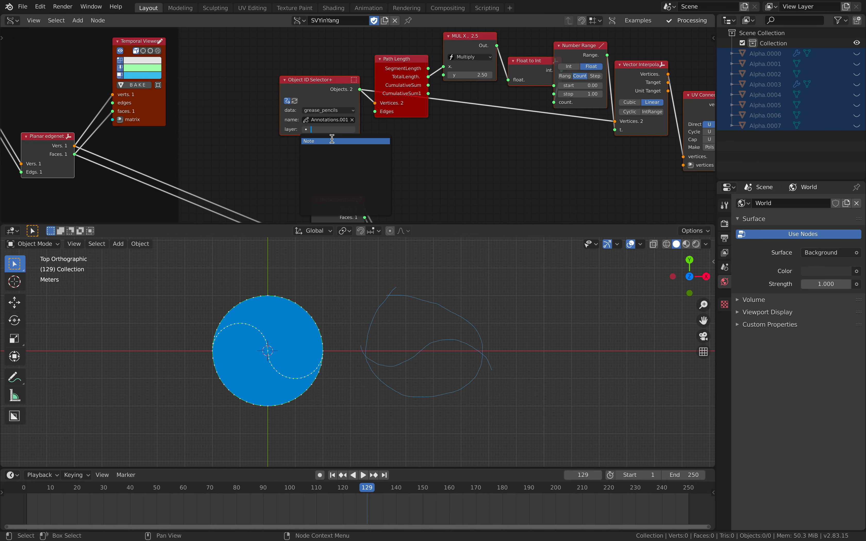
click(332, 141)
middle_drag(408, 139, 400, 138)
click(335, 138)
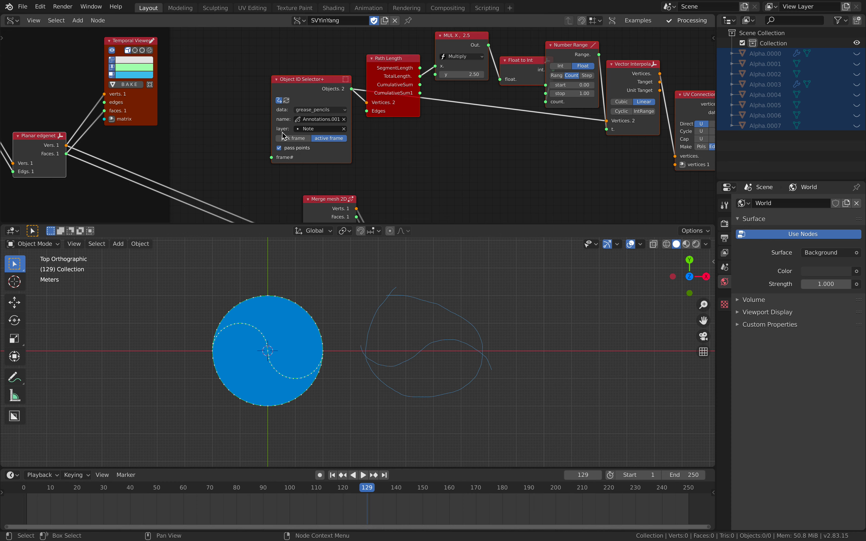
Add a Frame info node and connect it to the Object ID Selector's frame# input
key(alt+space)
text(fra)
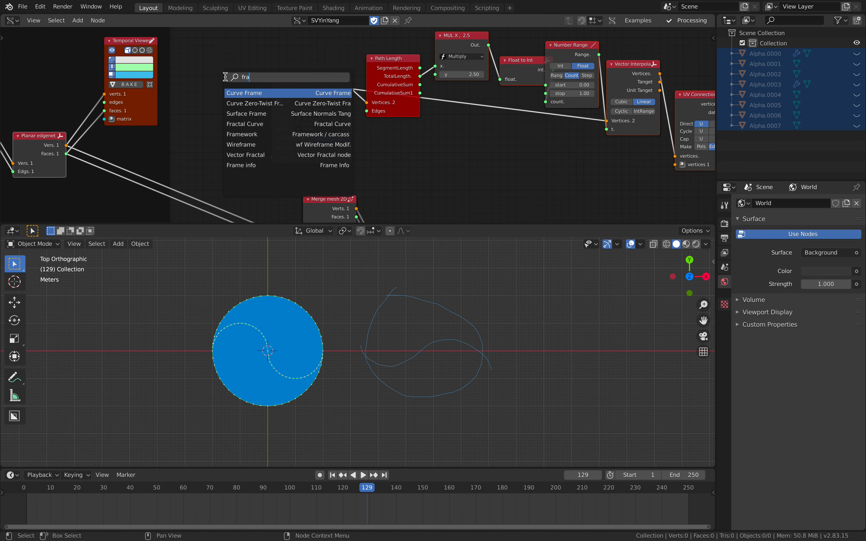
click(234, 165)
click(261, 77)
drag(254, 75, 274, 161)
middle_drag(455, 159, 343, 164)
middle_drag(493, 139, 295, 149)
drag(468, 145, 571, 117)
Add a Planar edgenet node near the Viewer Draw node
key(shift+a)
click(473, 52)
text(pl)
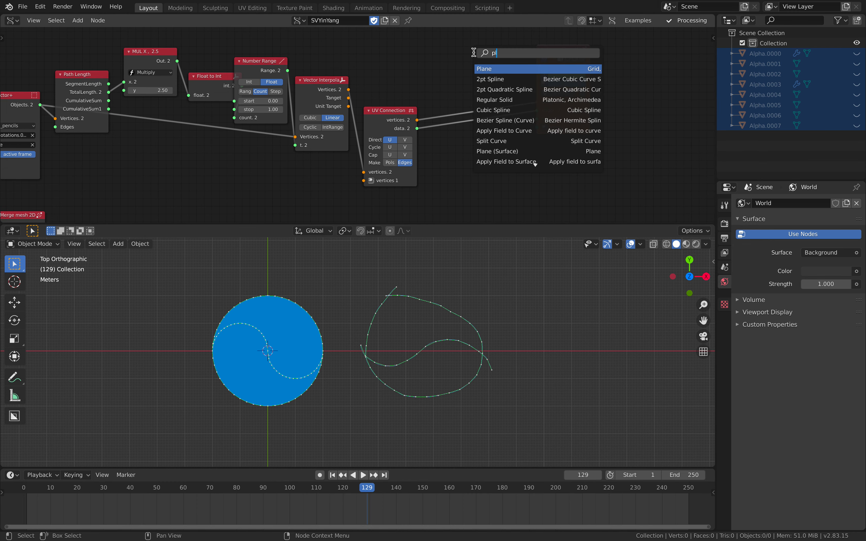
text(ama)
key(BackSpace)
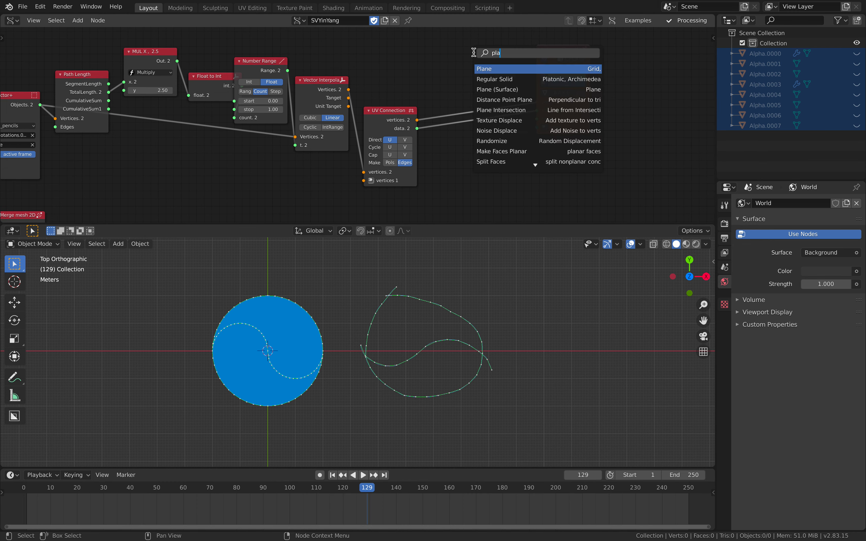
text(nar)
key(Down)
key(Down)
key(Return)
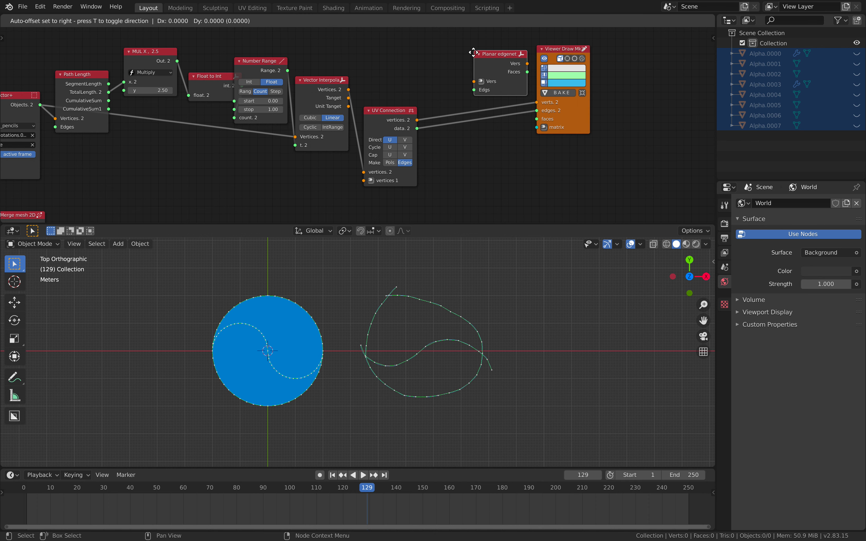
click(566, 147)
Add an Intersect Edges node between the UV Connection and Planar edgenet nodes
key(alt+space)
text(intersec)
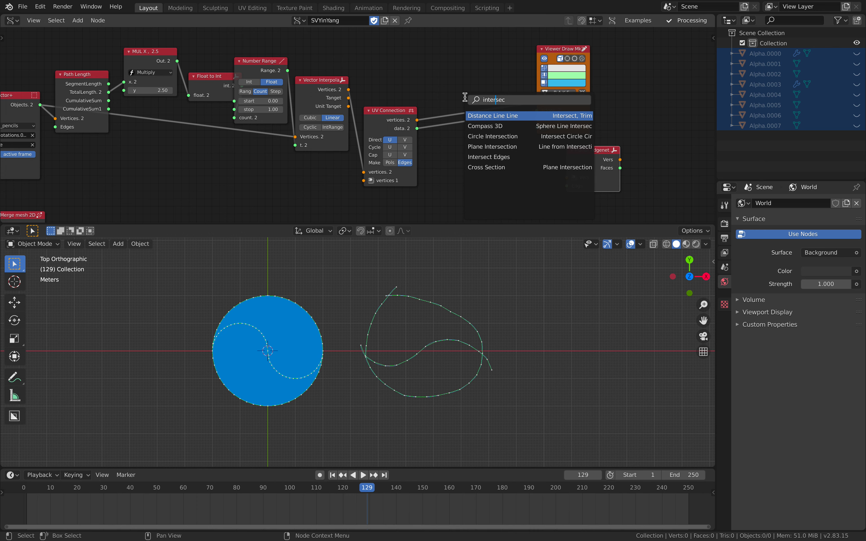
key(Down)
key(Down)
key(Down)
key(Down)
key(Return)
drag(460, 124, 457, 138)
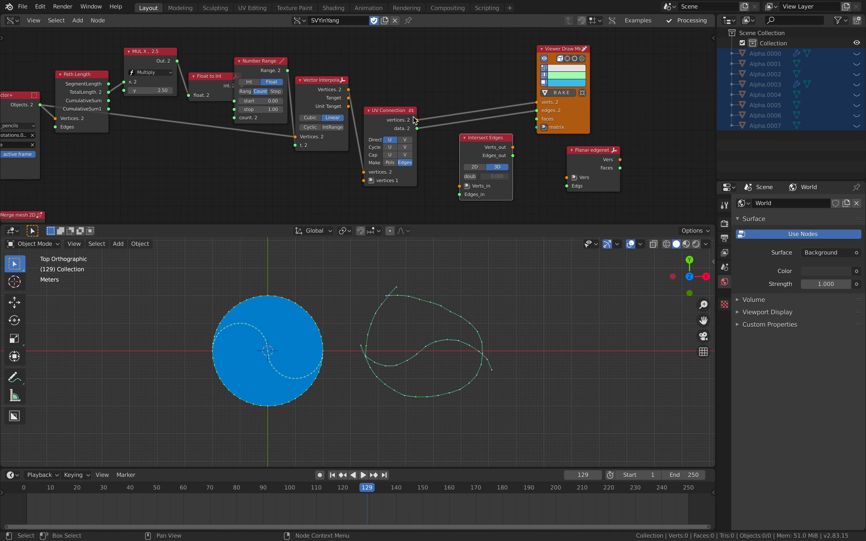
Spread out the Viewer Draw, Intersect Edges and Planar edgenet nodes to make room after the UV Connection node
drag(569, 125, 573, 84)
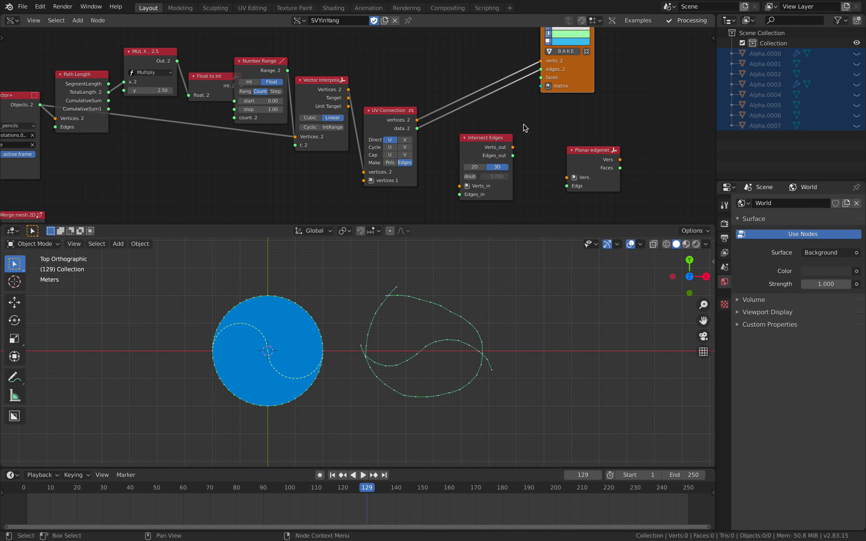
drag(497, 136, 538, 126)
drag(586, 150, 604, 148)
Add a Mesh Join node between the UV Connection and Intersect Edges nodes
key(alt+space)
text(mesh j)
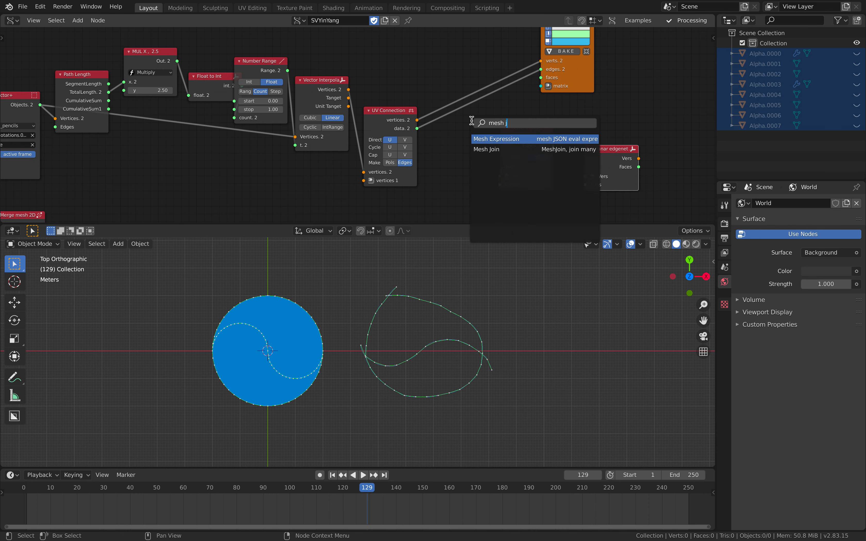
key(Down)
key(Return)
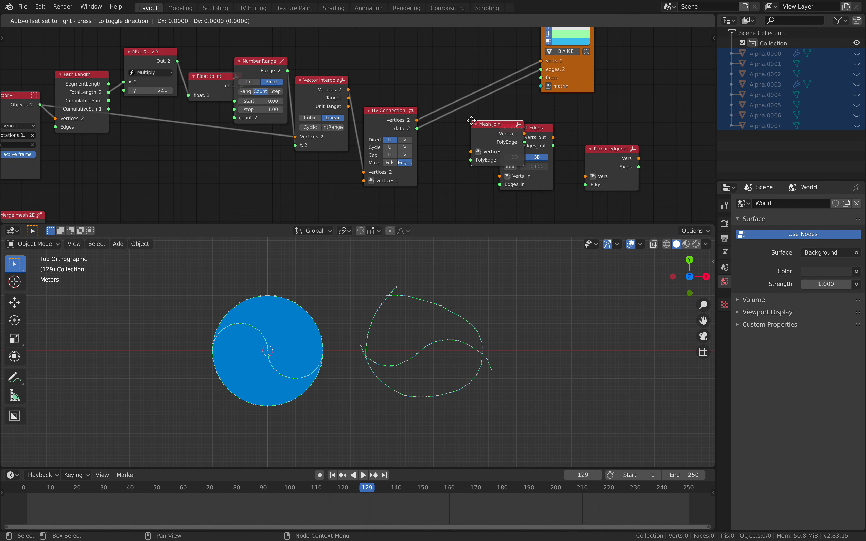
click(451, 133)
drag(450, 135, 430, 137)
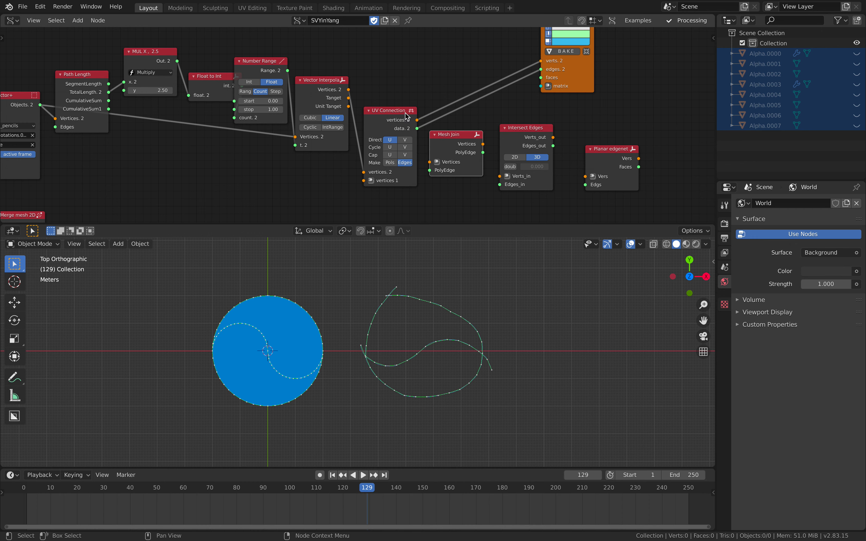
Link UV Connection, Mesh Join, Intersect Edges and Planar edgenet in sequence, and set Intersect Edges to 2D
key(f)
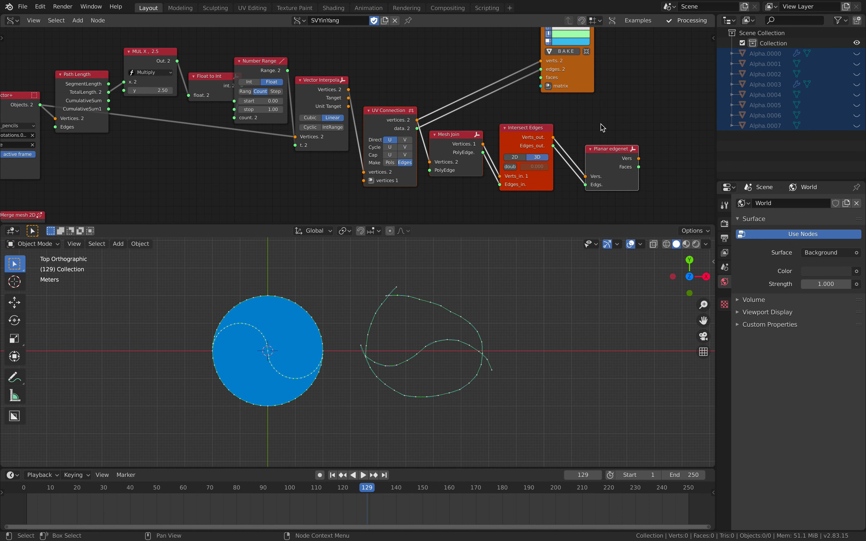
click(610, 122)
middle_drag(611, 122, 489, 113)
drag(461, 73, 522, 73)
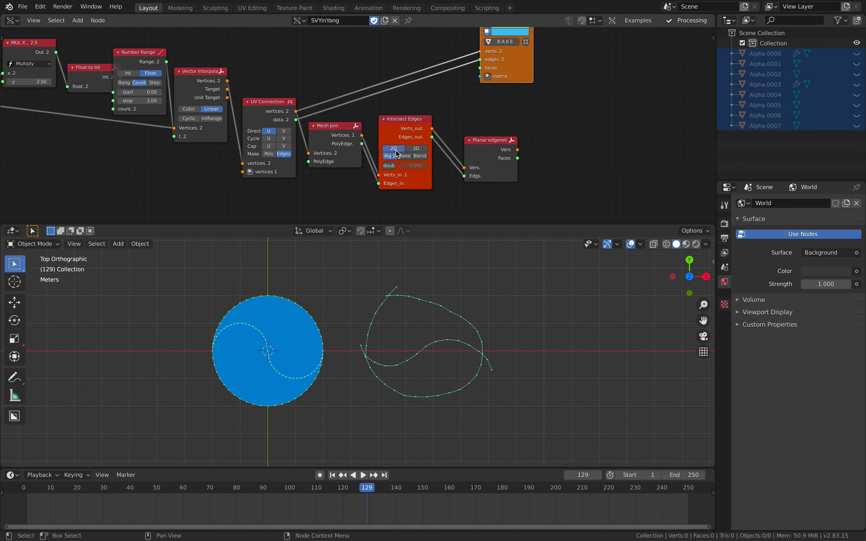
Connect Planar edgenet's vertices and faces to the Viewer Draw node, removing the old edges link and rearranging both nodes
click(495, 143)
shift+click(518, 71)
key(f)
shift+click(518, 70)
drag(518, 70, 594, 119)
click(497, 149)
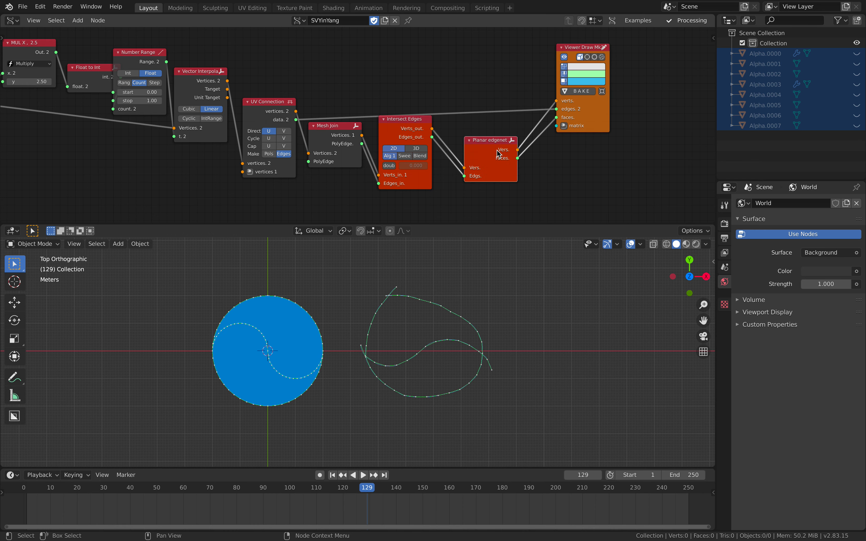
drag(498, 153, 501, 96)
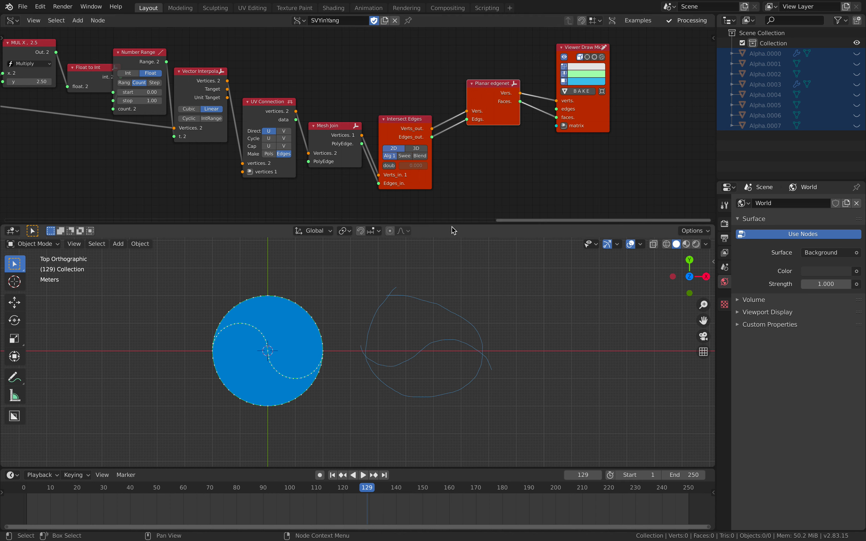
Switch Intersect Edges to 3D with doubles removal at 0.02, and play the timeline to frame 140
click(416, 149)
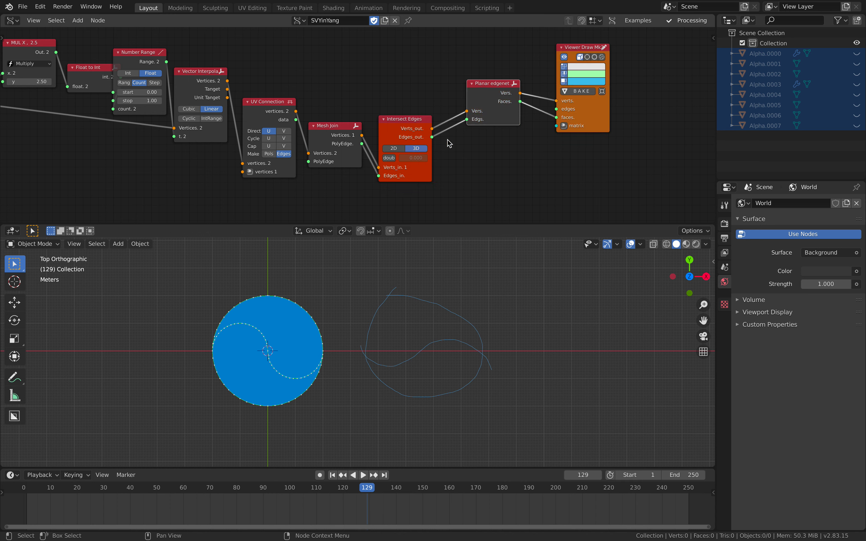
drag(499, 115, 493, 117)
key(space)
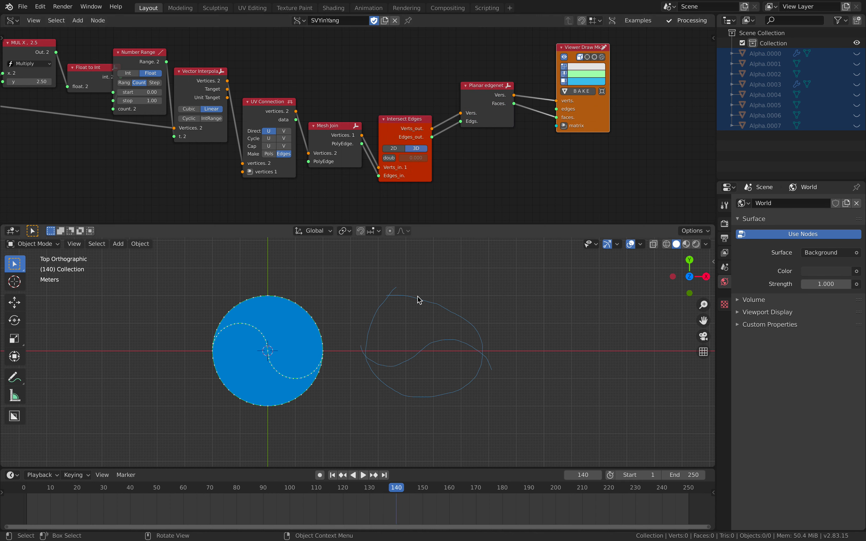
scroll(491, 153, up, 1)
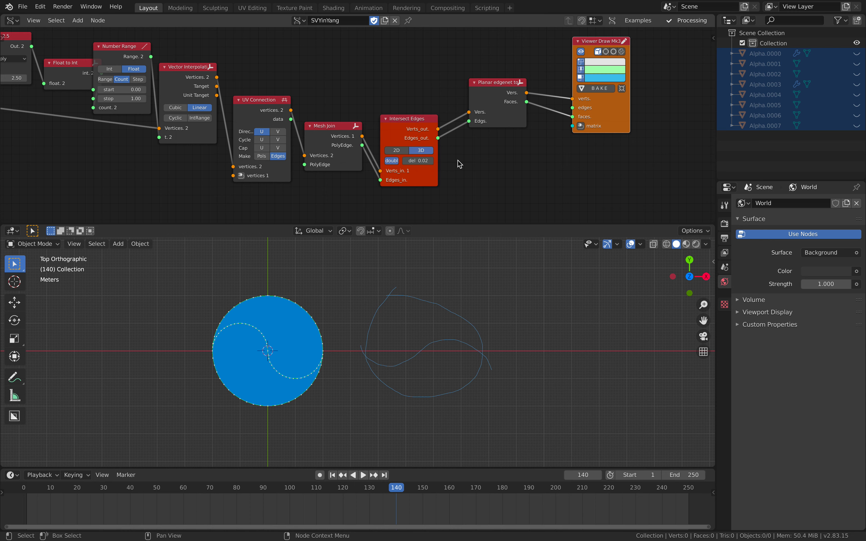
Line up the Intersect Edges, Mesh Join and UV Connection nodes, and connect UV Connection's data output to Mesh Join's PolyEdge input
drag(409, 123, 409, 78)
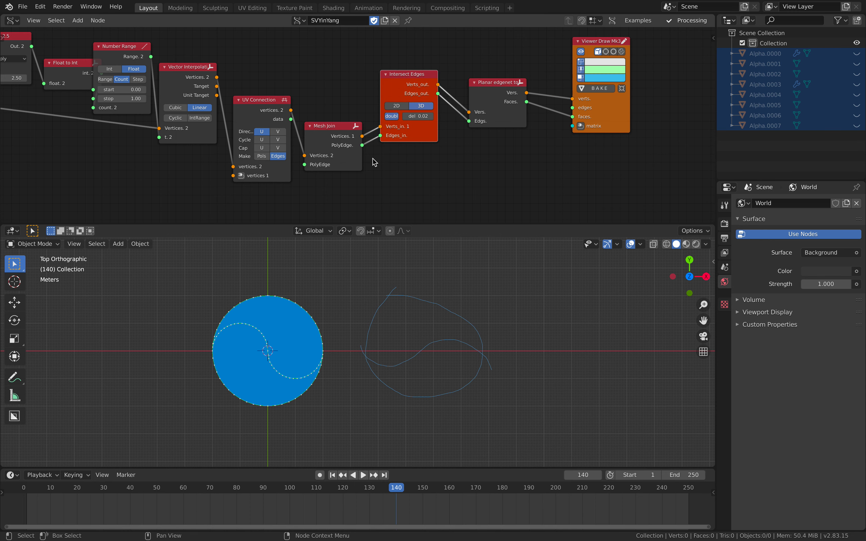
scroll(375, 163, up, 1)
drag(343, 138, 345, 105)
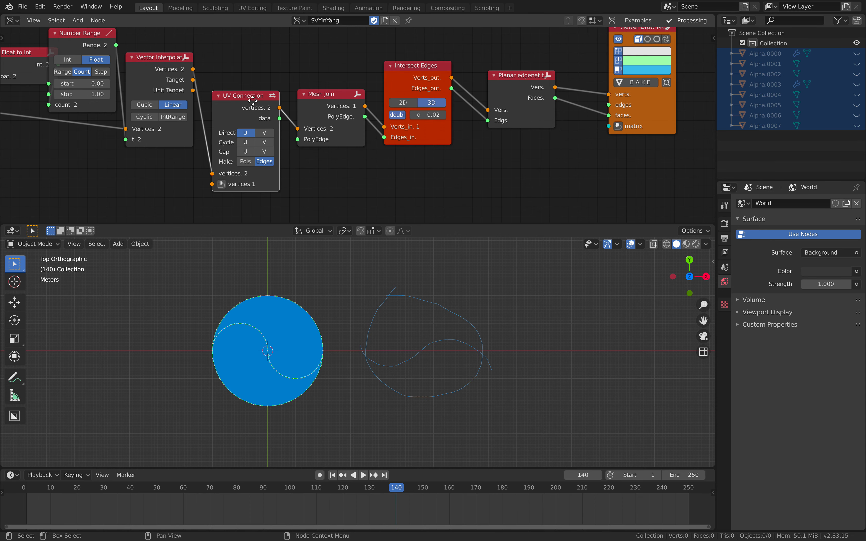
drag(253, 100, 251, 101)
drag(293, 138, 298, 139)
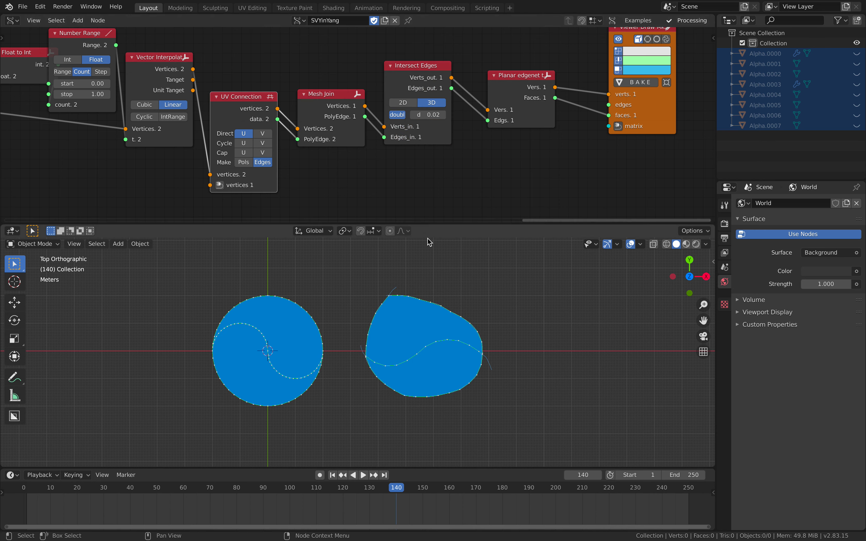
Bake the filled annotation shape with Intersect Edges set to 2D, and move the baked mesh up and away from the preview
click(412, 103)
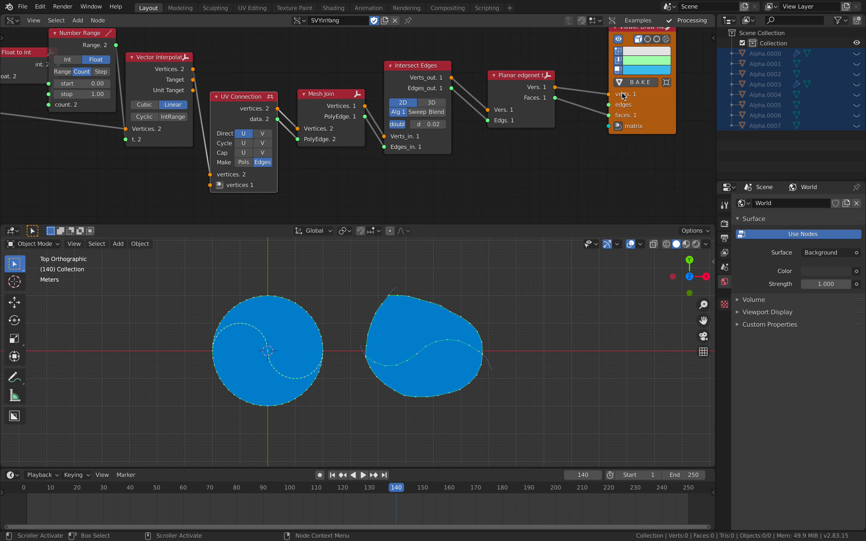
click(641, 83)
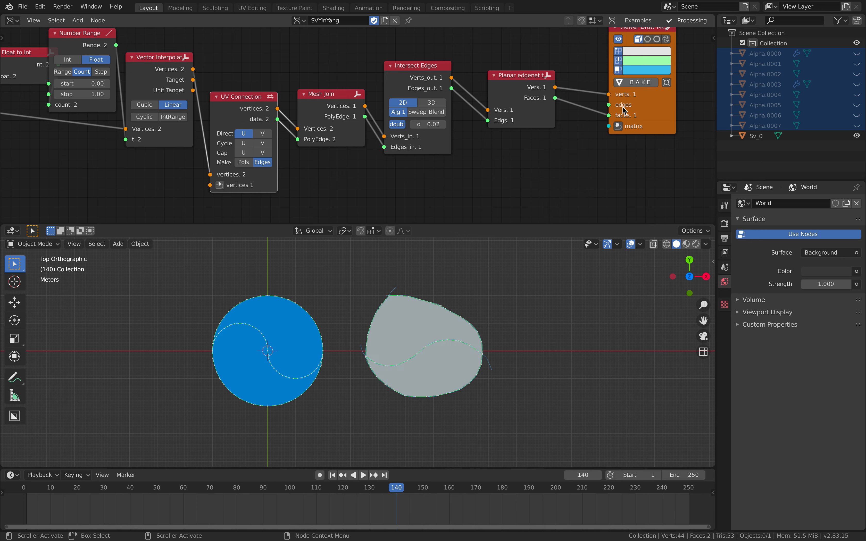
click(413, 328)
key(g)
click(519, 278)
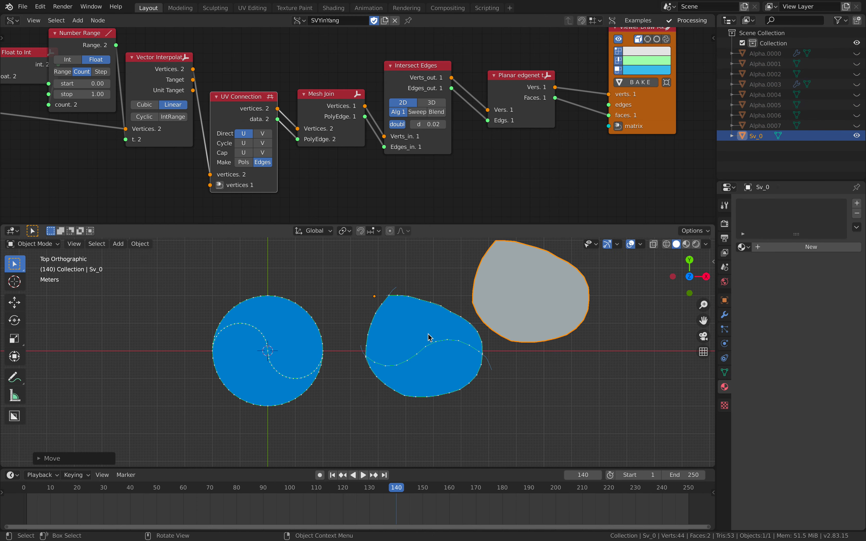
Edit the baked mesh and shift its upper face and its lower face separately, then return to Object Mode
click(429, 337)
click(518, 300)
key(Tab)
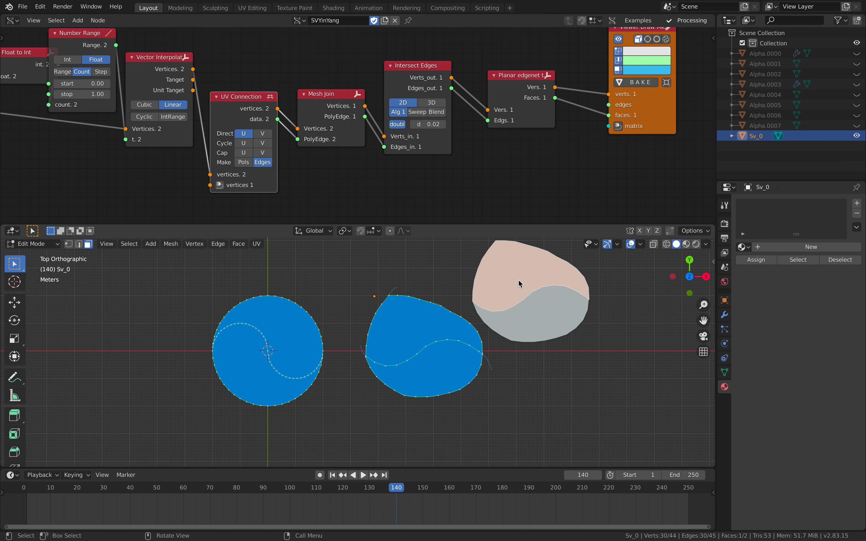
key(g)
click(513, 275)
click(530, 314)
key(g)
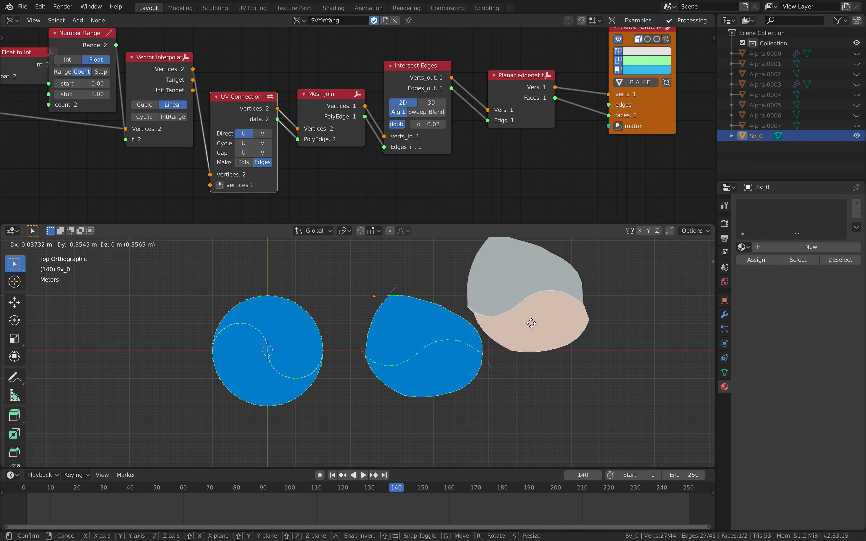
click(527, 318)
key(Tab)
Add a Polygon Boom node and connect it between Planar edgenet and the Viewer Draw node
middle_drag(518, 167, 469, 178)
click(496, 123)
drag(574, 118, 623, 99)
key(shift+a)
click(562, 81)
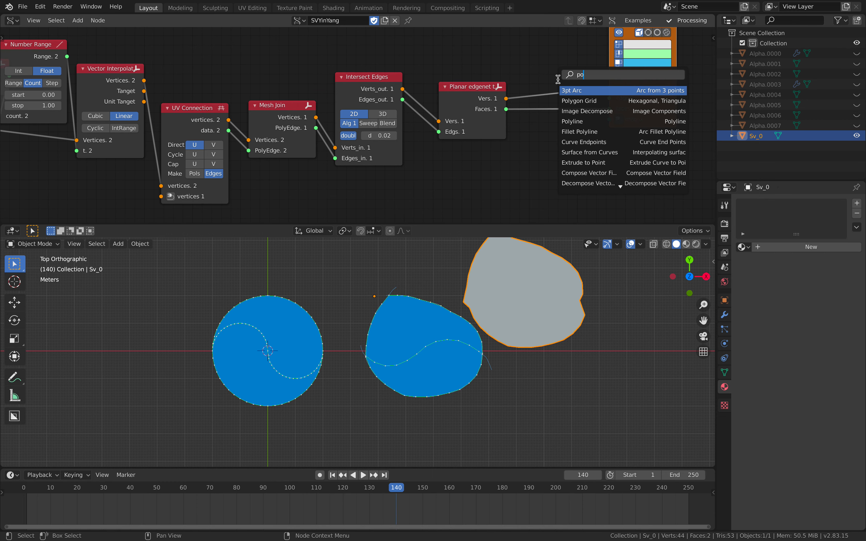
text(polygon b)
key(Return)
click(493, 111)
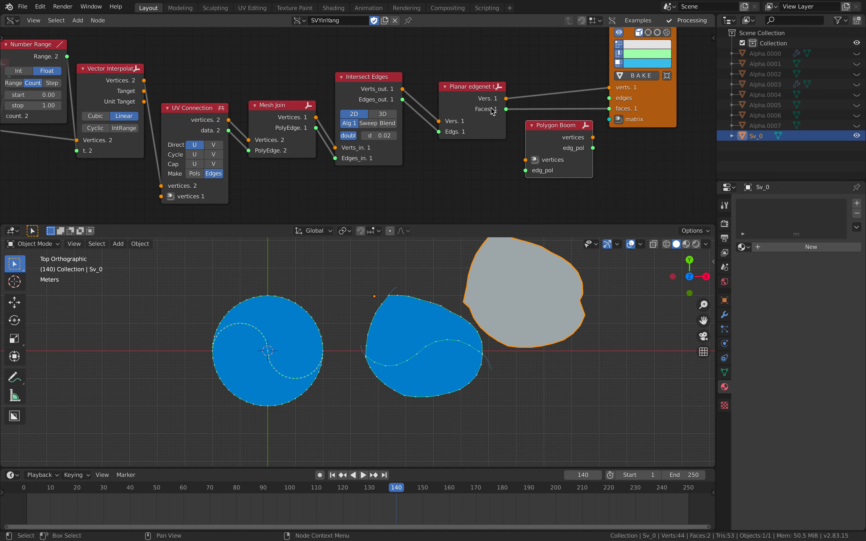
key(f)
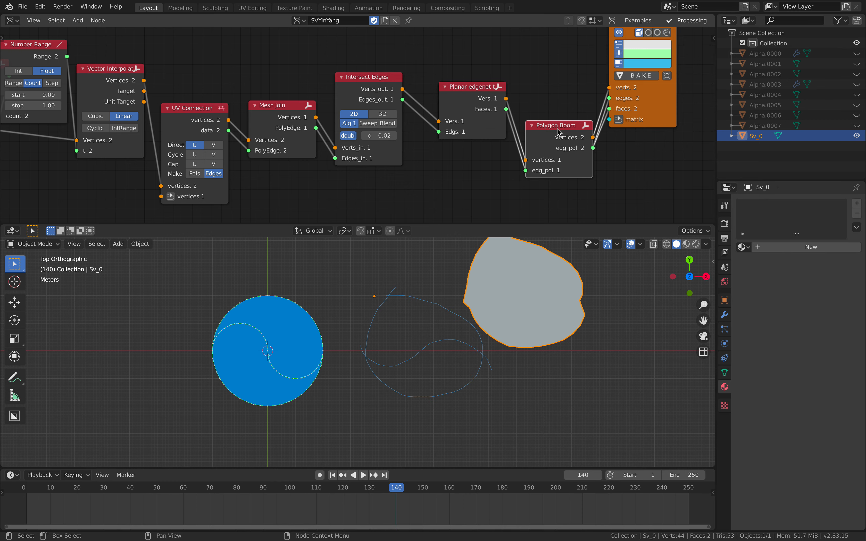
Align the Polygon Boom node between Planar edgenet and Viewer Draw, and remove the link into the viewer's edges input
drag(557, 130, 556, 73)
scroll(527, 272, down, 2)
key(Tab)
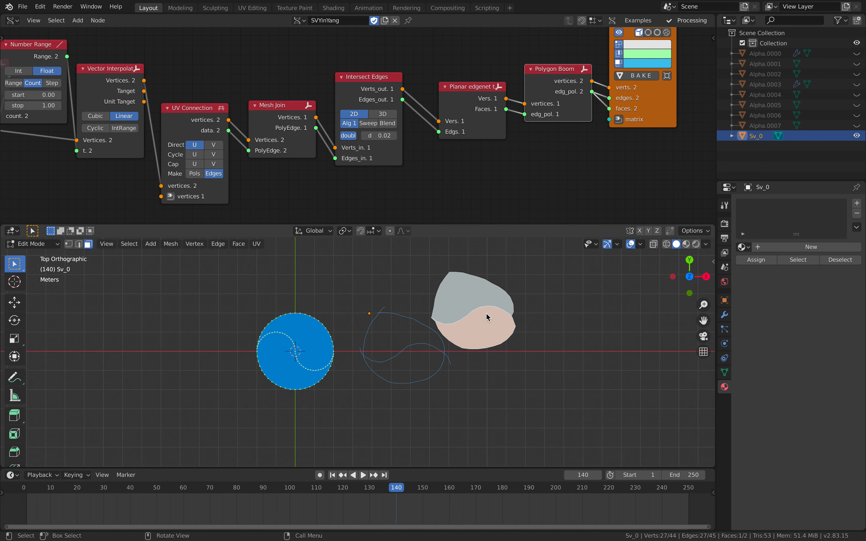
key(Tab)
drag(546, 118, 542, 131)
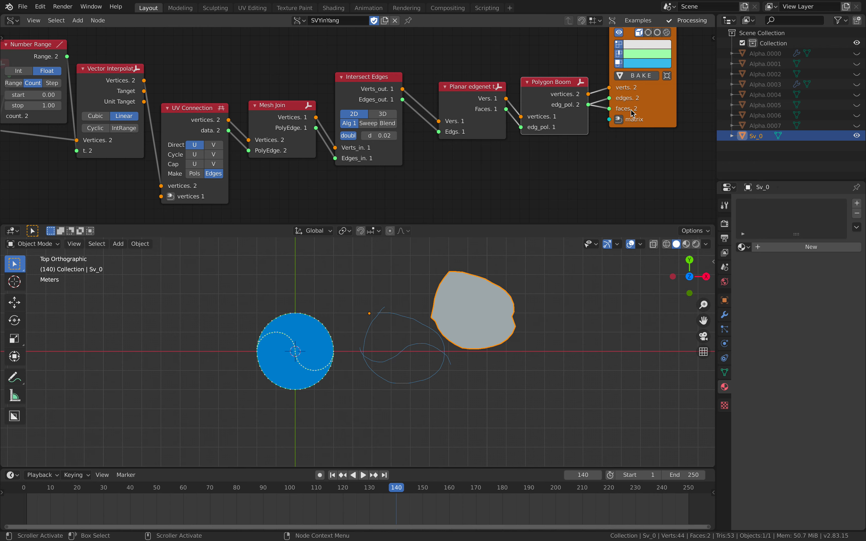
drag(609, 98, 576, 178)
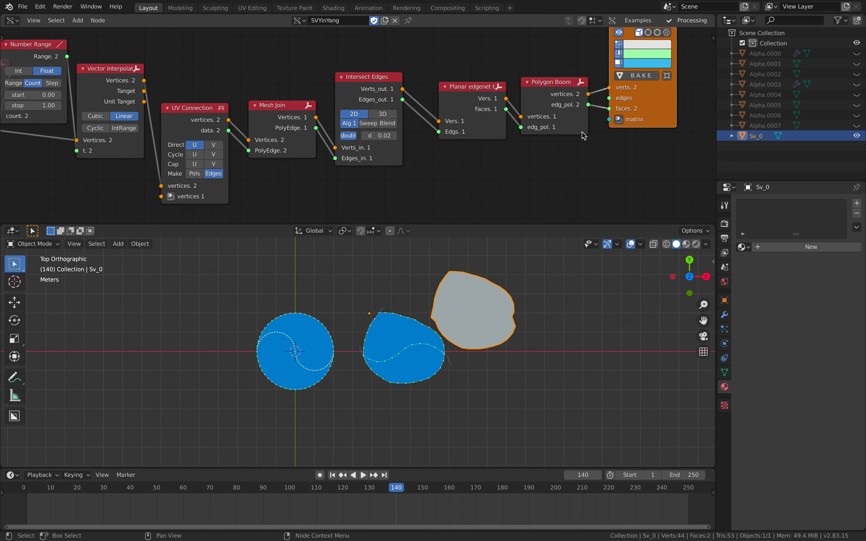
Bake the separated polygons and move the two new pieces away from the preview, above and below it
click(632, 75)
drag(405, 332, 401, 284)
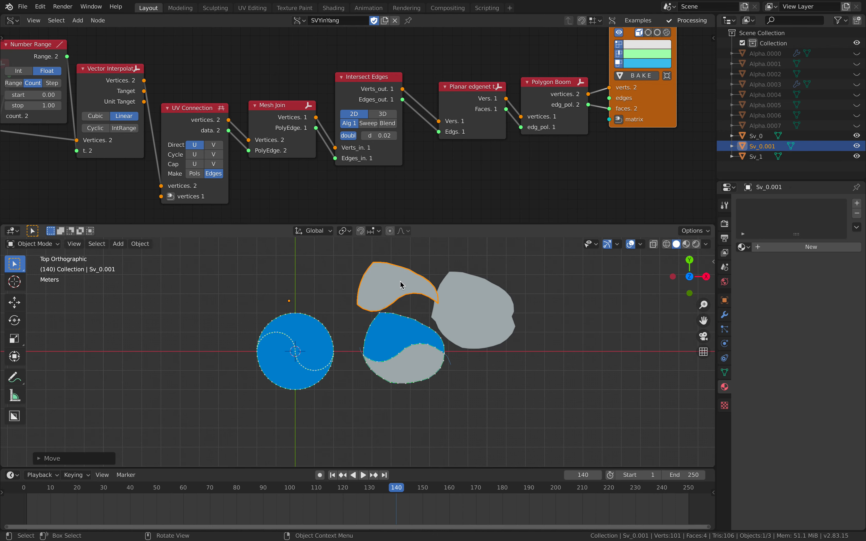
click(402, 372)
key(g)
click(441, 403)
scroll(446, 374, down, 2)
key(a)
key(a)
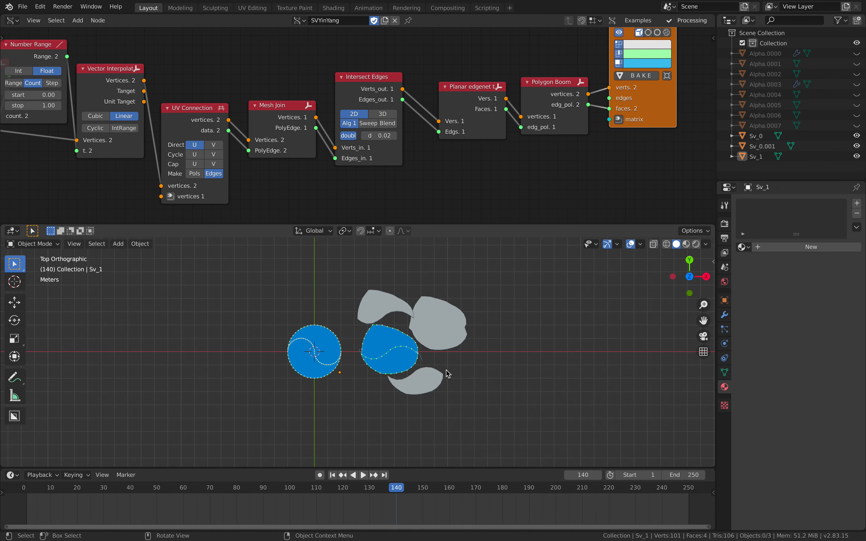
Delete the whole annotation node chain, from the frame info node to its Viewer Draw node
scroll(671, 99, down, 6)
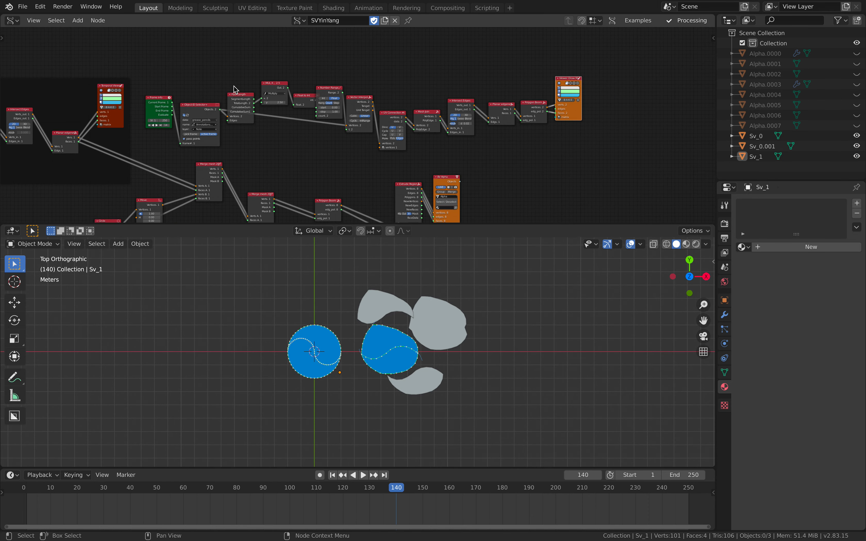
drag(164, 84, 580, 150)
key(x)
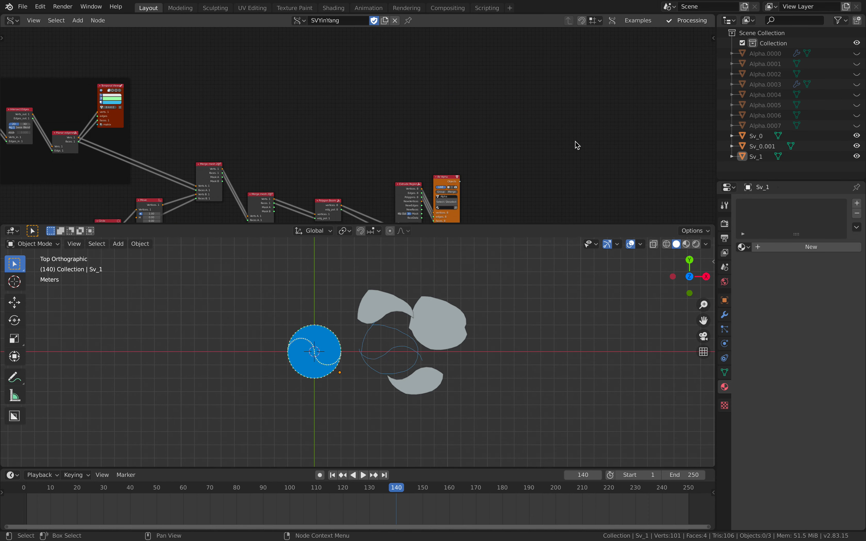
Delete the three baked Sv mesh objects from the scene
key(Home)
drag(353, 269, 533, 411)
key(Delete)
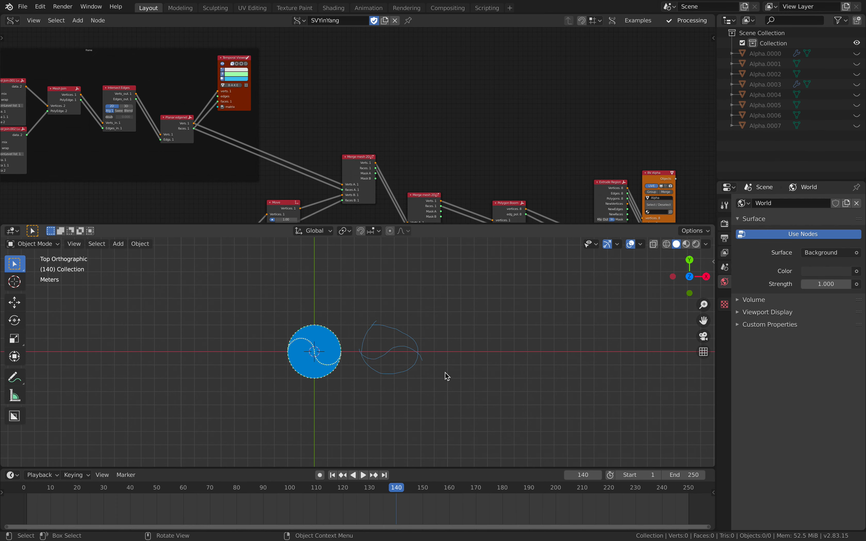
Select the Planar edgenet node in the yin-yang frame and hide the Temporal Viewer preview
key(Home)
shift+middle_drag(414, 347, 446, 347)
middle_drag(311, 137, 328, 141)
scroll(328, 141, up, 1)
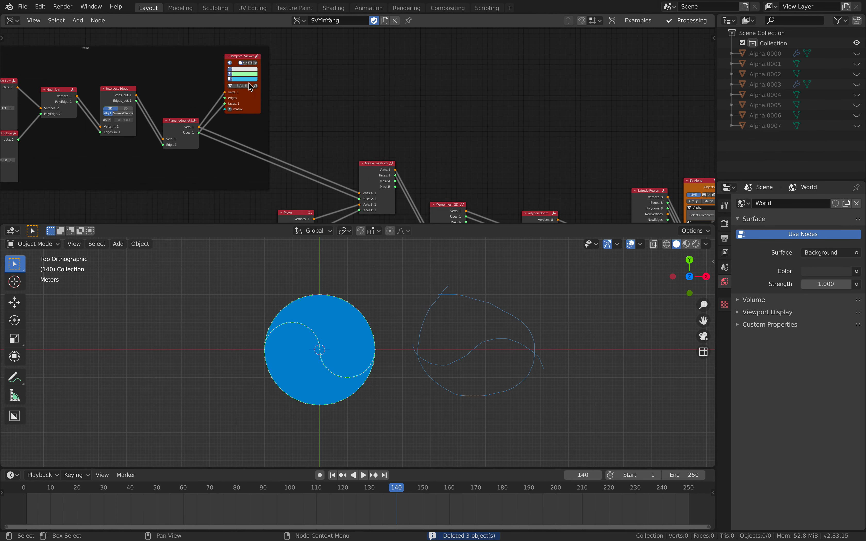
ctrl+shift+click(186, 120)
middle_drag(262, 143, 248, 110)
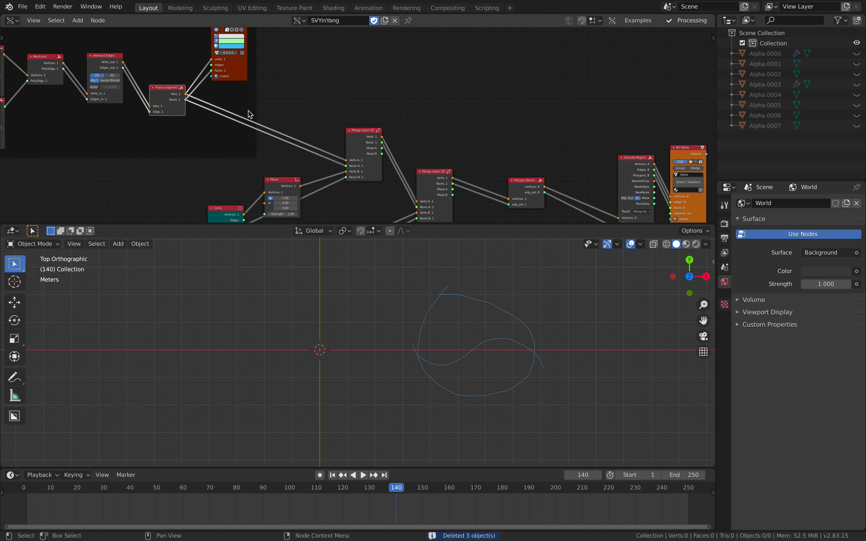
Examine the yin-yang frame's output and the two Circle and Move node pairs that feed the mesh merging
middle_drag(306, 102, 320, 117)
click(23, 7)
middle_drag(37, 64, 154, 79)
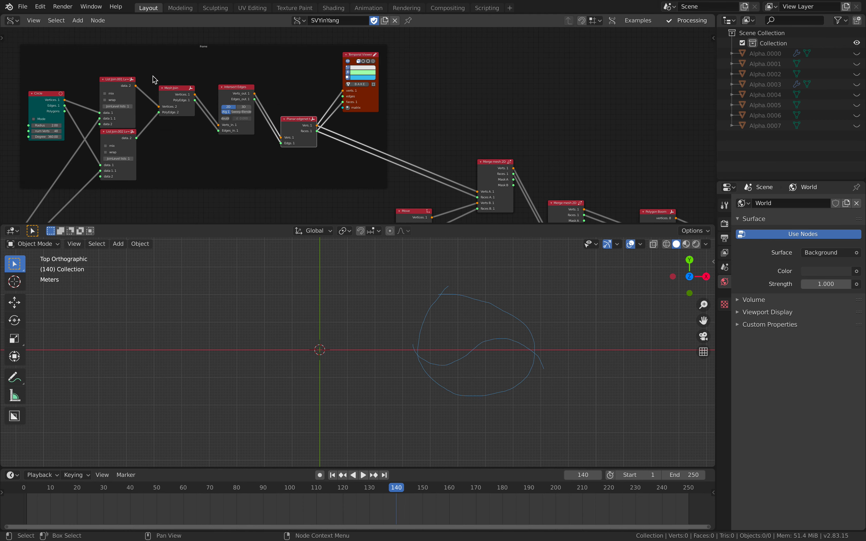
middle_drag(371, 138, 235, 70)
middle_drag(294, 105, 299, 78)
scroll(275, 127, up, 2)
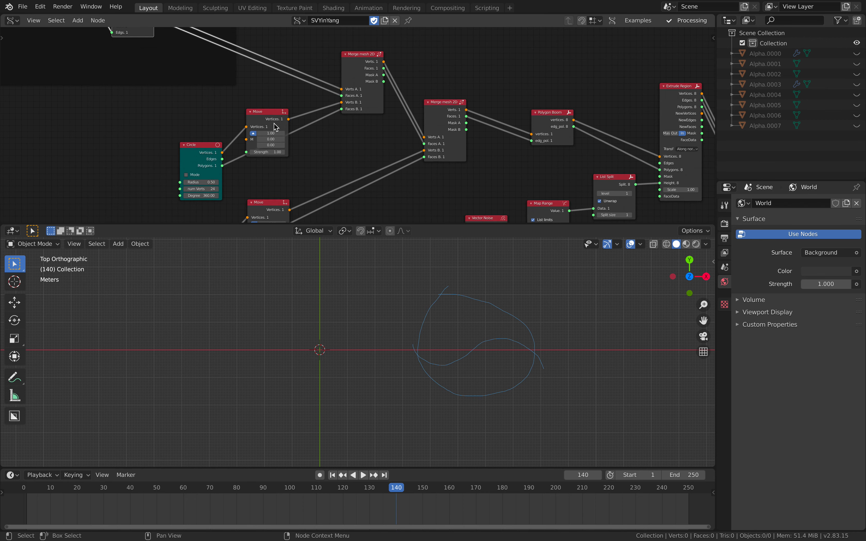
middle_drag(274, 129, 290, 78)
scroll(269, 109, down, 2)
drag(237, 102, 236, 97)
drag(238, 180, 235, 162)
middle_drag(261, 112, 200, 134)
drag(229, 95, 229, 90)
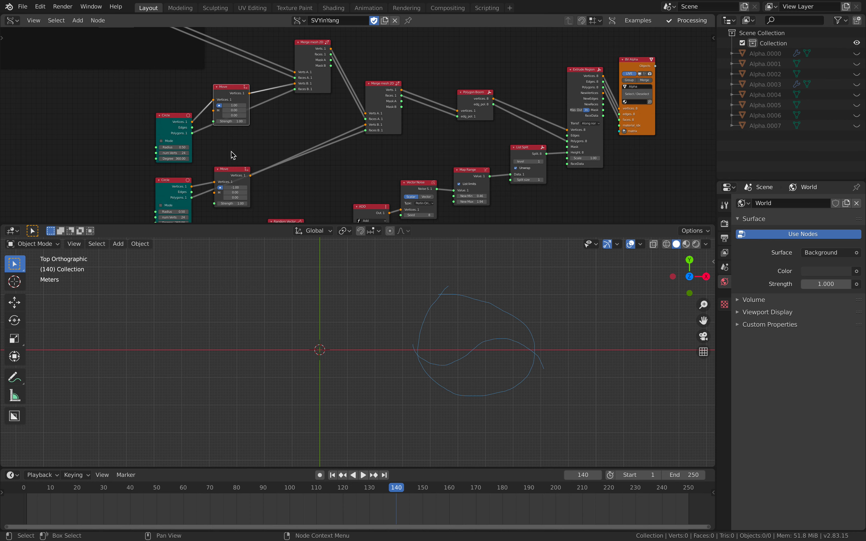
drag(229, 170, 228, 144)
Examine how the first Merge mesh 2D node combines the Planar edgenet output with the first moved circle
middle_drag(323, 73, 250, 121)
scroll(250, 121, up, 2)
mouse_move(241, 94)
mouse_down()
mouse_move(225, 95)
mouse_move(242, 94)
mouse_up()
drag(314, 134, 319, 132)
scroll(264, 130, down, 2)
middle_drag(211, 72, 247, 73)
scroll(297, 89, up, 1)
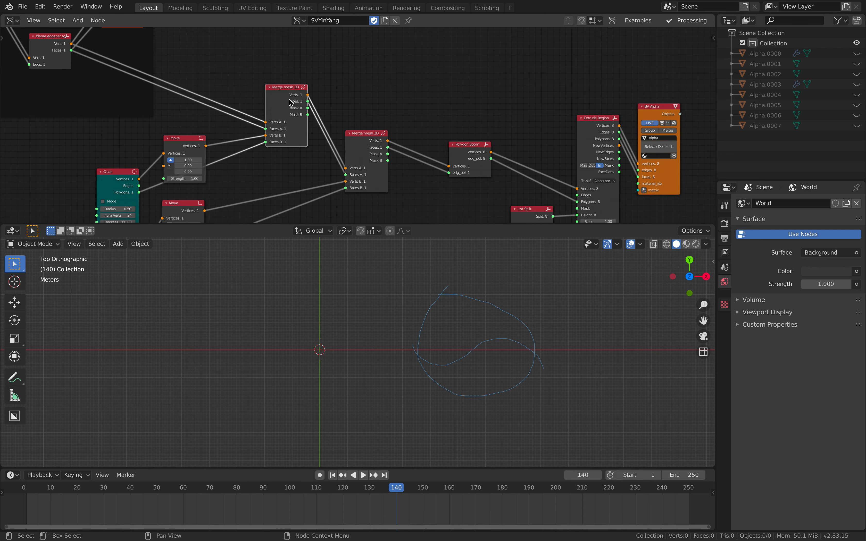
scroll(332, 134, up, 1)
Examine how the second Merge mesh 2D node adds the other circle and passes the result to Polygon Boom
middle_drag(303, 124, 253, 113)
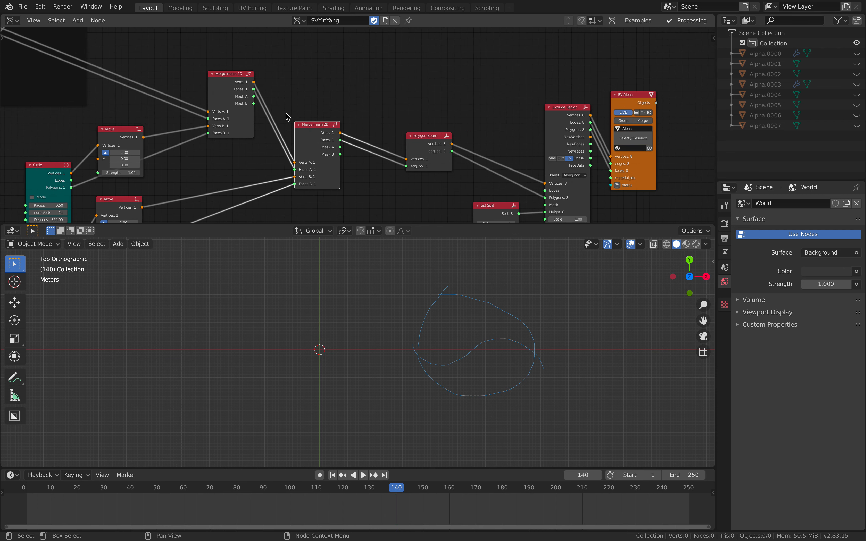
middle_drag(271, 150, 325, 159)
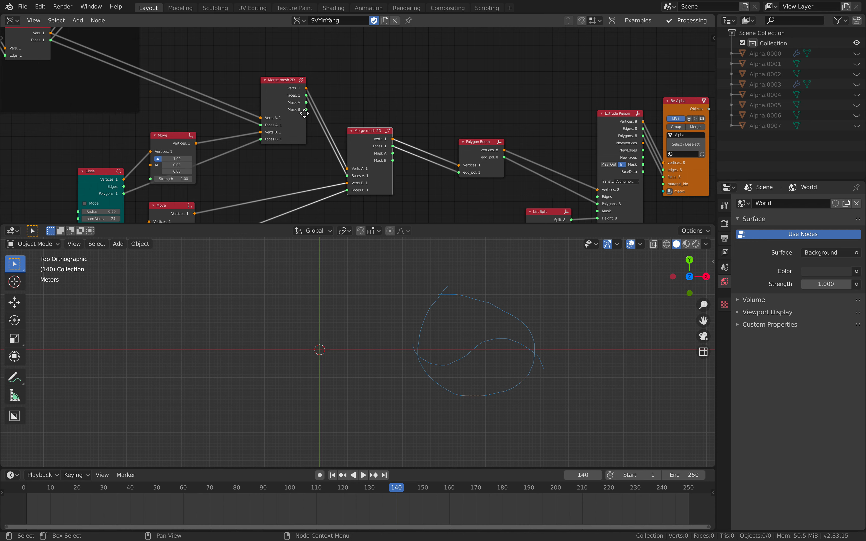
middle_drag(304, 114, 404, 136)
middle_drag(338, 143, 340, 114)
drag(366, 134, 363, 124)
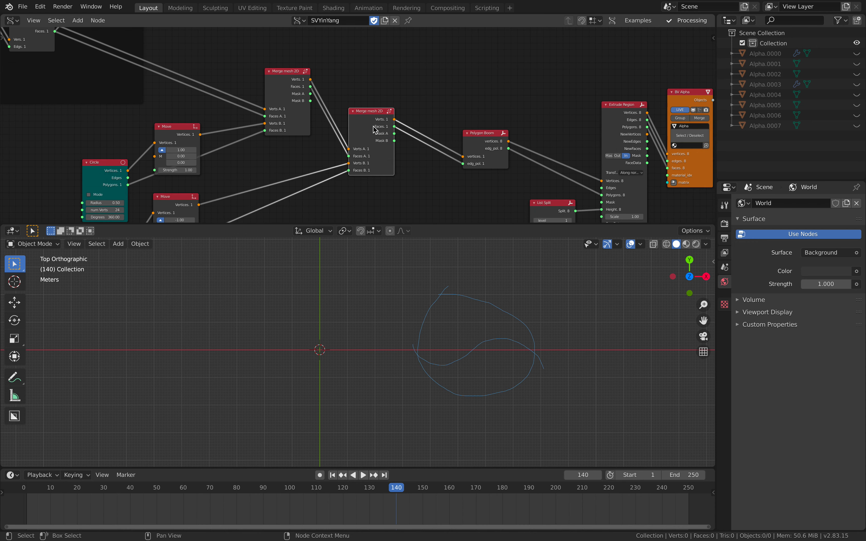
middle_drag(378, 125, 316, 123)
scroll(338, 124, up, 2)
drag(219, 84, 214, 81)
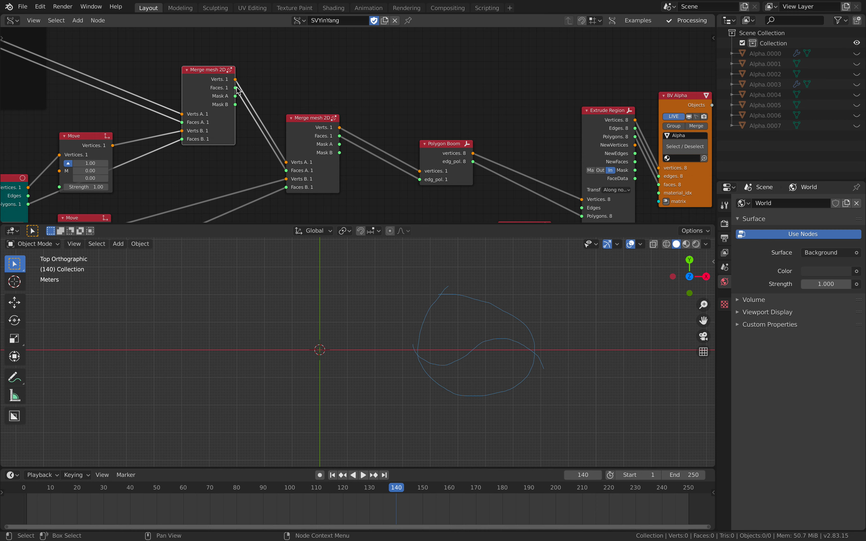
middle_drag(323, 106, 313, 103)
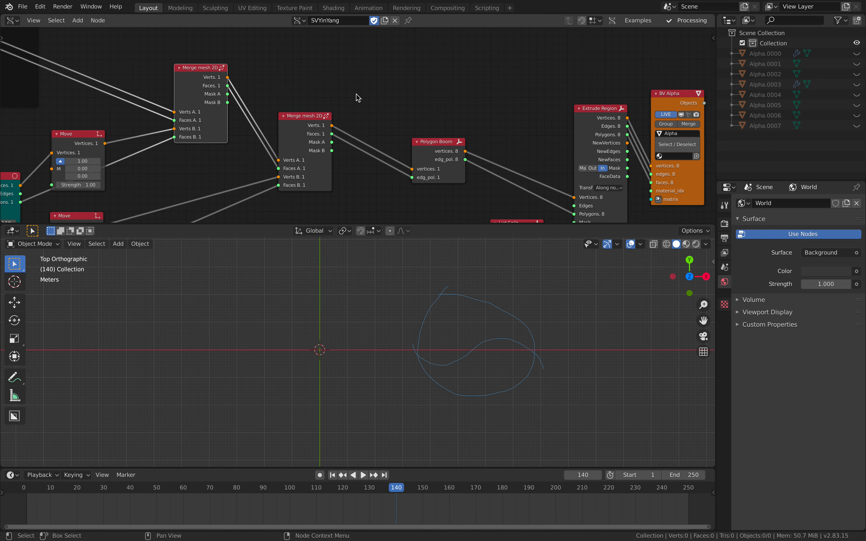
middle_drag(356, 133, 320, 121)
middle_drag(356, 125, 339, 95)
scroll(329, 96, down, 1)
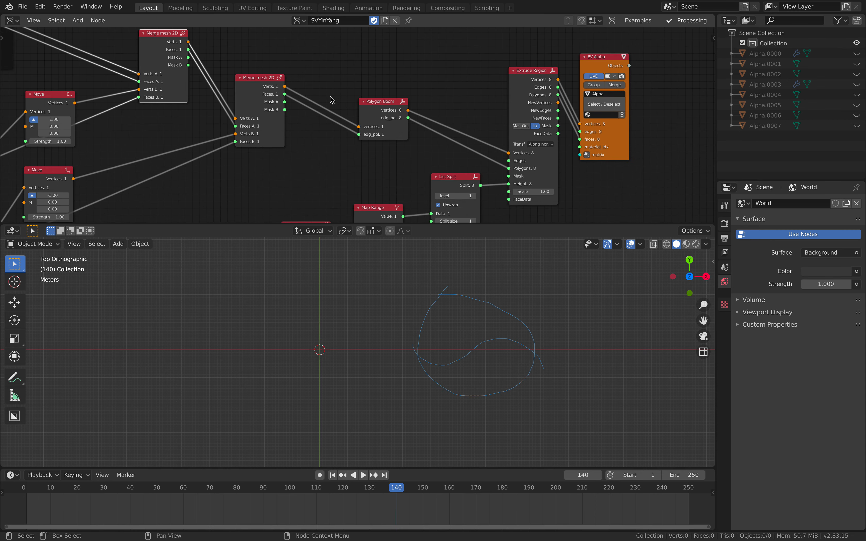
Space out the Polygon Boom and BV Alpha nodes around Extrude Region, and widen the Extrude Region node
drag(374, 107, 436, 118)
middle_drag(433, 118, 368, 98)
drag(520, 112, 553, 114)
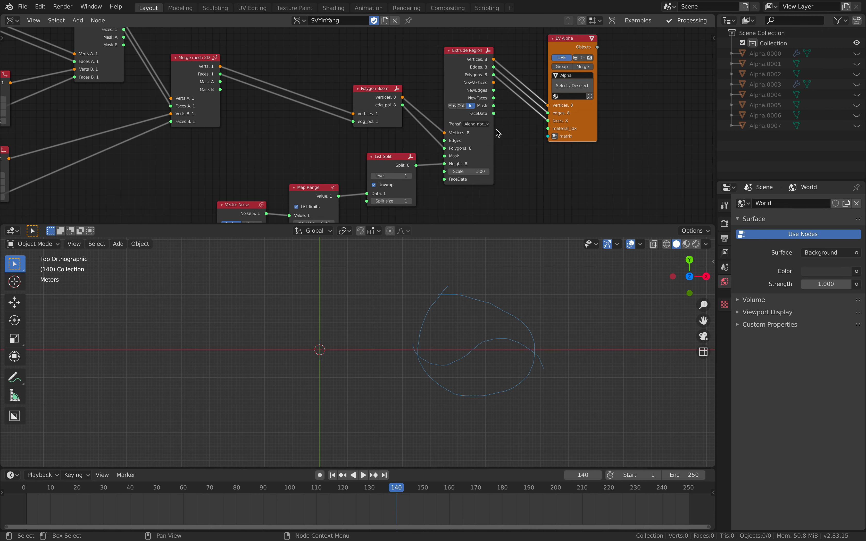
drag(492, 130, 524, 130)
scroll(361, 152, down, 2)
middle_drag(361, 152, 377, 134)
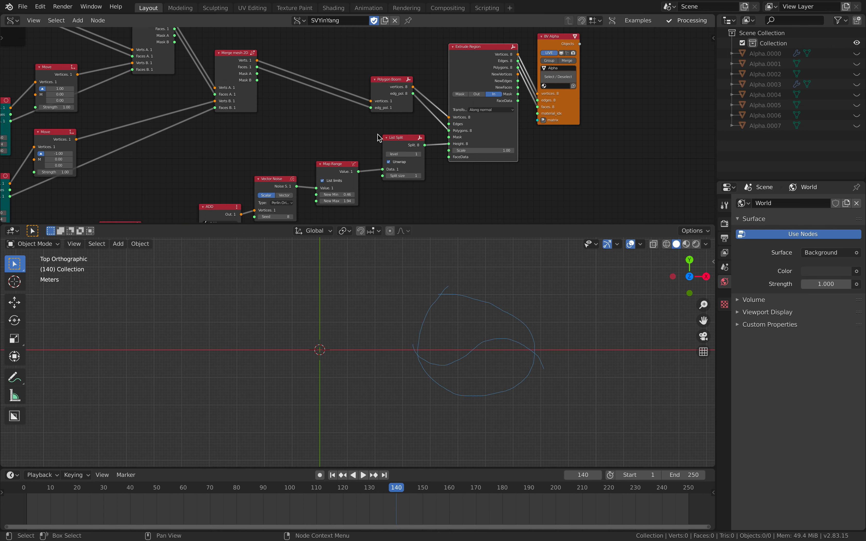
middle_drag(333, 162, 362, 126)
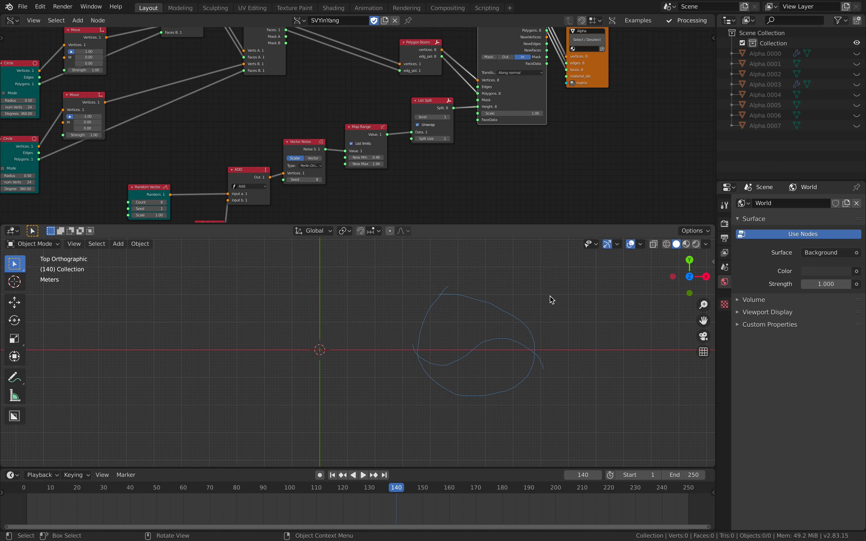
Show all hidden objects in the scene
key(F3)
text(hiddn)
key(BackSpace)
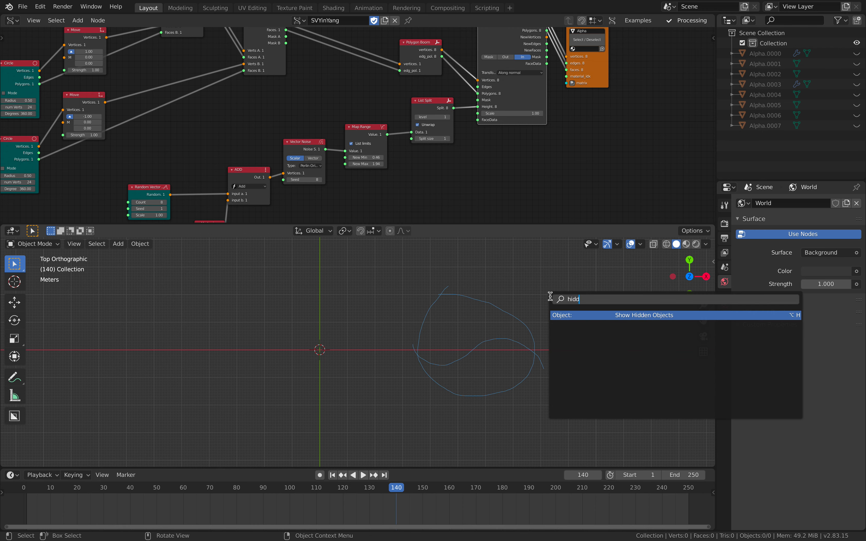
key(Return)
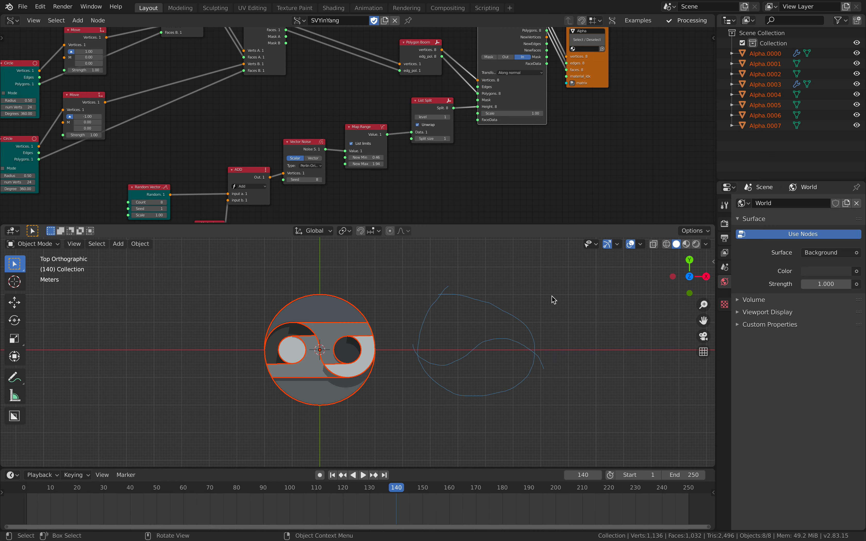
Play the animation to frame 195 while viewing the extruded yin-yang pieces in perspective
scroll(373, 359, up, 3)
middle_drag(373, 359, 418, 294)
key(space)
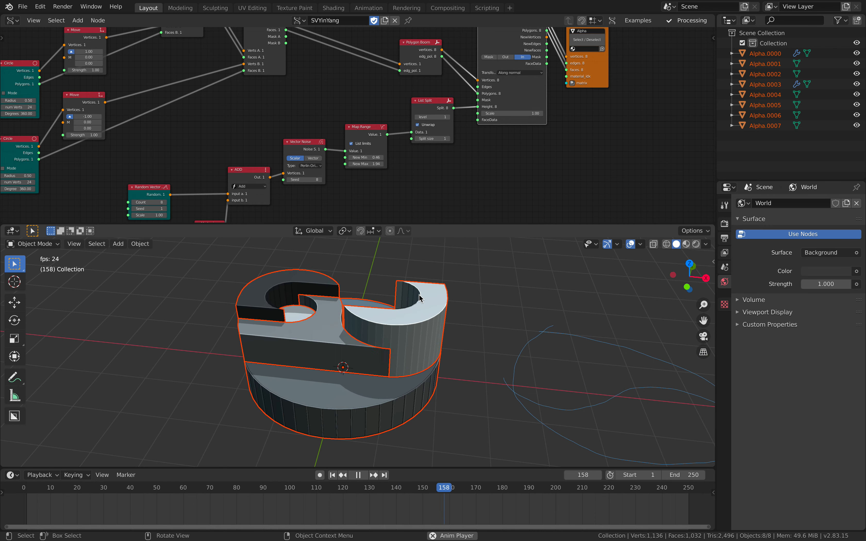
scroll(409, 129, down, 1)
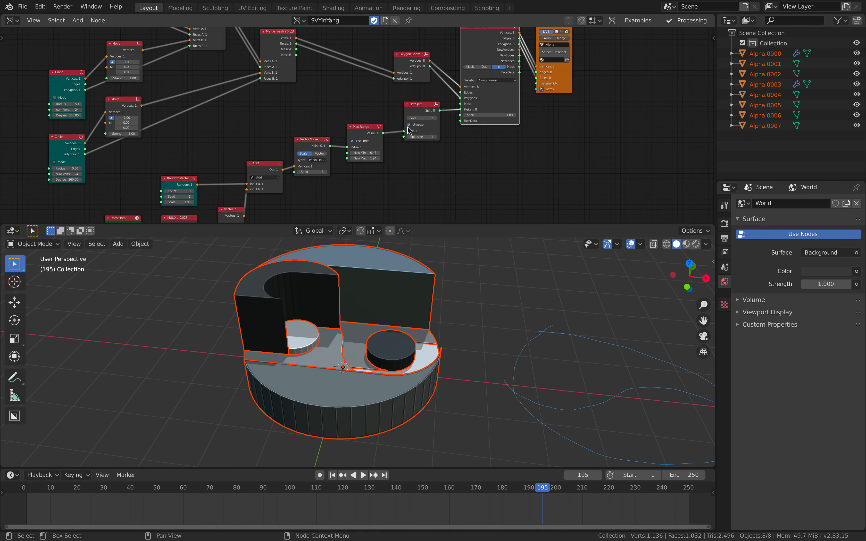
Move the pale crescent, the Alpha.0001 piece and the Alpha.0005 ring piece outward from the extruded yin-yang
middle_drag(409, 130, 398, 174)
scroll(393, 158, up, 4)
drag(396, 99, 366, 85)
scroll(368, 84, up, 2)
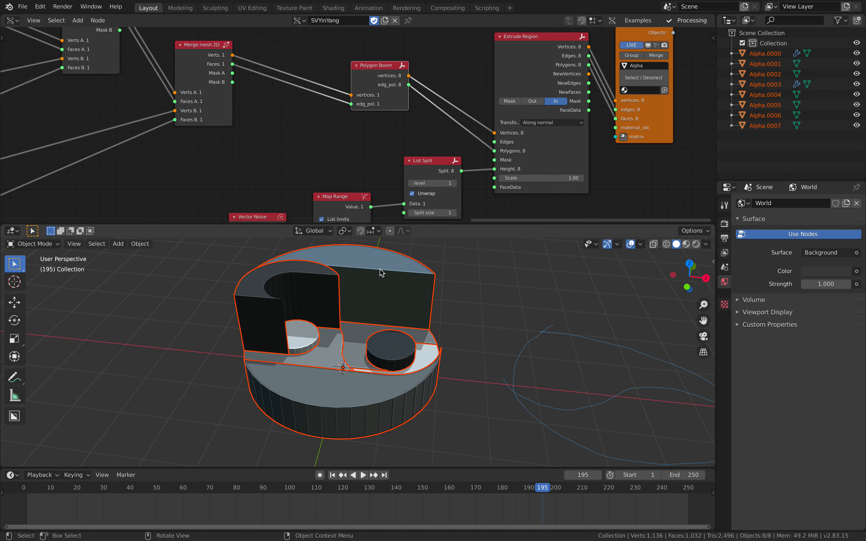
middle_drag(380, 271, 379, 286)
middle_drag(389, 347, 416, 377)
click(408, 383)
key(g)
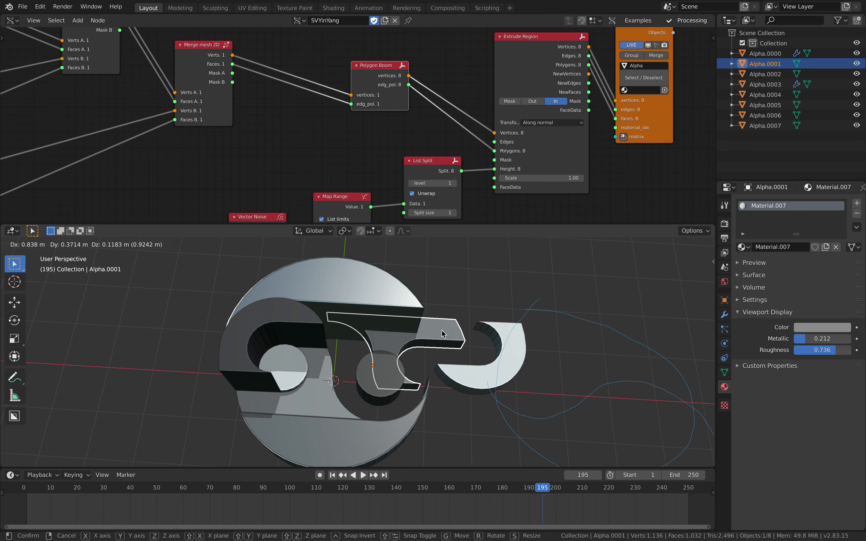
click(442, 329)
click(300, 321)
drag(300, 321, 222, 326)
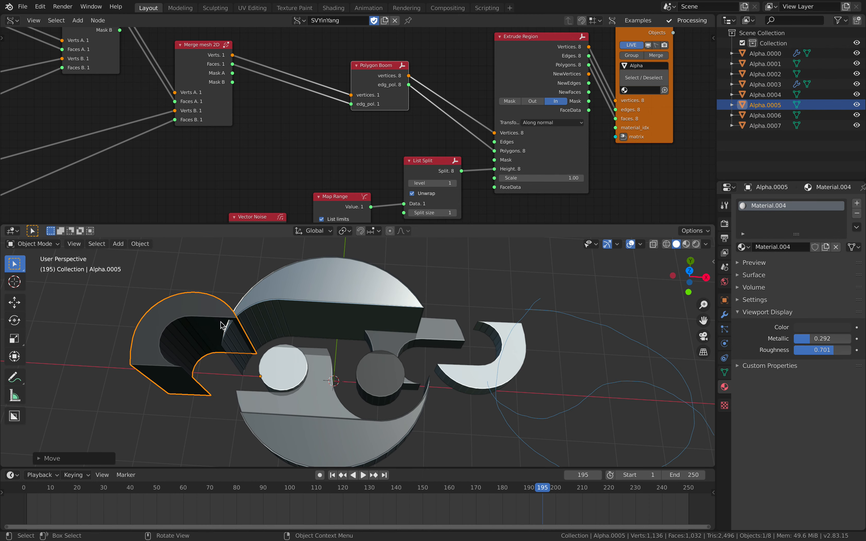
Pull the remaining inner piece, the lower Alpha.0003 crescent and the upper Alpha.0000 crescent away from the centre
click(310, 371)
key(g)
click(226, 388)
click(339, 423)
scroll(344, 407, down, 3)
key(g)
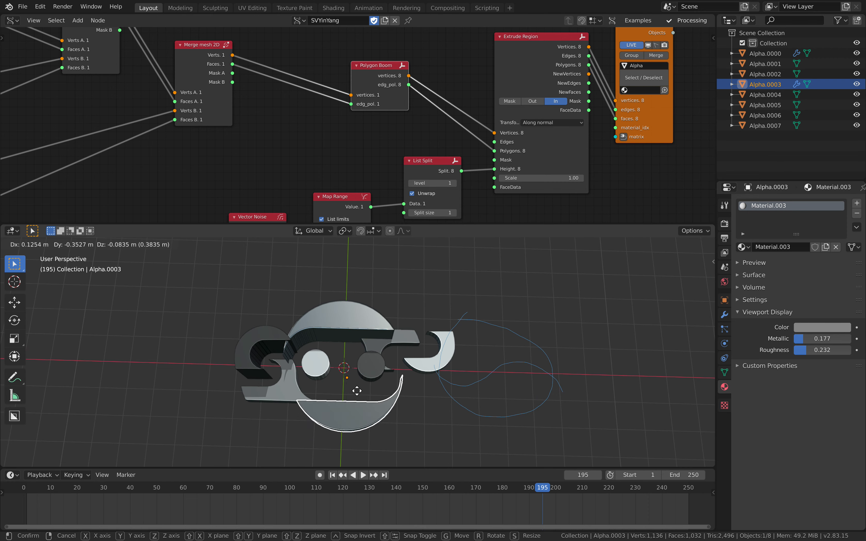
click(355, 412)
click(353, 324)
key(g)
click(347, 302)
middle_drag(348, 304, 364, 328)
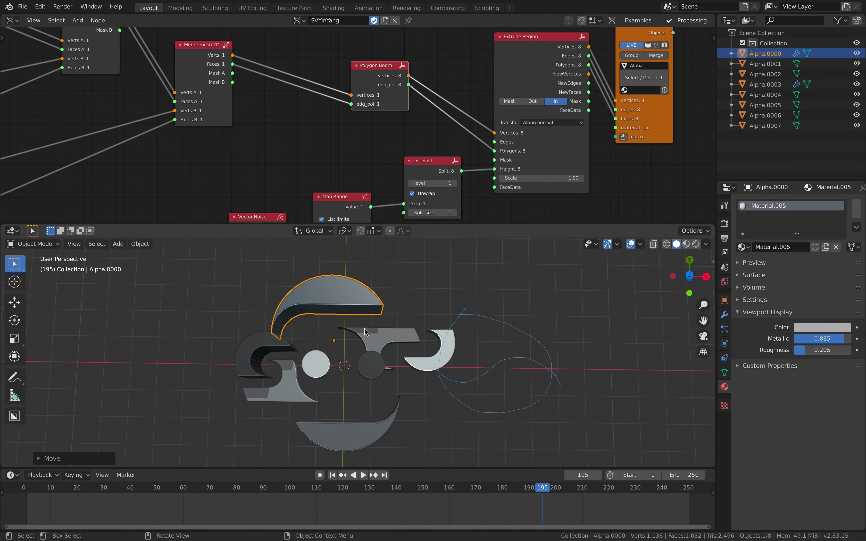
key(g)
click(357, 321)
Shift the dark disc and the white Alpha.0007 disc away from their original places
click(371, 364)
key(g)
click(372, 392)
click(320, 358)
key(g)
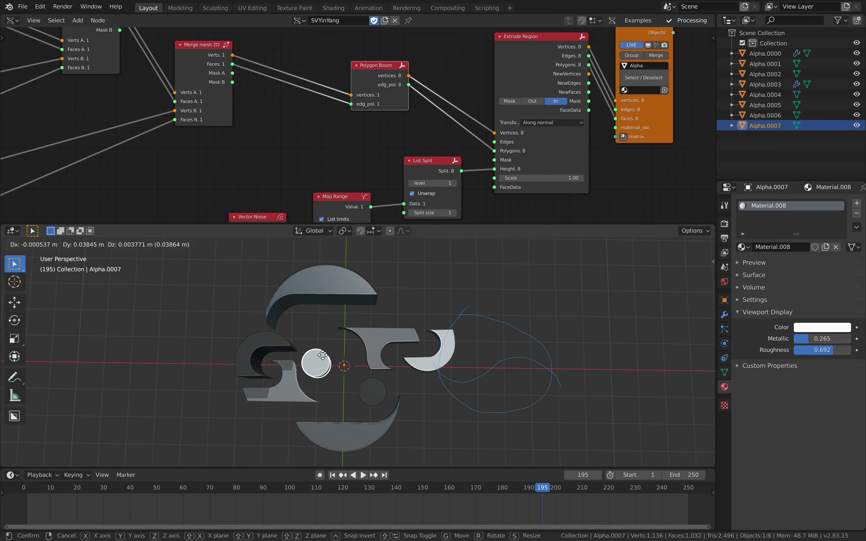
click(322, 355)
middle_drag(322, 355, 312, 346)
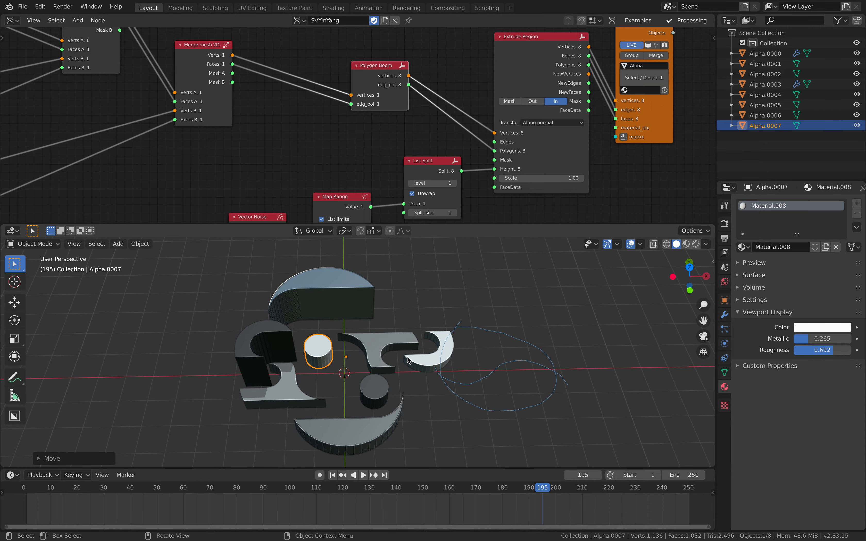
Play the animation to frame 230 so the node tree regenerates the displaced pieces
mouse_move(408, 359)
middle_down()
mouse_move(374, 279)
mouse_move(425, 294)
mouse_move(450, 340)
mouse_move(431, 359)
mouse_move(438, 371)
mouse_move(430, 378)
mouse_move(421, 362)
middle_up()
key(space)
key(space)
key(space)
key(space)
Move the BV Alpha node farther from Extrude Region and shift Extrude Region slightly
middle_drag(587, 173, 460, 171)
drag(529, 128, 570, 134)
scroll(465, 131, down, 2)
middle_drag(452, 125, 496, 144)
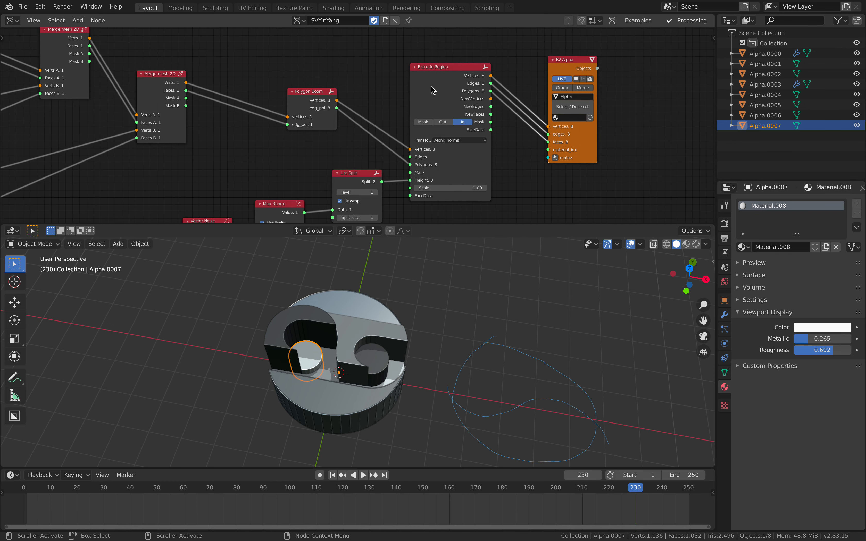
drag(435, 82, 440, 85)
middle_drag(391, 102, 400, 90)
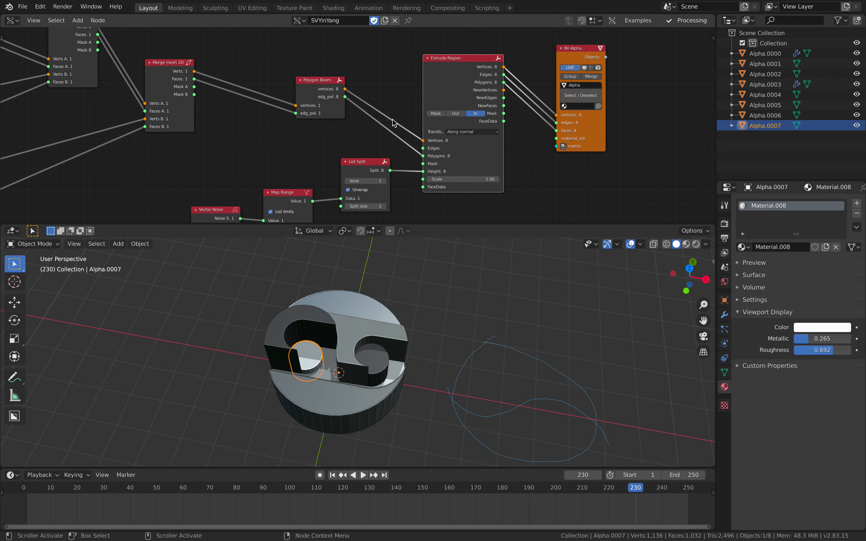
Rearrange the List Split, Map Range, Vector Noise and Random Vector nodes that feed the extrusion height
middle_drag(372, 155, 433, 78)
drag(360, 116, 362, 113)
drag(407, 96, 409, 113)
scroll(388, 126, down, 2)
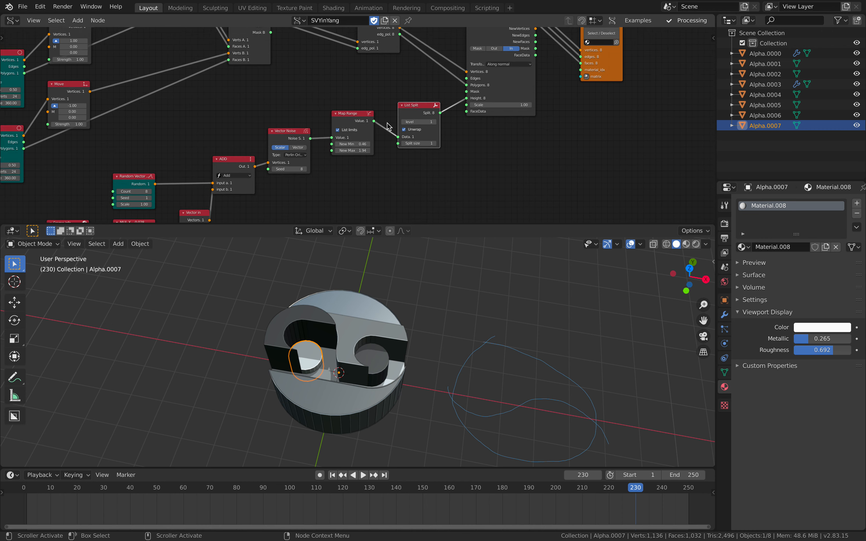
middle_drag(387, 126, 441, 118)
drag(343, 126, 344, 119)
drag(401, 111, 404, 103)
scroll(356, 116, down, 2)
middle_drag(304, 150, 340, 122)
scroll(335, 123, up, 2)
scroll(231, 119, up, 1)
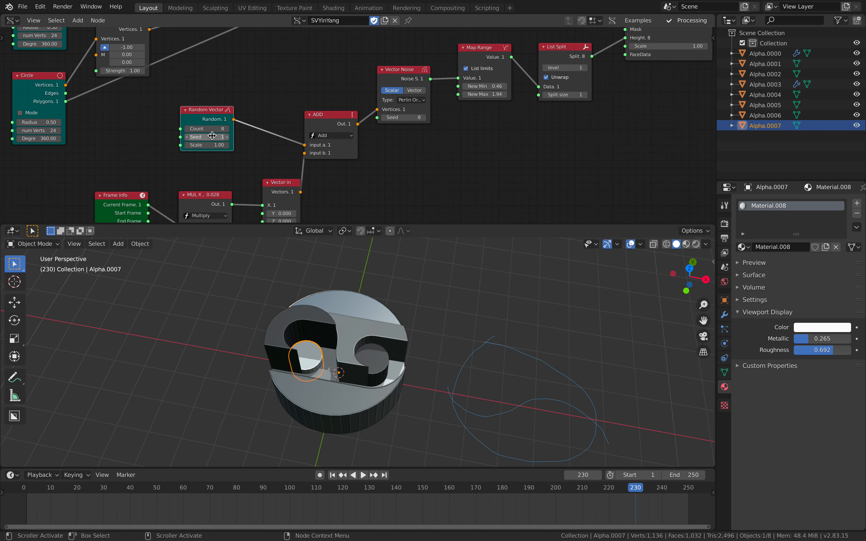
Move the Frame info, Multiply and Vector in nodes up closer beneath the ADD node
scroll(212, 136, down, 8)
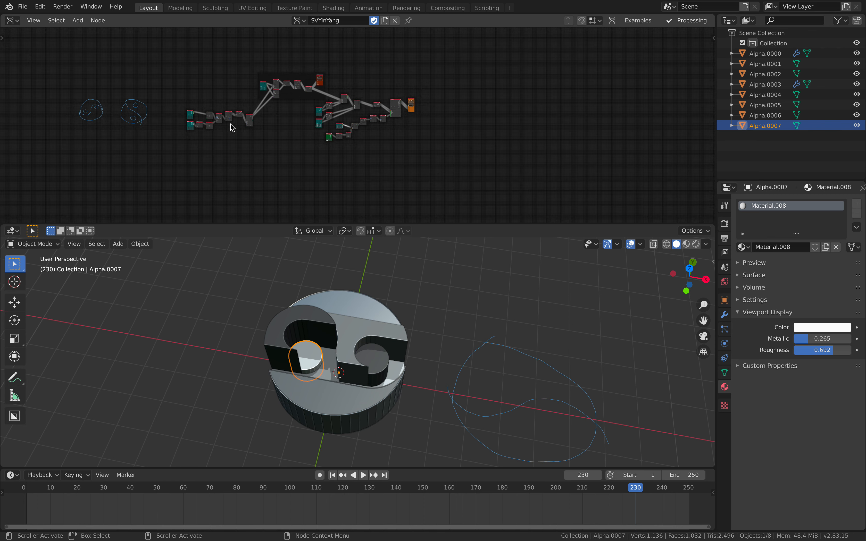
scroll(282, 124, up, 7)
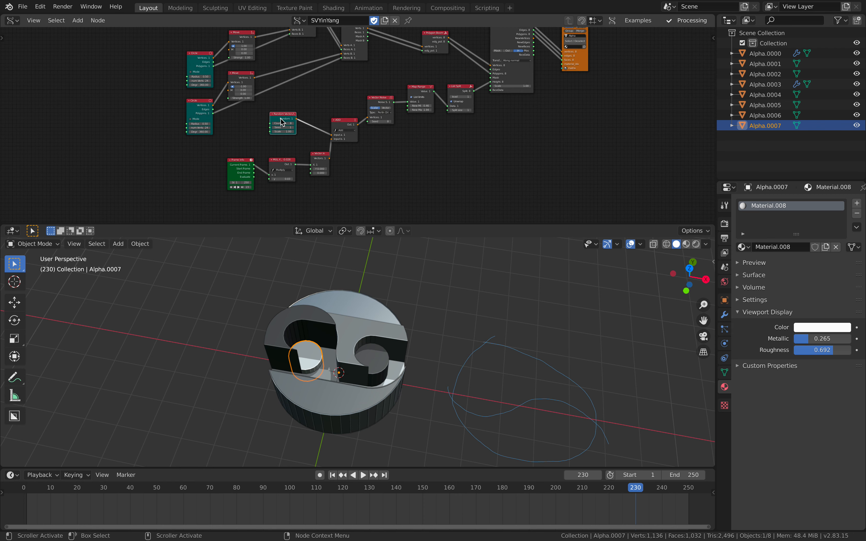
scroll(258, 154, up, 3)
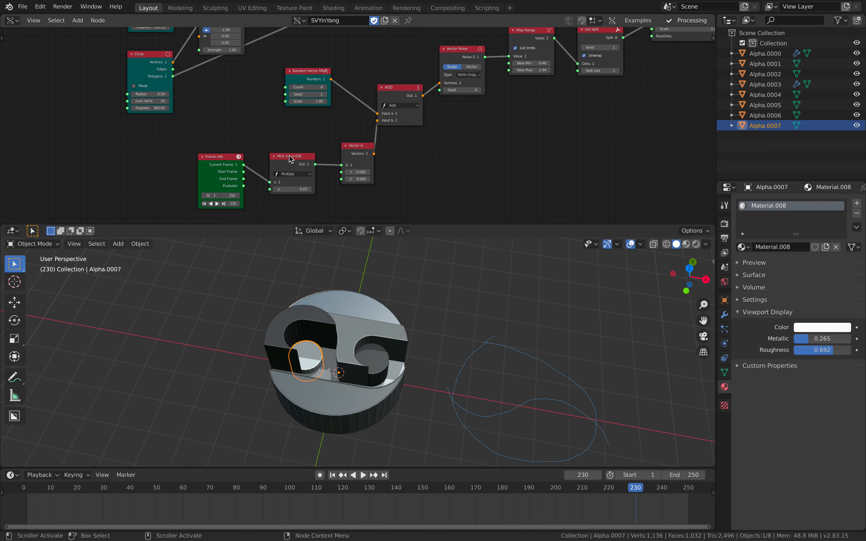
drag(289, 157, 292, 144)
drag(229, 158, 234, 138)
drag(354, 146, 350, 140)
scroll(312, 161, up, 3)
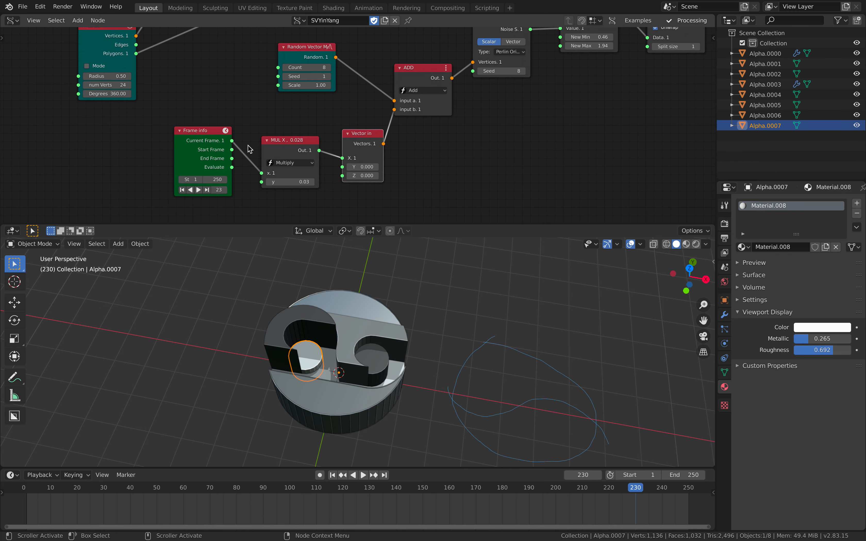
Stagger the Frame info, Multiply and Vector in nodes diagonally, spreading them farther back from ADD
drag(205, 137, 180, 158)
drag(285, 140, 260, 126)
scroll(262, 158, up, 1)
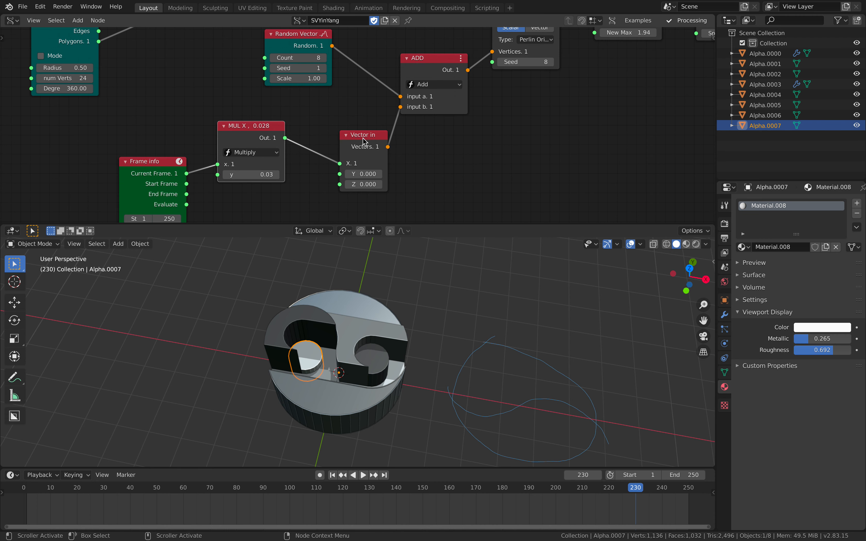
drag(363, 140, 348, 125)
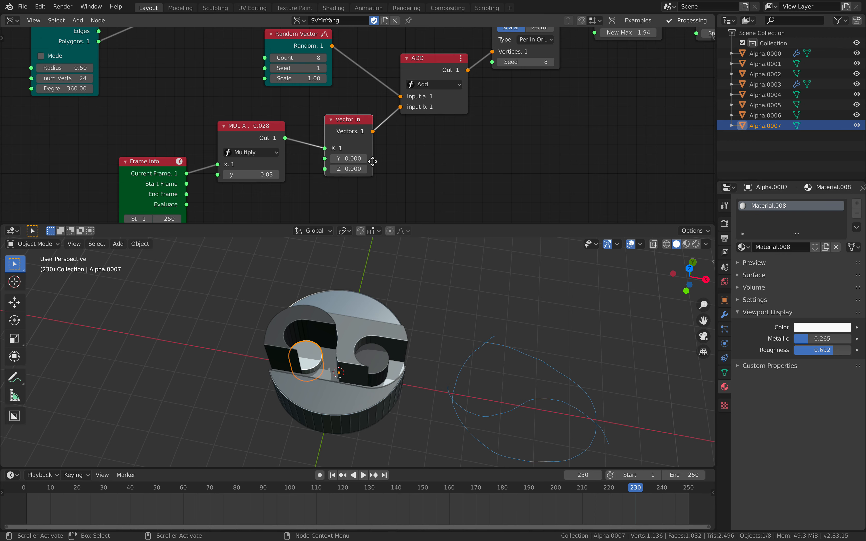
middle_drag(372, 162, 293, 192)
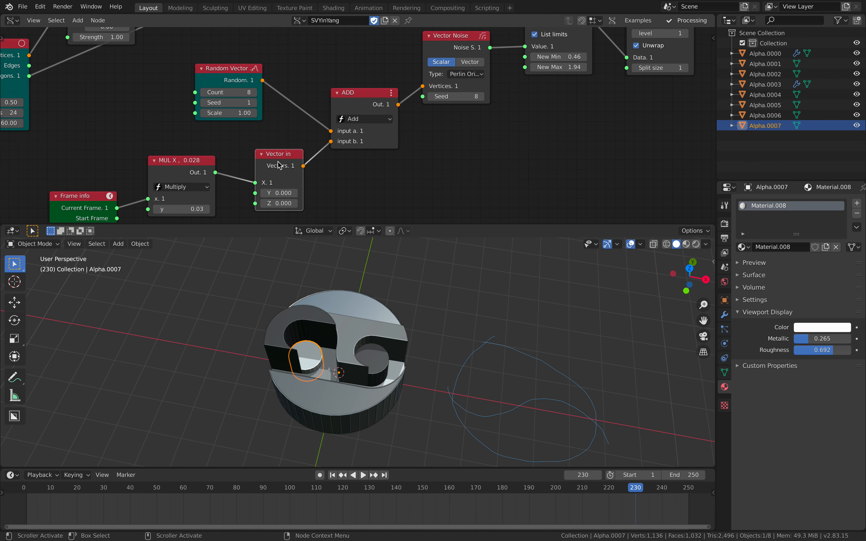
Move the Random Vector node closer to ADD and view the extruded pieces from above
drag(233, 79, 269, 81)
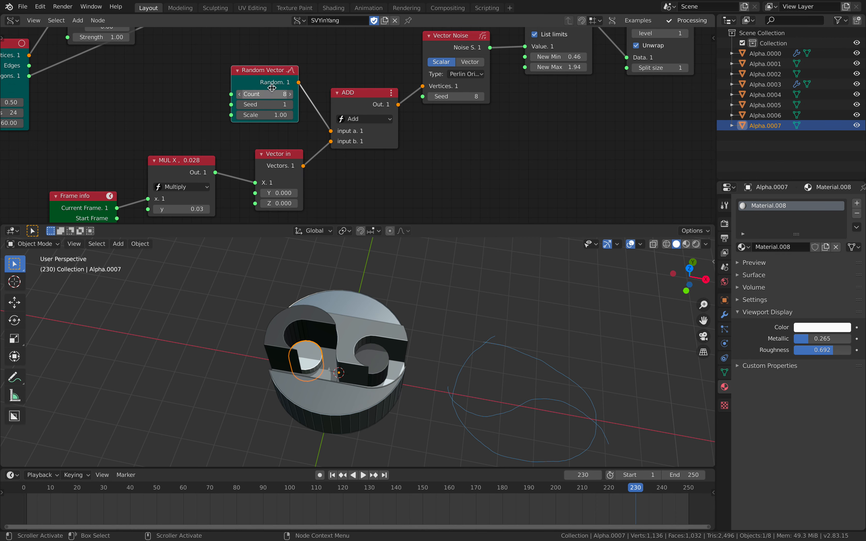
scroll(249, 94, up, 1)
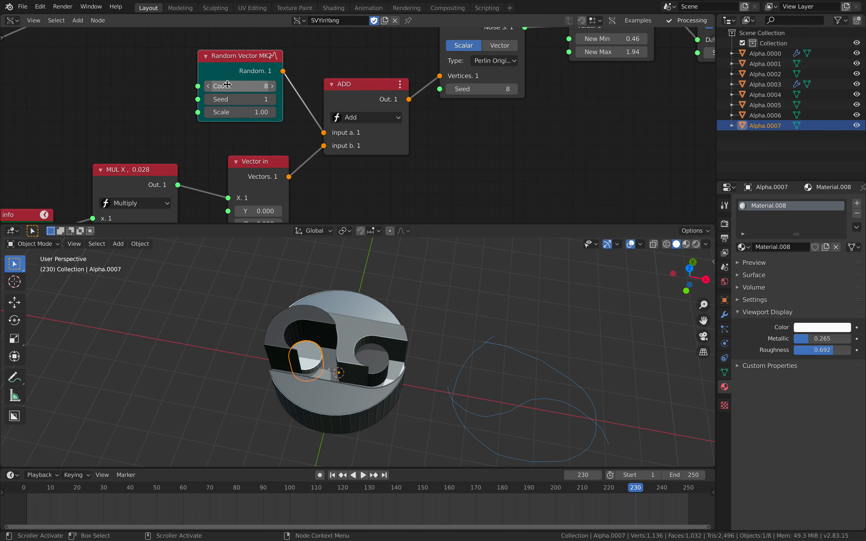
middle_drag(317, 322, 323, 347)
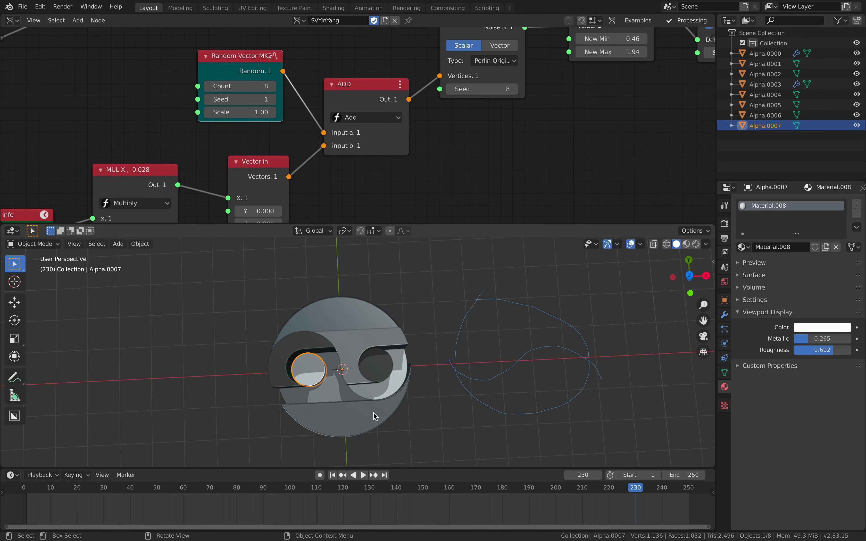
scroll(406, 185, down, 1)
middle_drag(422, 168, 366, 201)
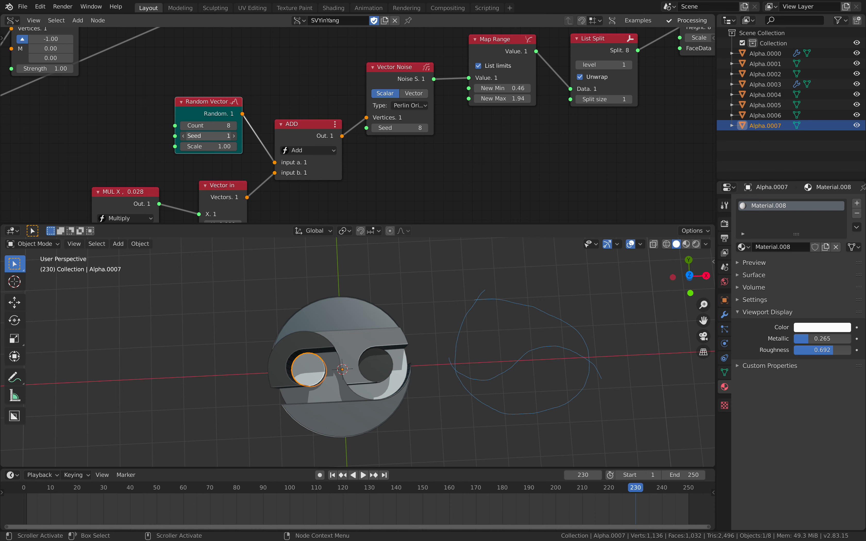
Try seeds 201 and 225 on the Random Vector node, and nudge the Random Vector and ADD nodes
drag(214, 136, 233, 155)
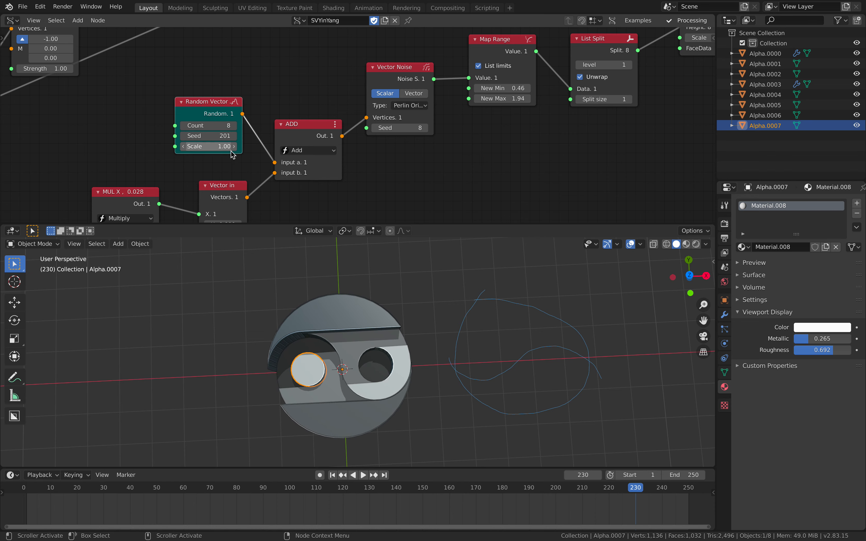
middle_drag(325, 326, 310, 315)
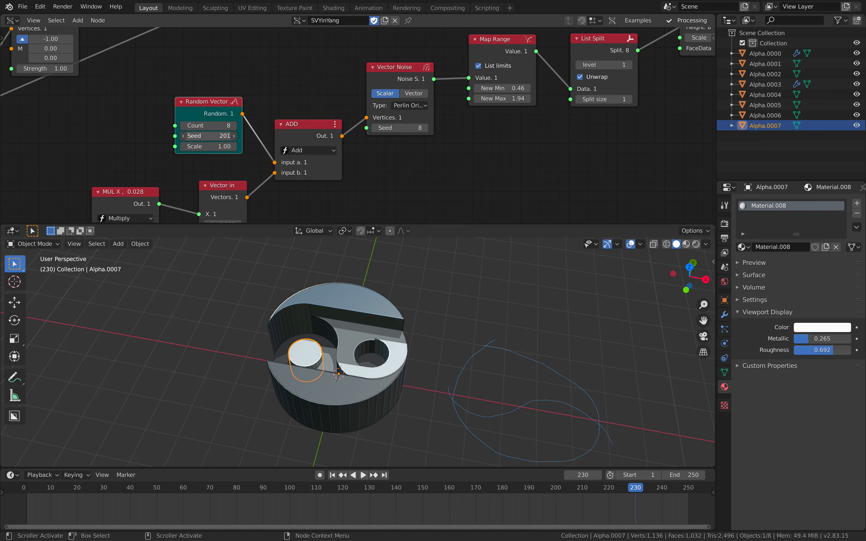
drag(214, 136, 224, 136)
drag(211, 104, 198, 102)
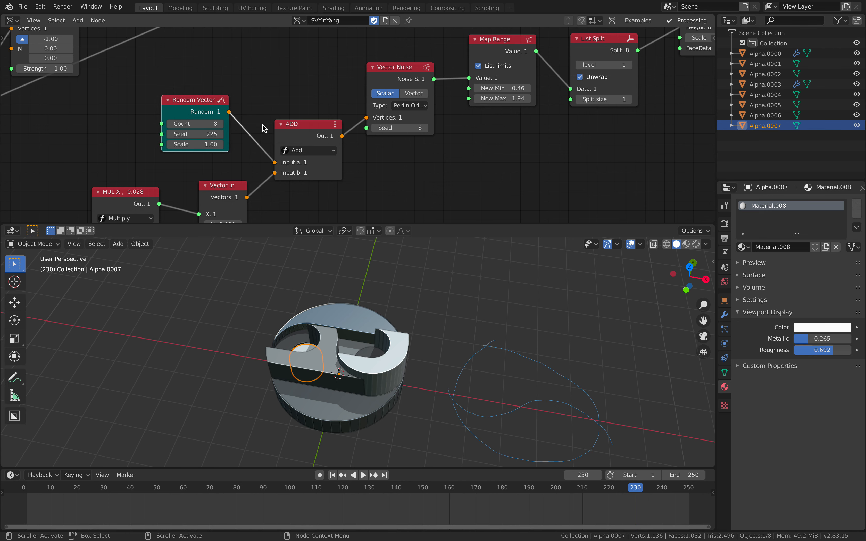
drag(297, 128, 293, 117)
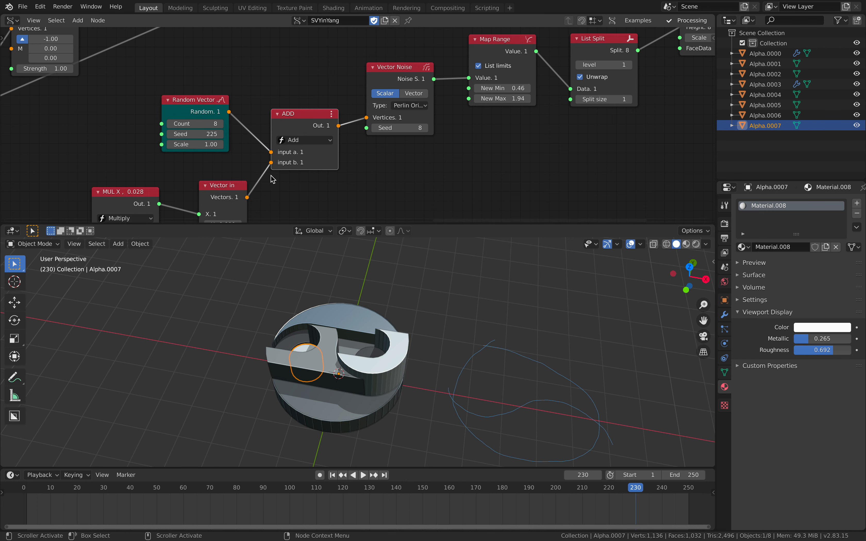
Raise the Vector Noise node above ADD and move the Map Range node slightly closer to it
middle_drag(328, 122, 212, 138)
click(211, 134)
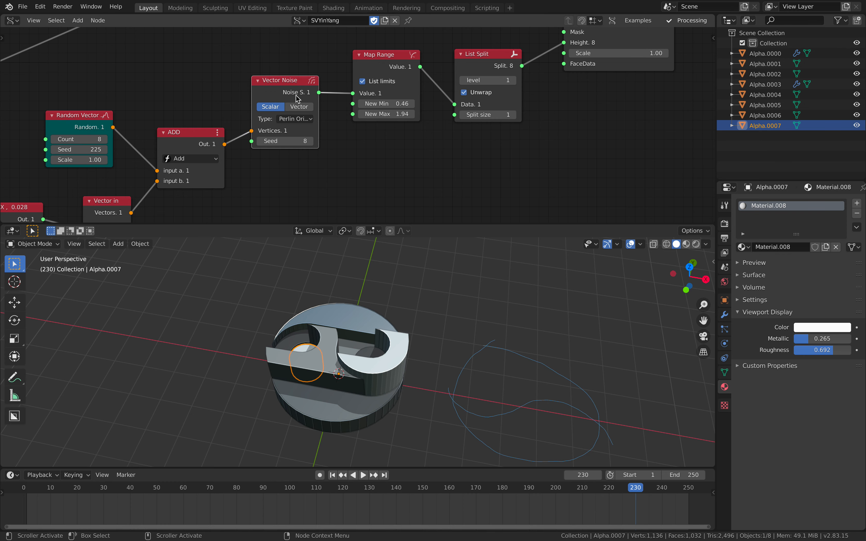
drag(288, 85, 293, 67)
drag(379, 69, 373, 66)
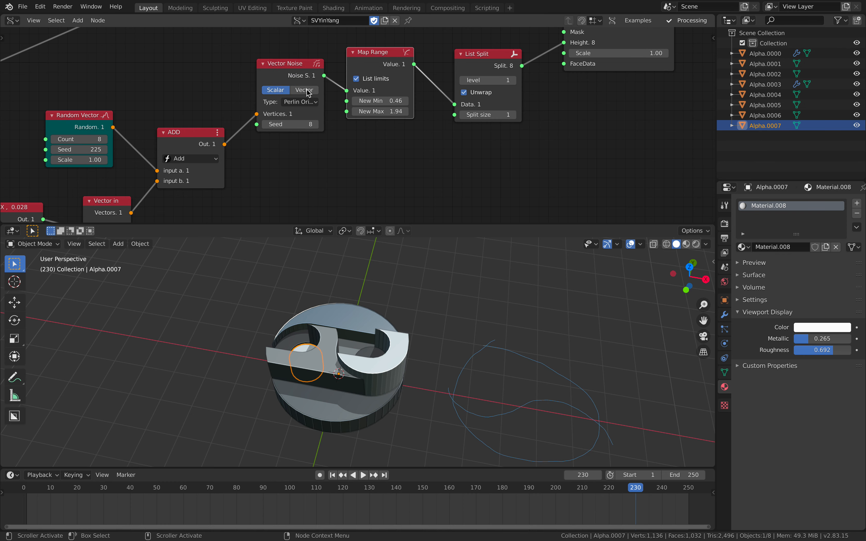
Set the Vector Noise seed to 34 and play the animation to frame 26
middle_drag(306, 89, 232, 99)
drag(211, 132, 226, 133)
middle_drag(297, 127, 370, 133)
scroll(311, 157, down, 1)
middle_drag(307, 159, 288, 154)
key(space)
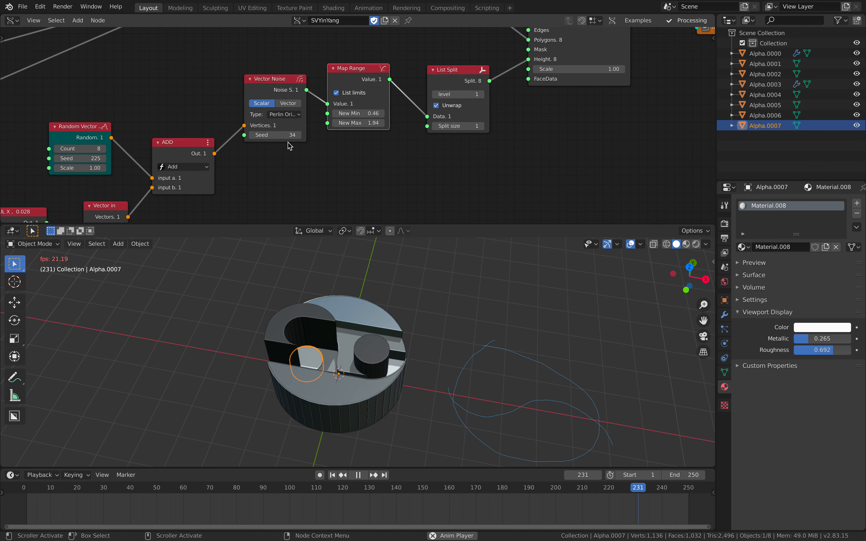
key(space)
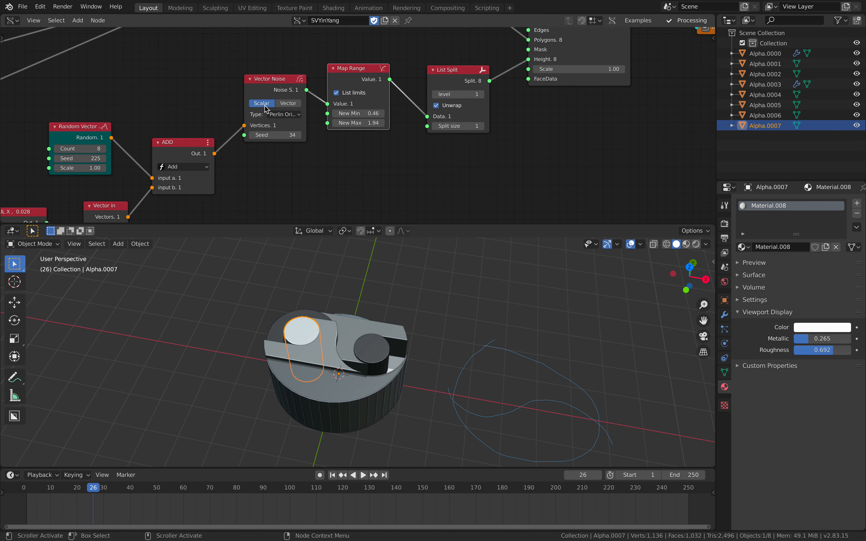
Lower the Map Range node and set its New Min to 0.64 and New Max to 4.40
middle_drag(267, 105, 185, 108)
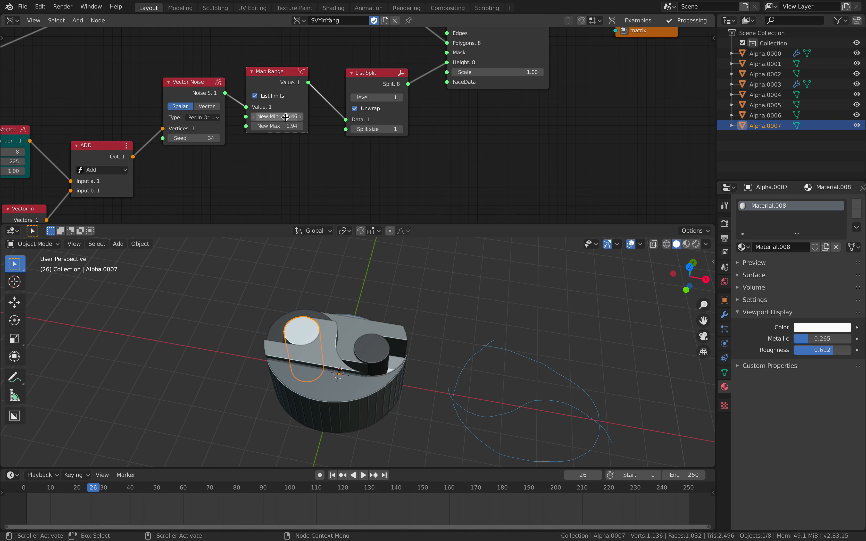
mouse_move(277, 84)
mouse_down()
mouse_move(285, 97)
mouse_move(276, 99)
mouse_up()
scroll(273, 102, up, 3)
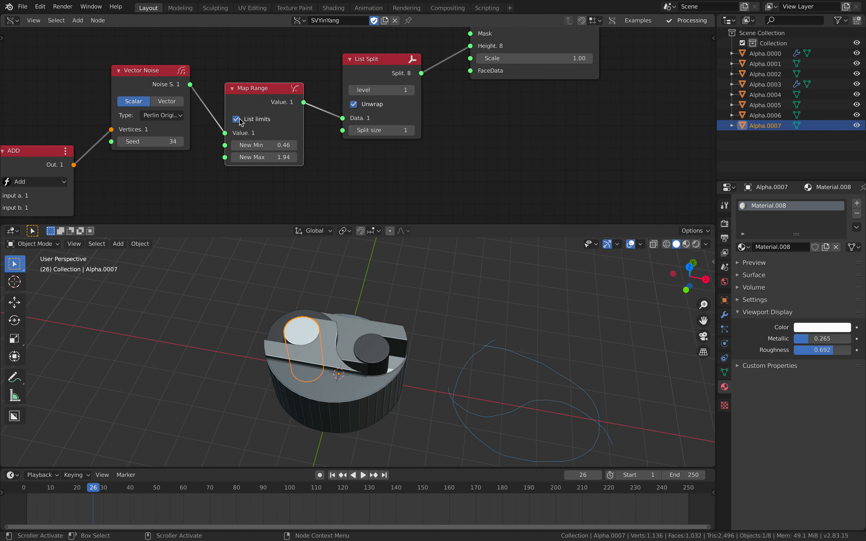
drag(271, 141, 322, 156)
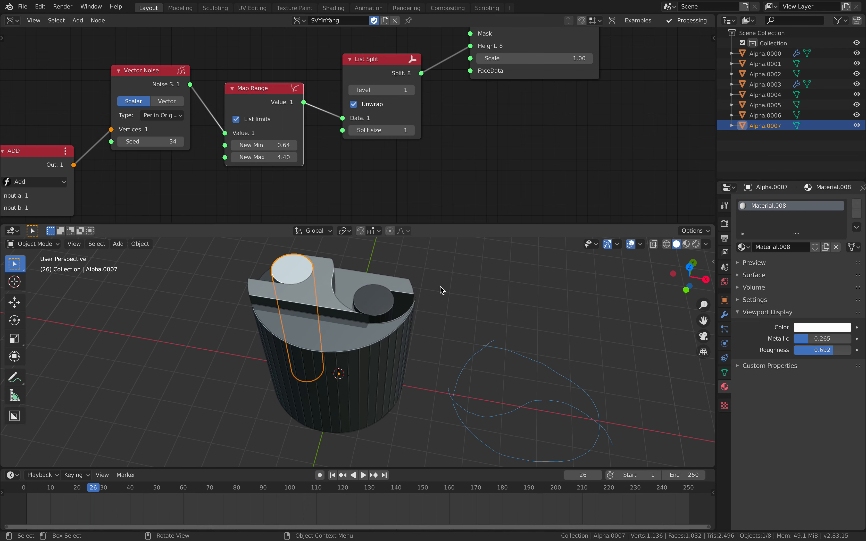
Play the animation to frame 97 while viewing the taller extruded pieces from another angle
middle_drag(440, 290, 382, 297)
key(space)
scroll(421, 299, down, 4)
key(space)
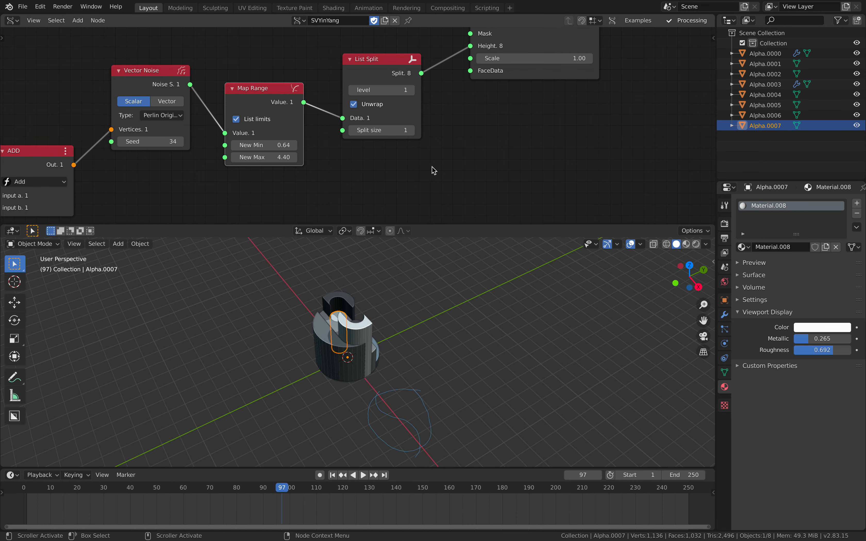
Move the List Split node away from Map Range and raise the Extrude Region node slightly
middle_drag(433, 152, 348, 181)
drag(302, 100, 309, 87)
middle_drag(372, 106, 255, 179)
middle_drag(329, 135, 327, 169)
scroll(324, 133, down, 5)
drag(319, 78, 320, 71)
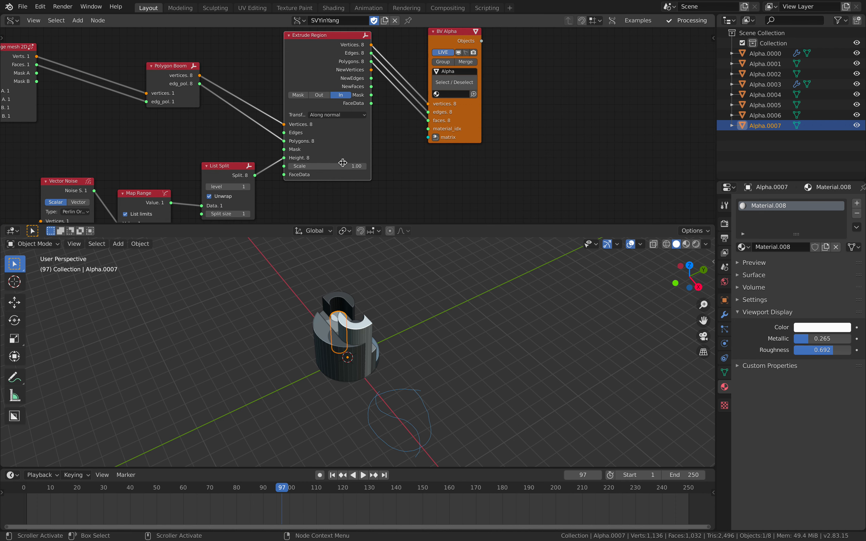
Try an Extrude Region scale of 0.43 and play the animation to frame 105 with the pieces seen closer
mouse_move(343, 164)
mouse_down()
mouse_move(375, 165)
mouse_move(333, 164)
mouse_up()
middle_drag(429, 301, 432, 332)
scroll(432, 331, up, 3)
key(space)
key(space)
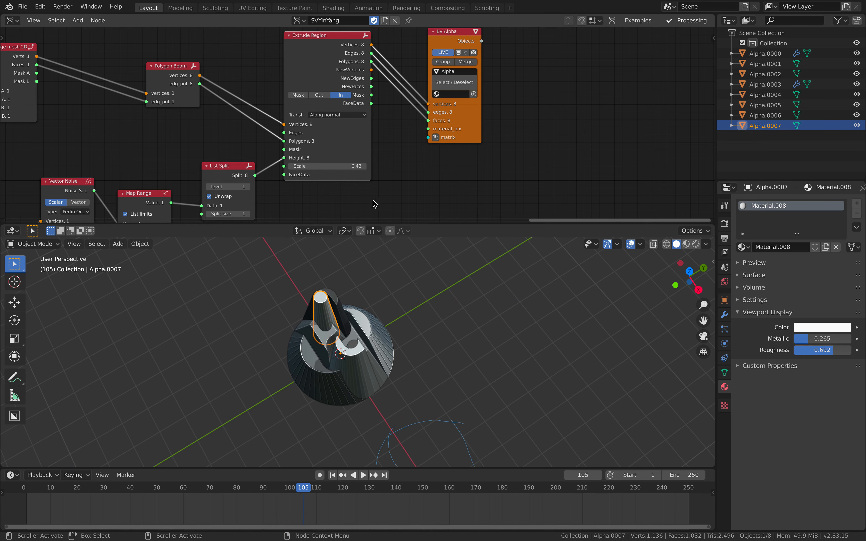
Set the Extrude Region scale to 1.00 and shift the BV Alpha node slightly closer to it
double_click(350, 166)
text(1)
key(Return)
middle_drag(415, 170, 386, 198)
scroll(340, 172, up, 2)
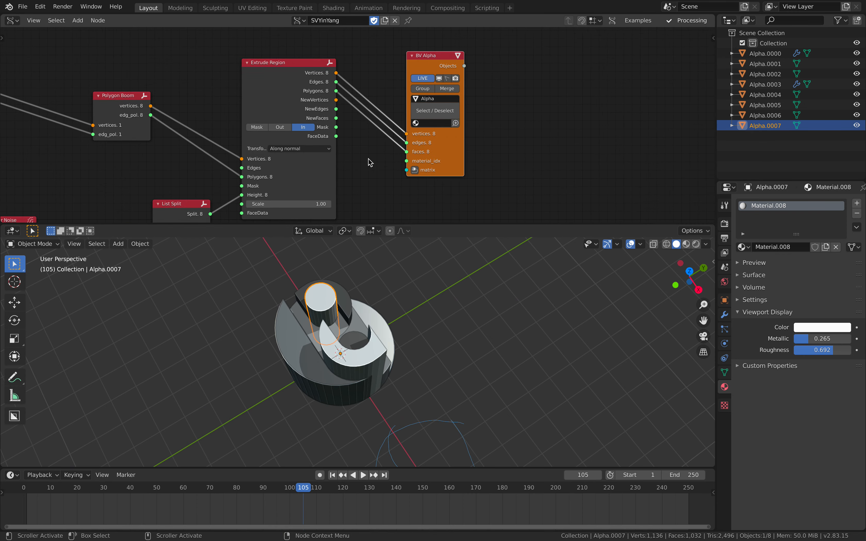
scroll(279, 79, down, 2)
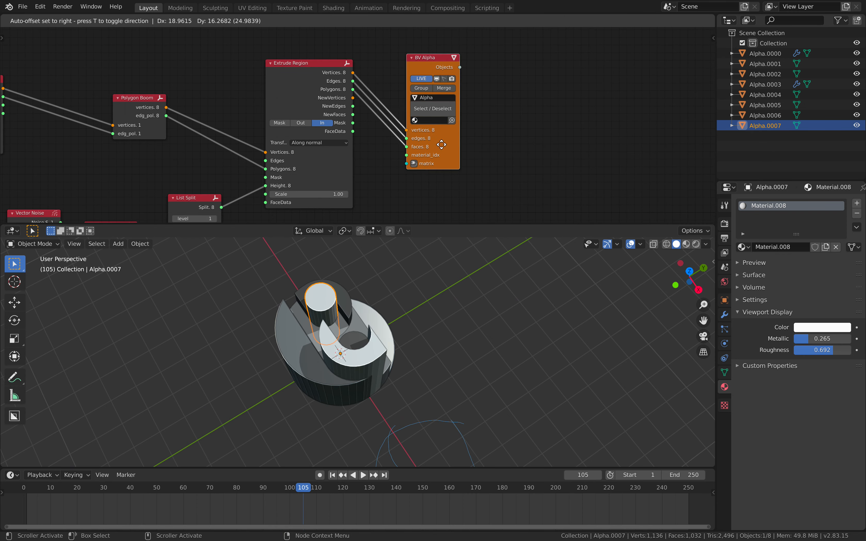
Select only the Alpha.0002 piece and play the animation to frame 138
middle_drag(465, 329, 407, 352)
key(a)
key(a)
scroll(429, 348, up, 2)
click(419, 317)
key(space)
key(space)
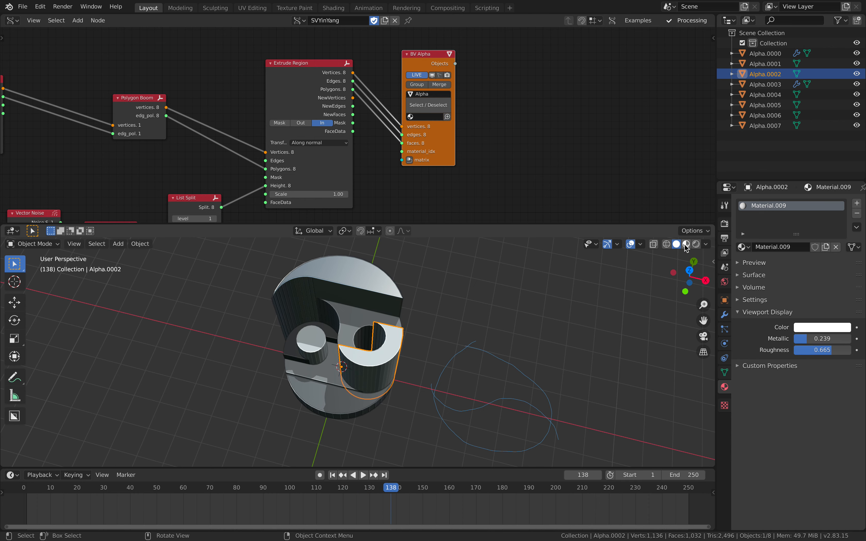
Preview the extruded pieces in Material Preview and Rendered shading, and return to Solid shading
click(693, 246)
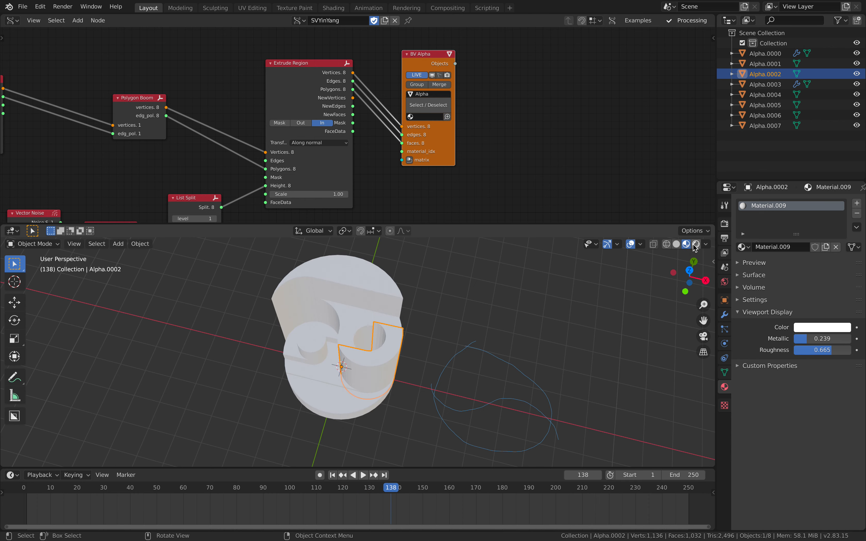
click(693, 245)
middle_drag(543, 362, 573, 358)
click(674, 244)
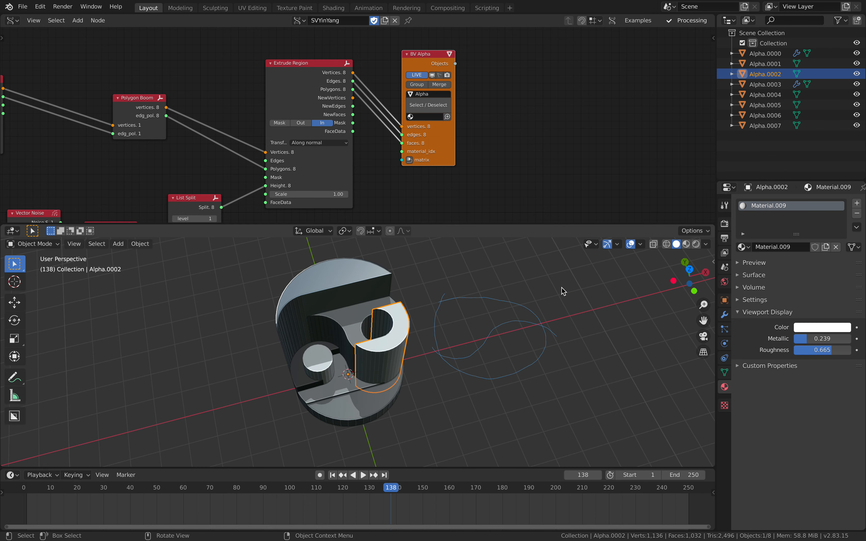
Play the animation to frame 158 from a steeper viewing angle
middle_drag(466, 328, 435, 334)
key(space)
key(space)
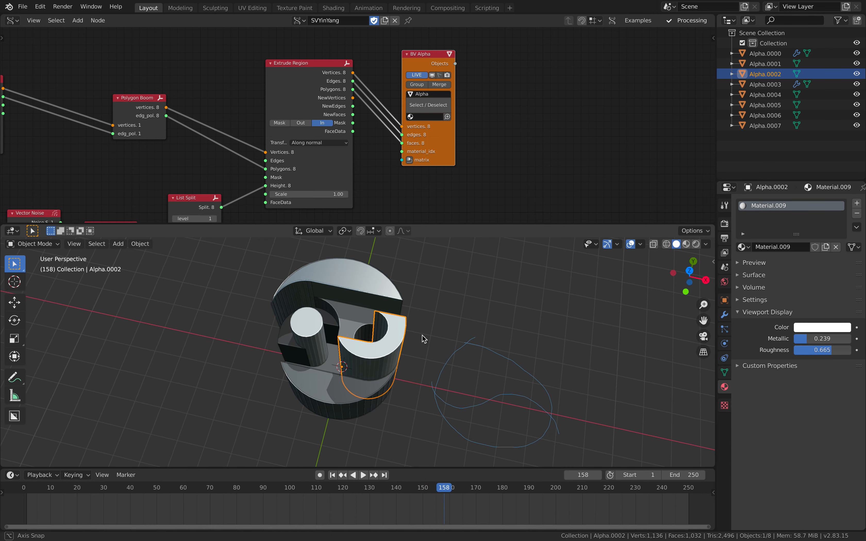
Select all the pieces and export them as Universal Scene Description to the Desktop as YinYang_012bakedx.usdc
key(a)
click(22, 6)
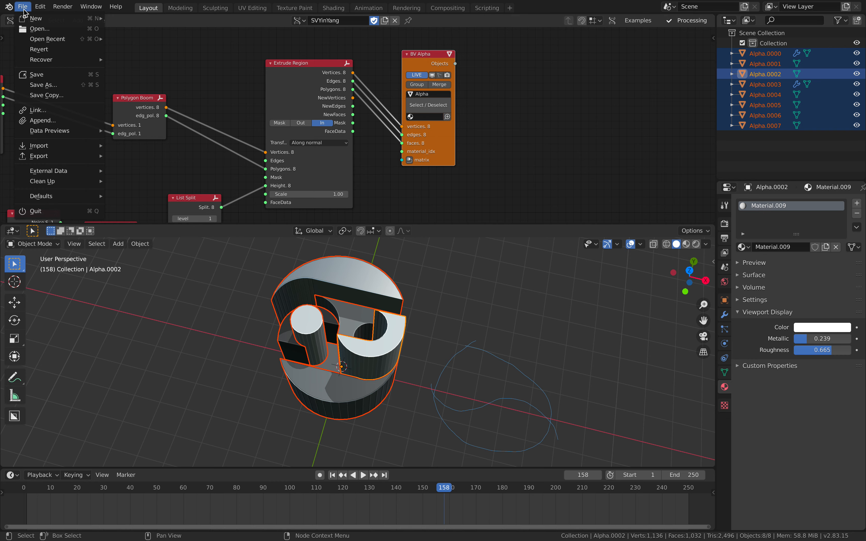
mouse_move(59, 155)
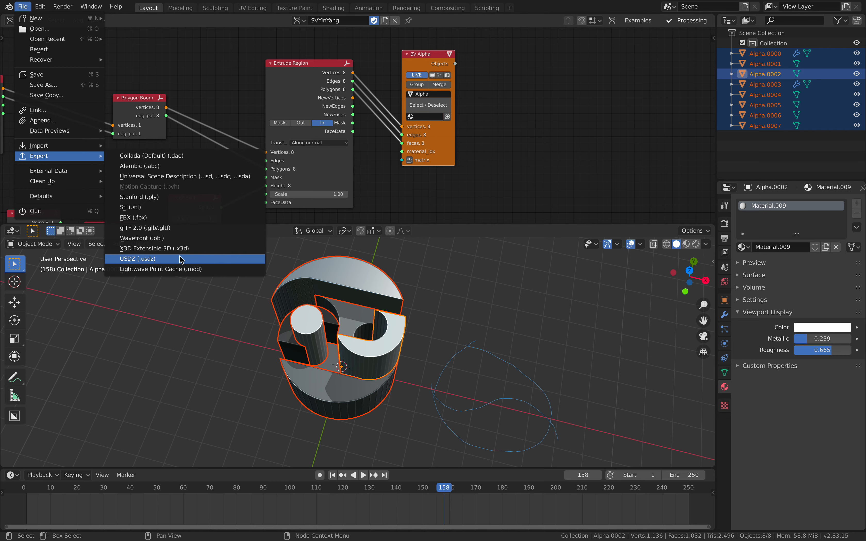
click(222, 176)
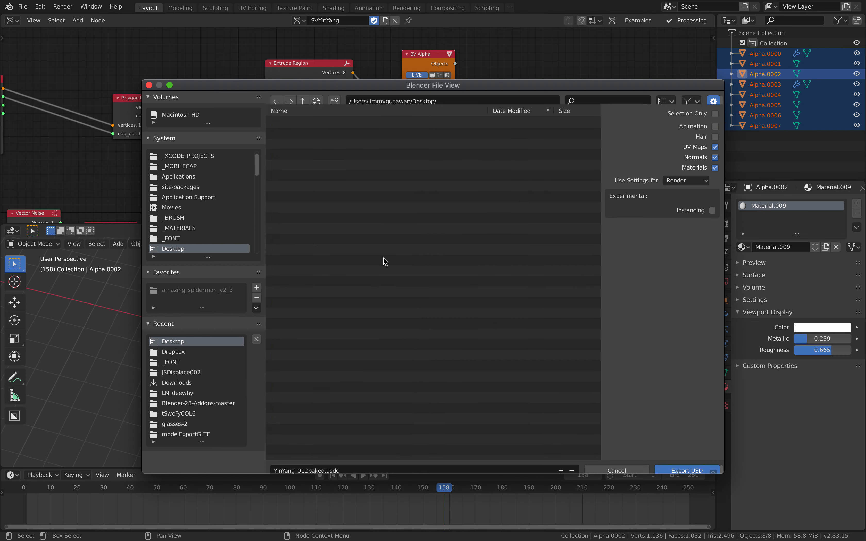
click(329, 462)
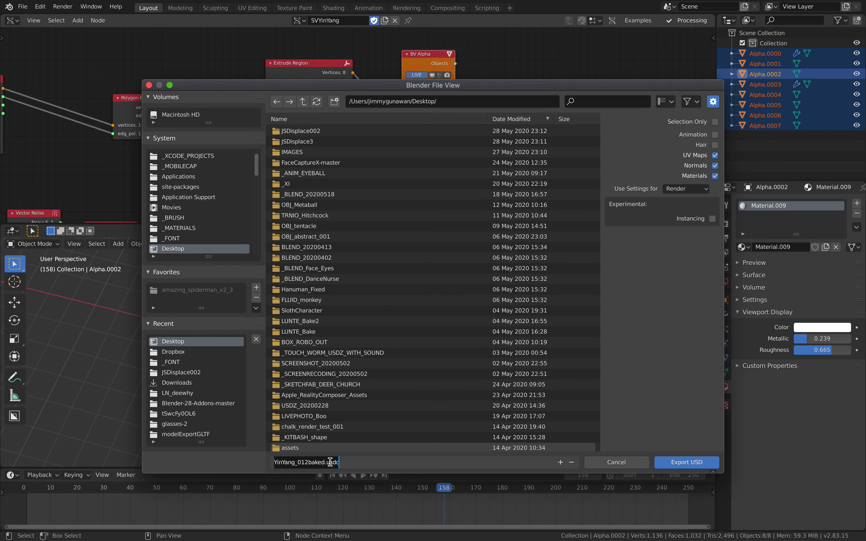
click(325, 462)
click(689, 463)
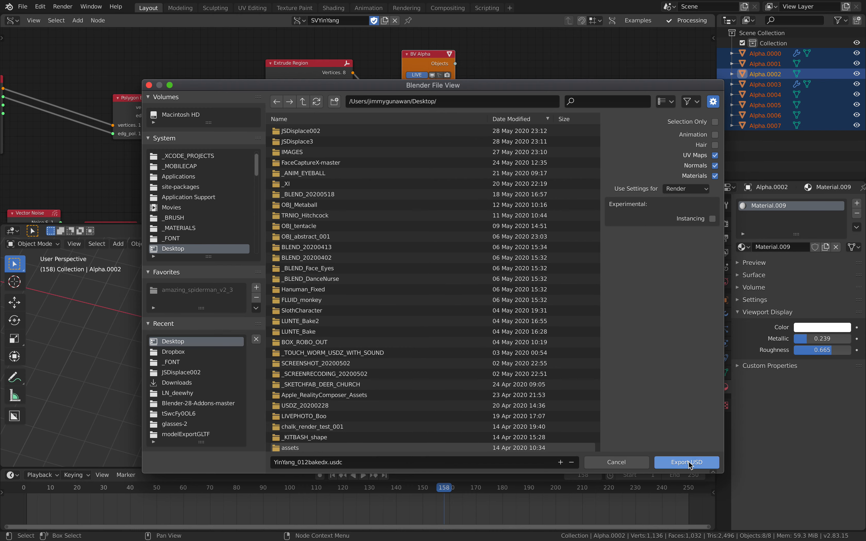
click(669, 462)
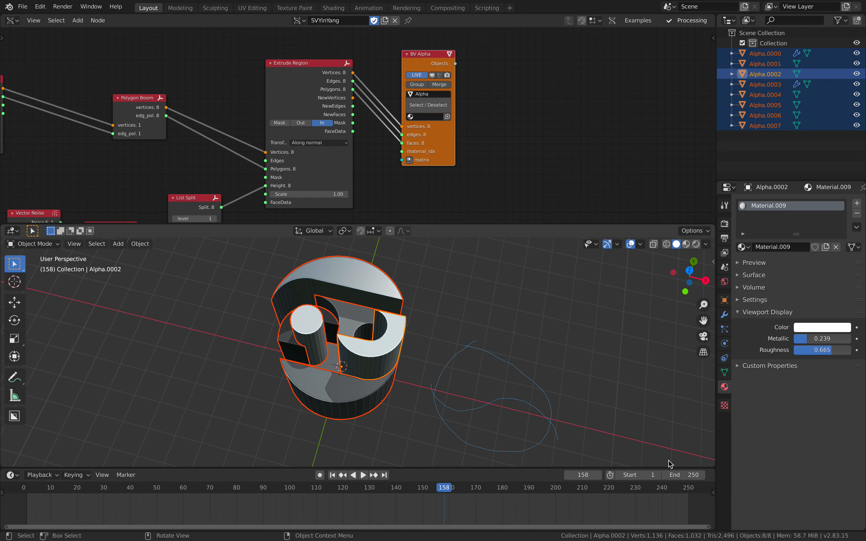
Switch to Finder, find YinYang_012bakedx.usdc in the Desktop folder and preview the exported model
key(ctrl+Left)
click(717, 88)
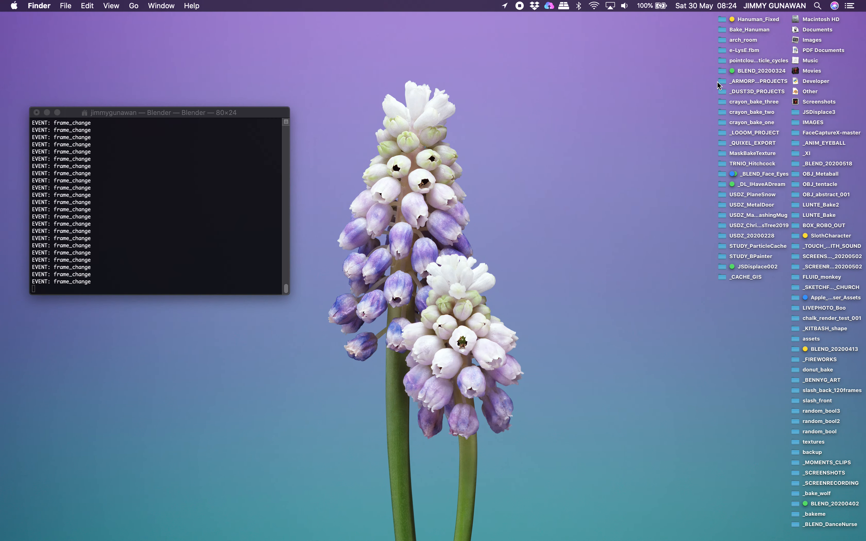
click(722, 83)
key(super+o)
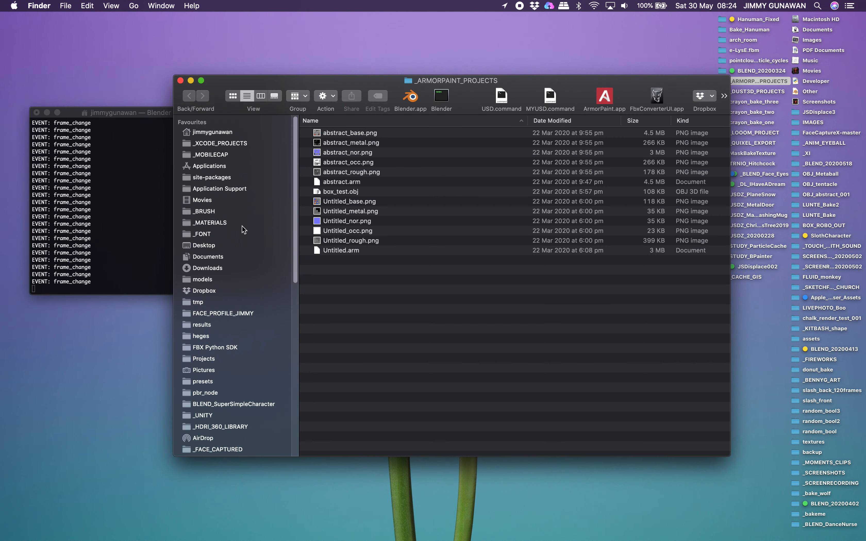
click(241, 244)
click(360, 133)
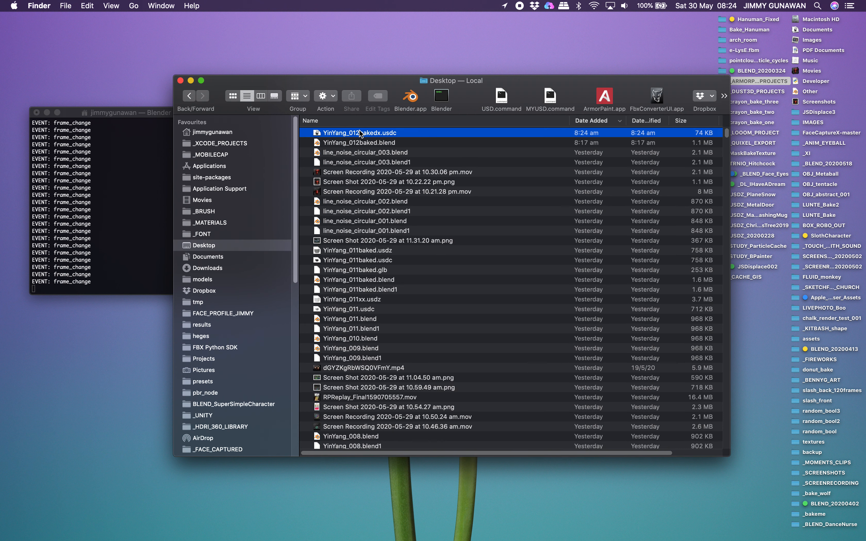
key(space)
drag(384, 216, 334, 311)
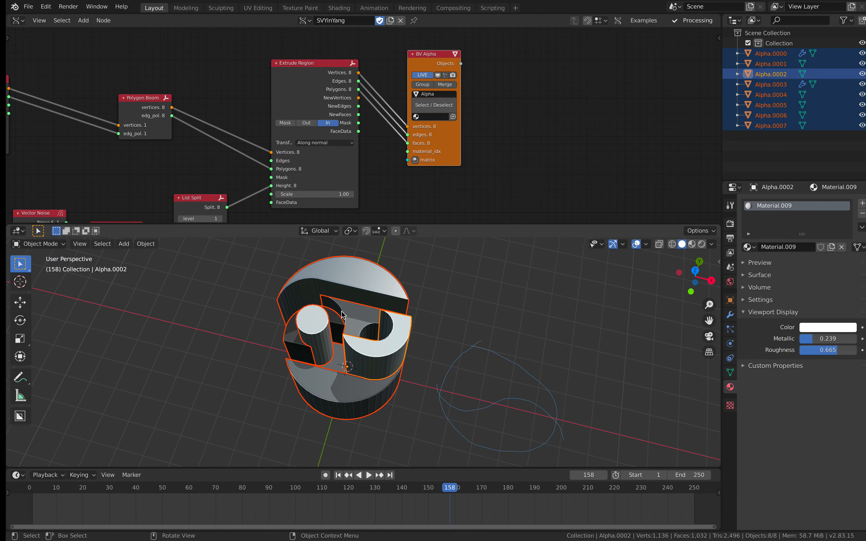
Back in Blender, select the Alpha.0001 piece and look over the complete node tree and the model
middle_drag(341, 311, 409, 309)
click(396, 322)
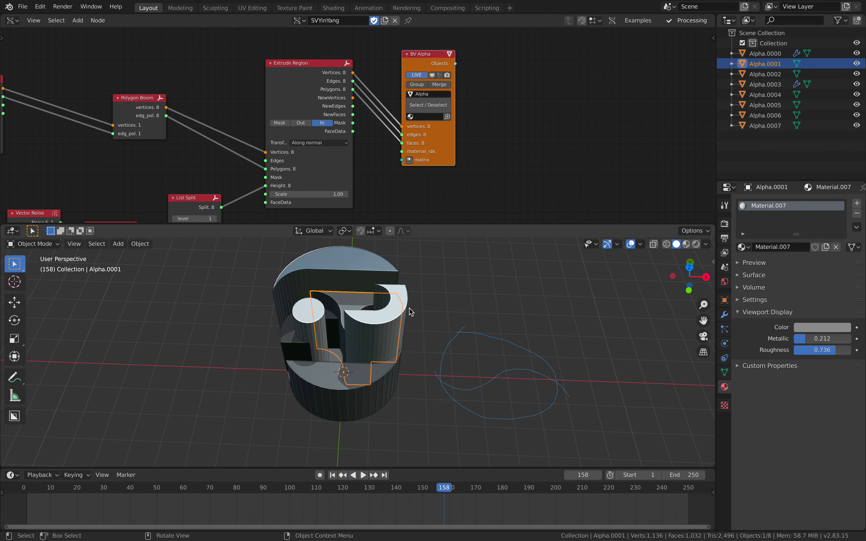
scroll(344, 164, down, 6)
scroll(451, 145, down, 2)
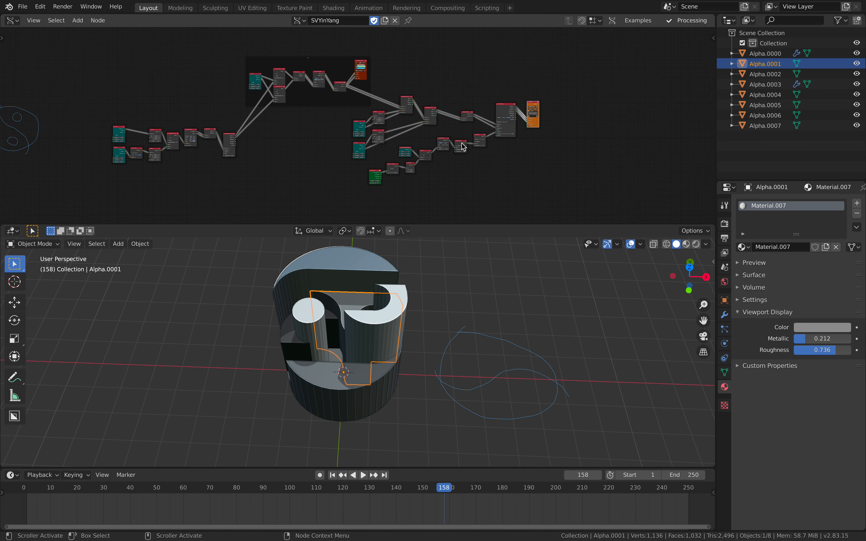
middle_drag(462, 307, 470, 356)
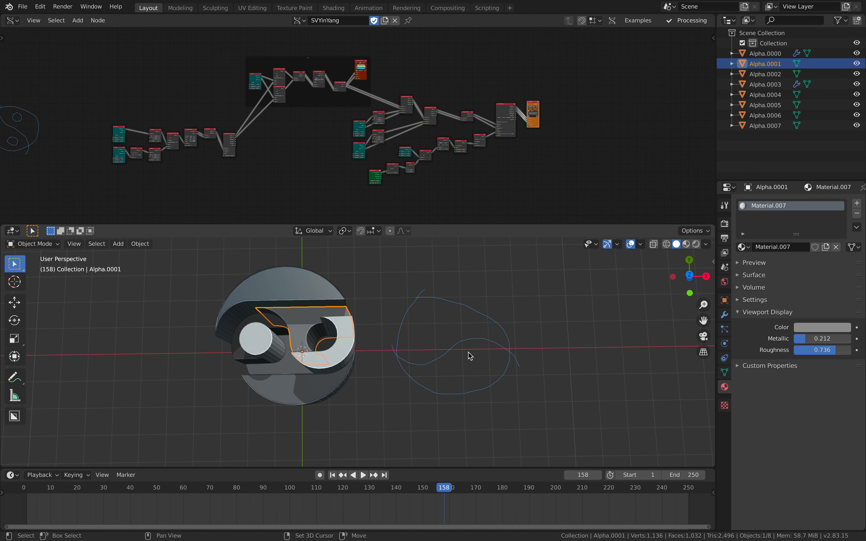
Look straight down on the model in top view and add a blank Grease Pencil object
click(691, 275)
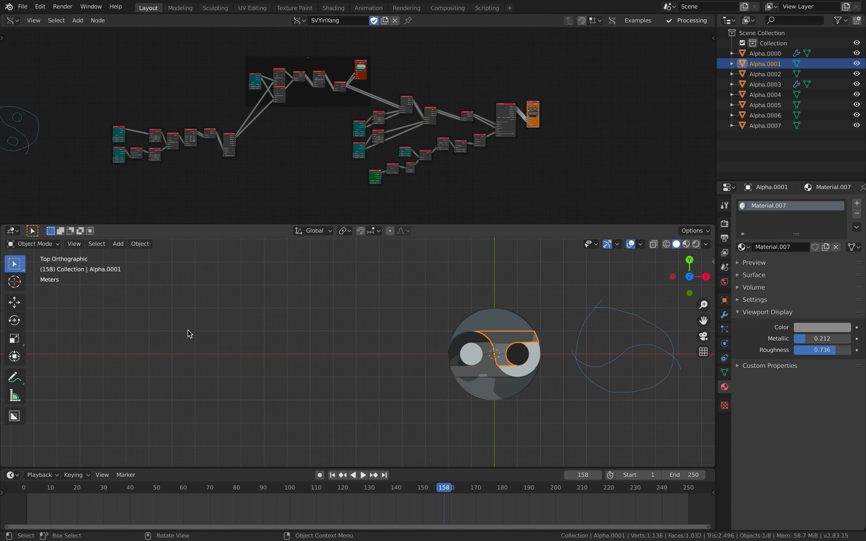
key(shift+a)
mouse_move(190, 329)
click(265, 332)
scroll(303, 347, down, 5)
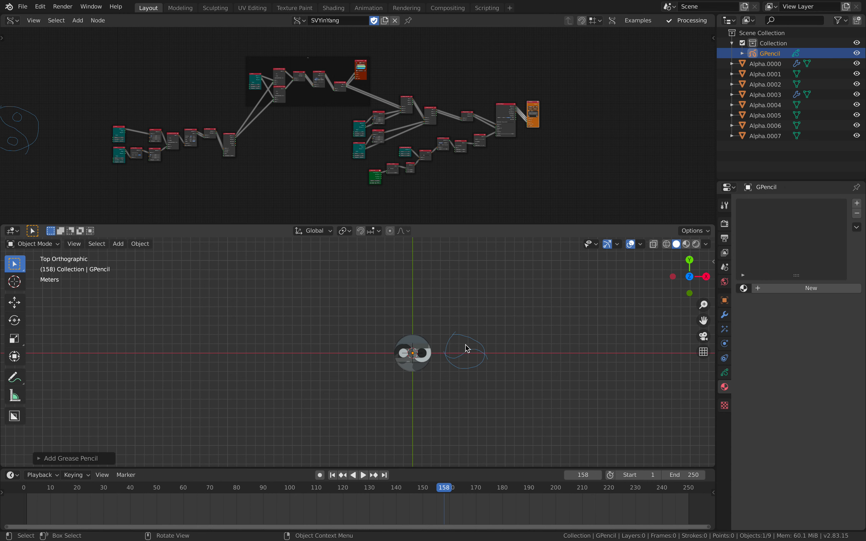
scroll(466, 349, up, 8)
Put the Grease Pencil object in Draw mode and draw a large circle in the empty space left of the model
click(46, 245)
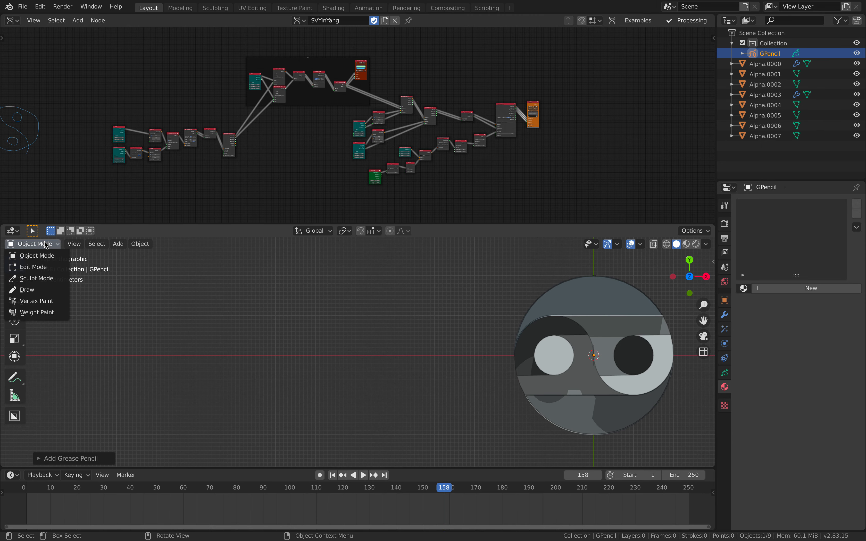
click(28, 289)
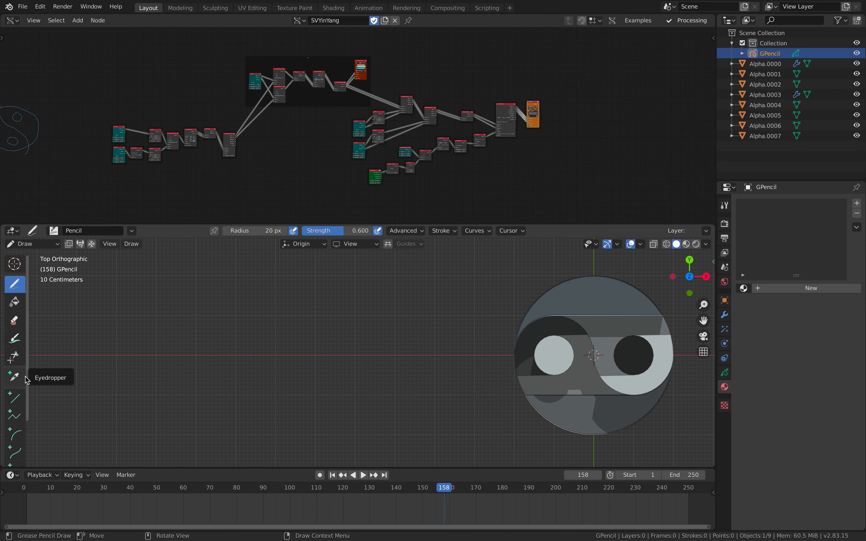
drag(29, 378, 74, 378)
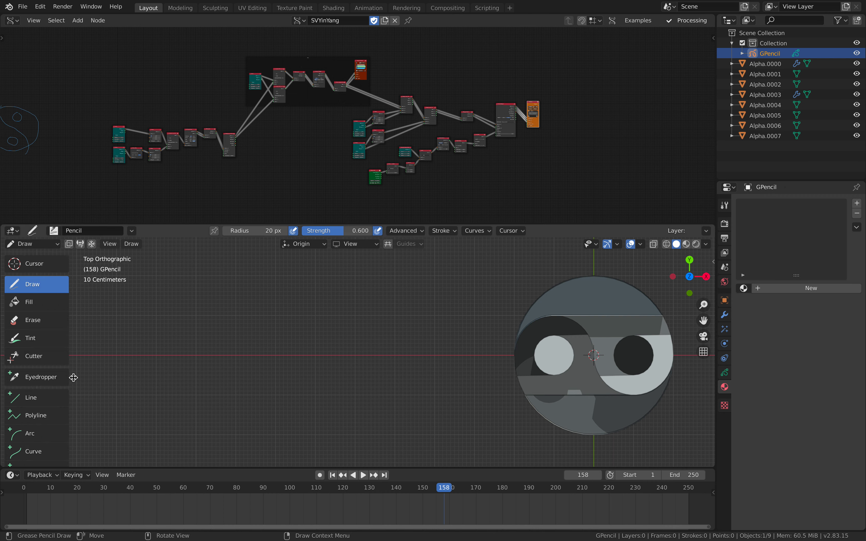
scroll(50, 371, down, 3)
click(33, 433)
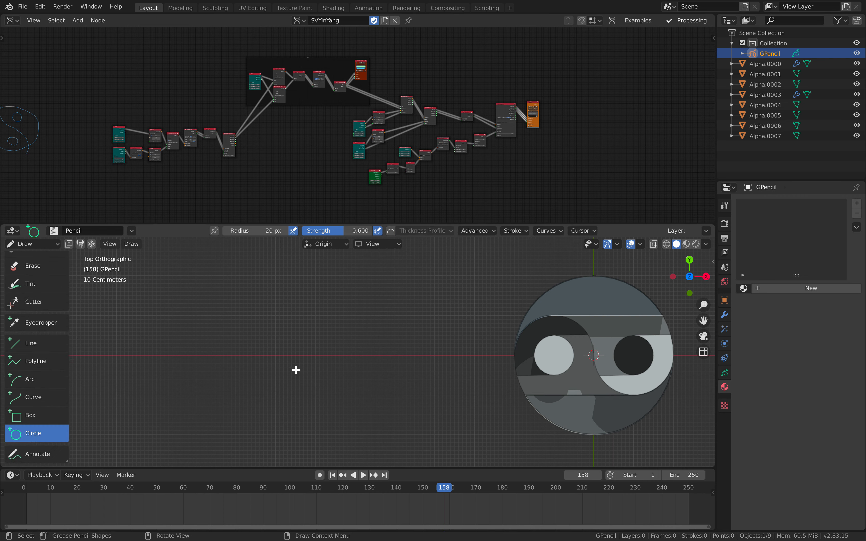
drag(245, 318, 316, 380)
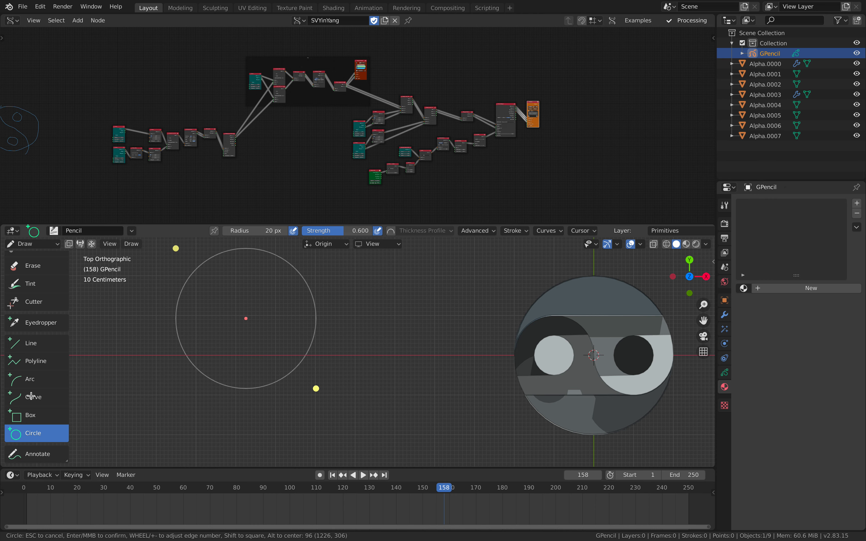
key(Return)
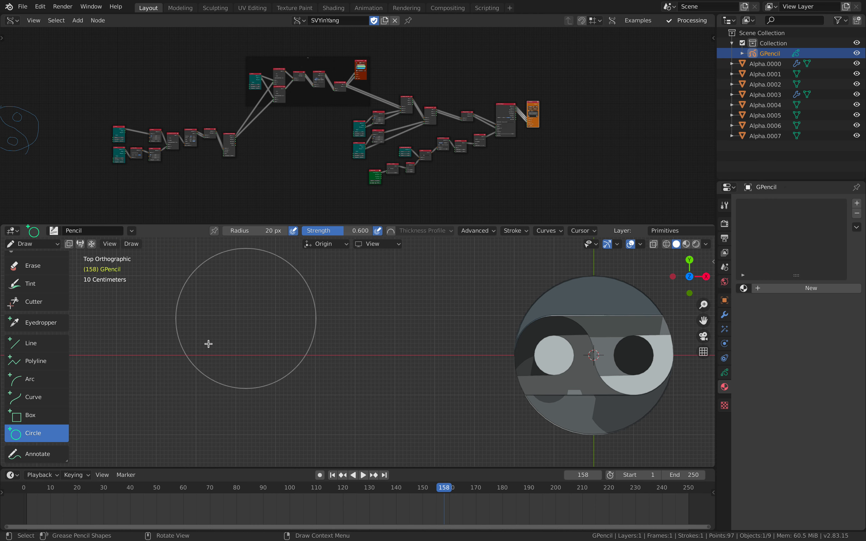
Draw an S-shaped Grease Pencil curve across the middle of the large circle, joining its opposite sides
click(39, 399)
drag(175, 320, 227, 301)
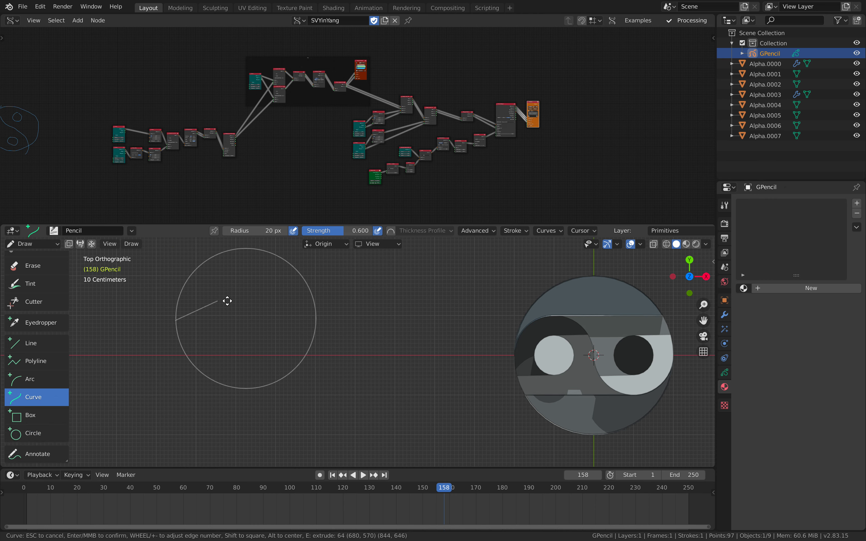
drag(317, 319, 316, 320)
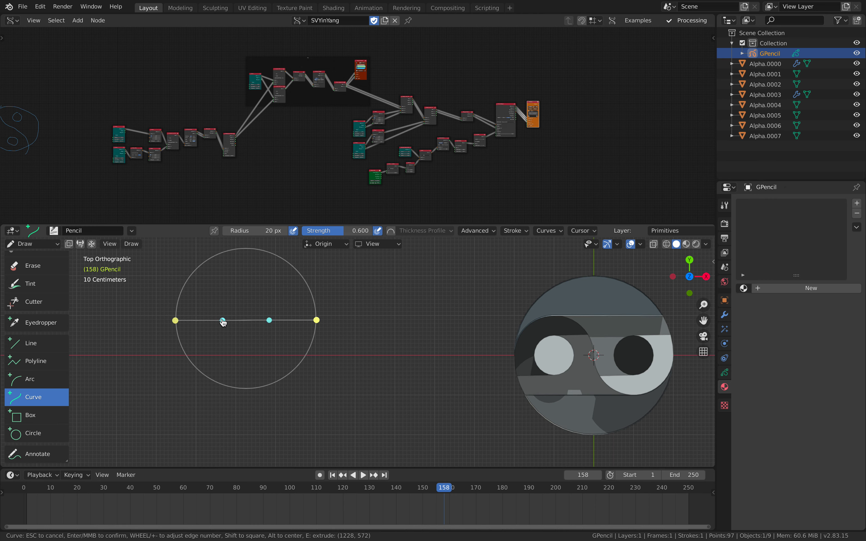
drag(222, 321, 207, 260)
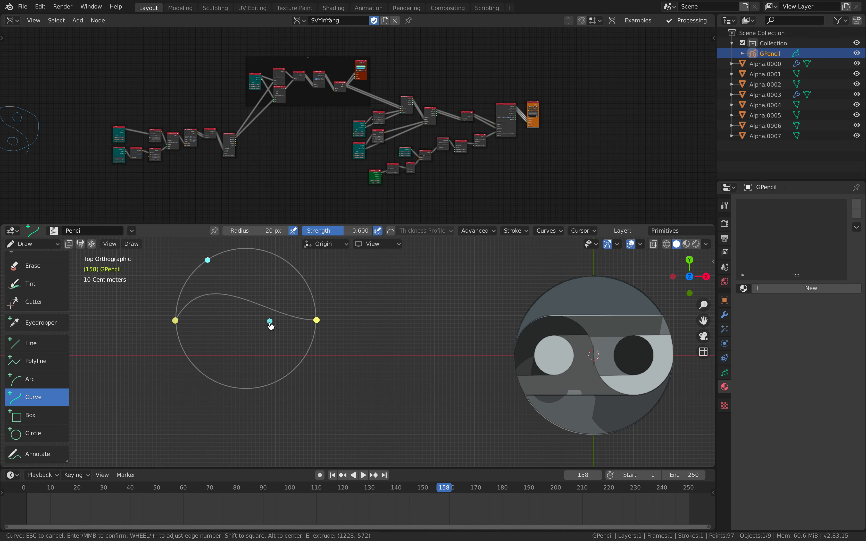
drag(270, 322, 251, 390)
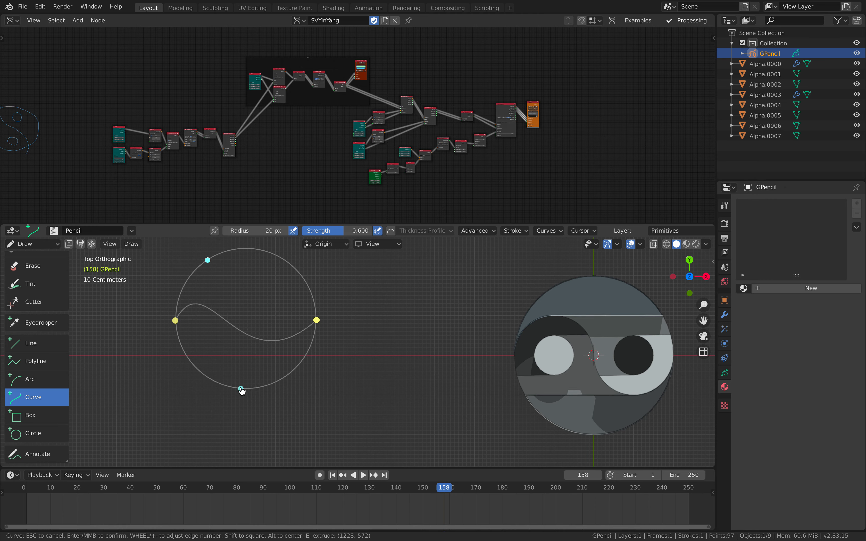
drag(211, 268, 245, 251)
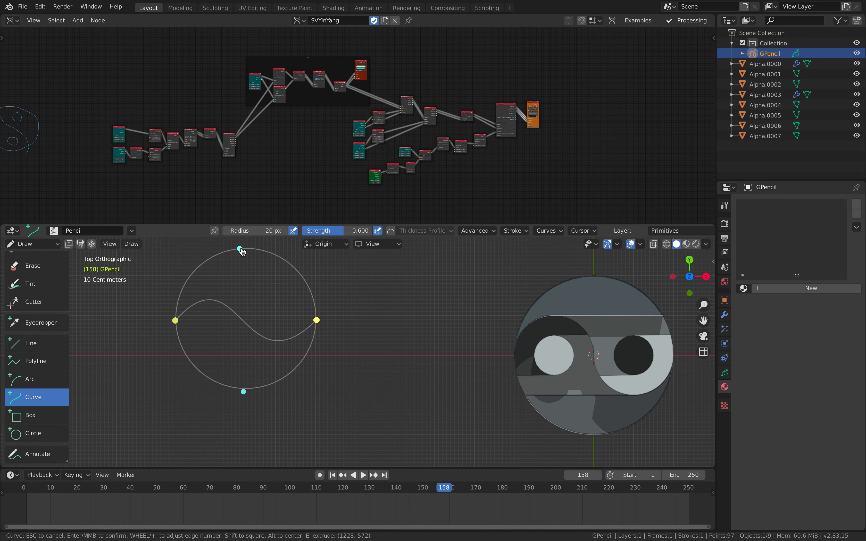
key(Return)
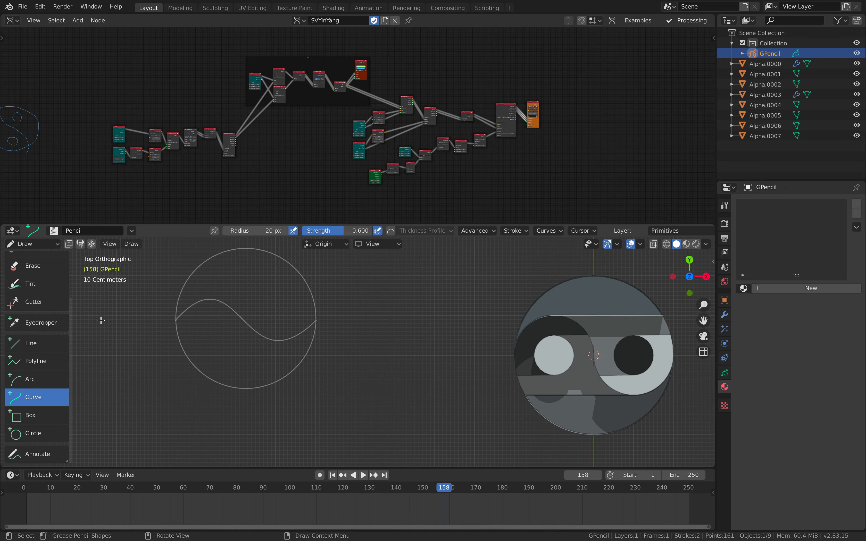
Draw two small Grease Pencil circles inside the large circle, one below the S-curve and one above it
click(35, 432)
drag(212, 344, 230, 363)
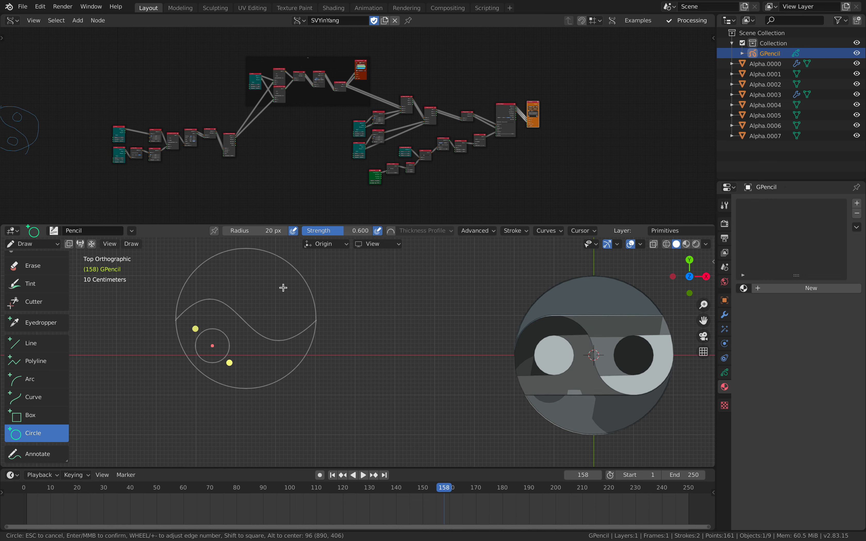
key(Return)
mouse_move(273, 279)
alt+mouse_down()
mouse_move(294, 303)
mouse_move(286, 298)
alt+mouse_up()
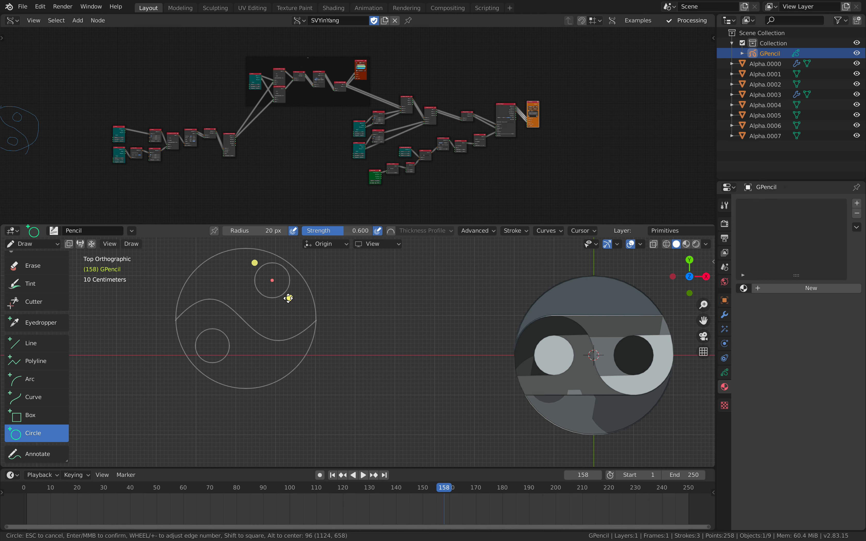
key(Return)
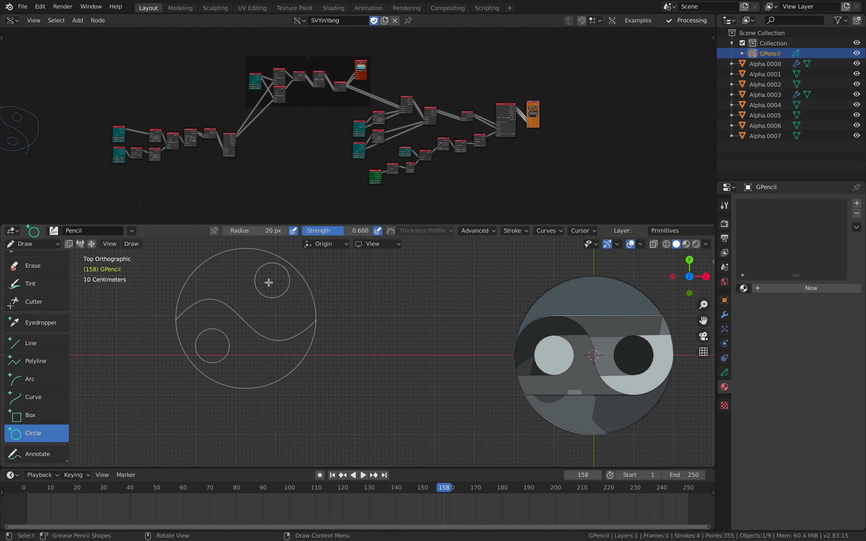
Edit the strokes to shift the upper small circle slightly down toward the S-curve, and return to Object Mode
key(Tab)
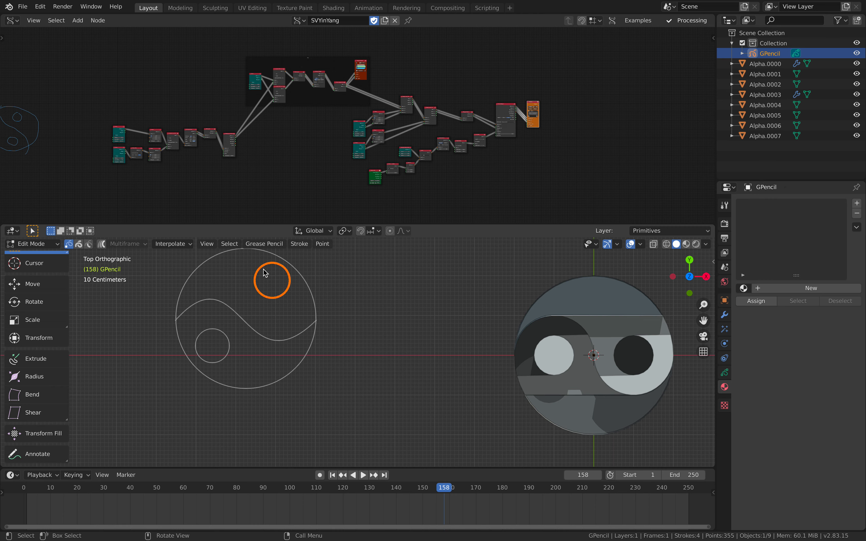
key(g)
click(267, 284)
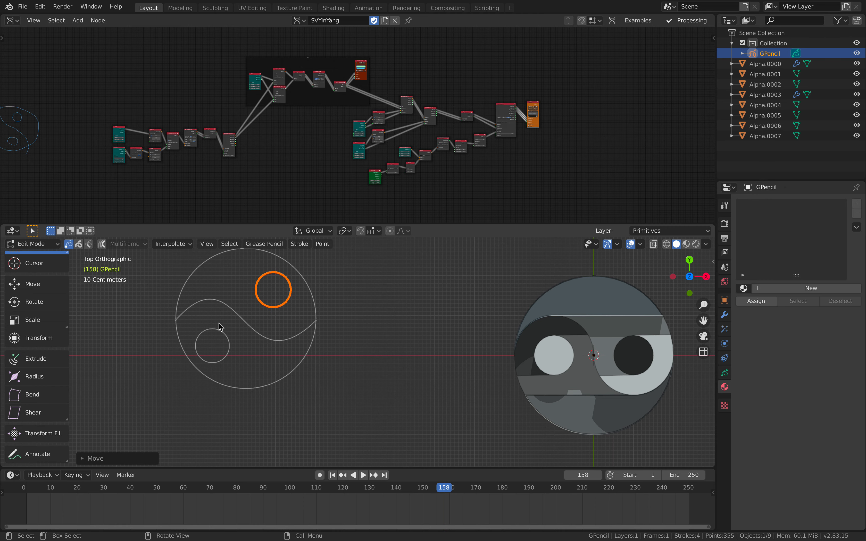
click(211, 332)
key(comma)
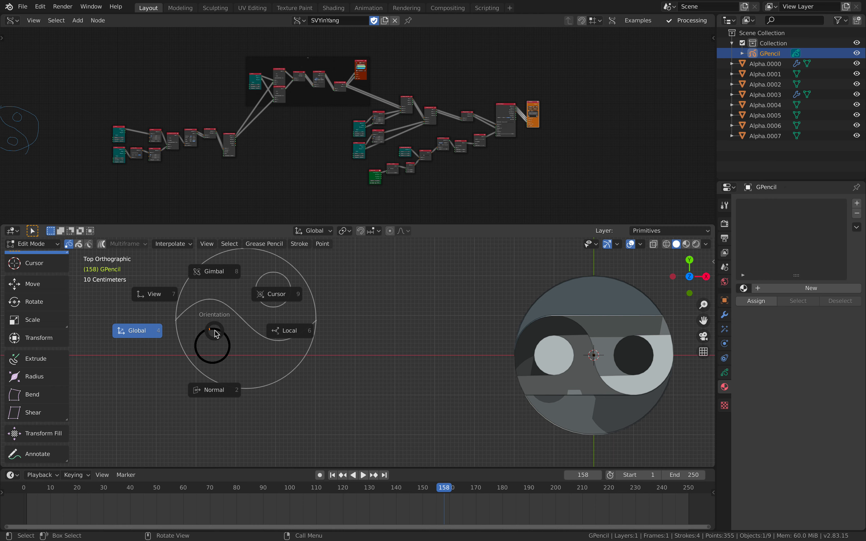
click(217, 333)
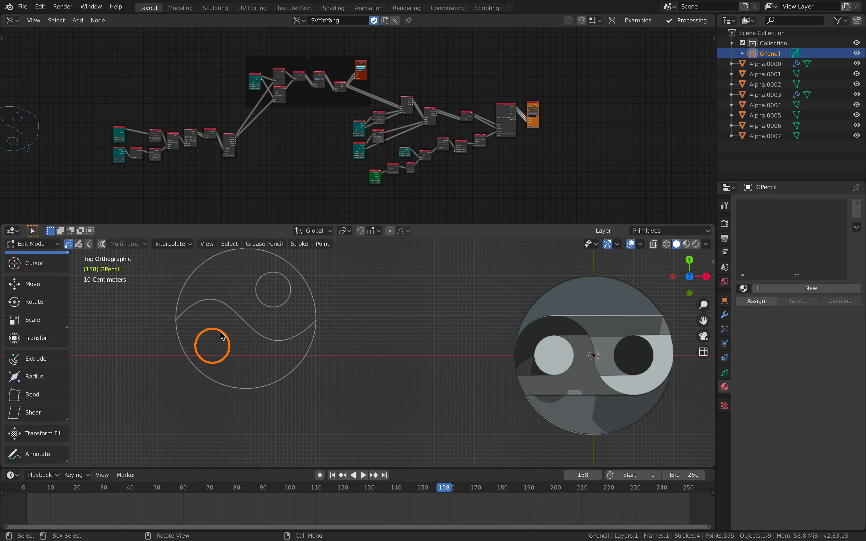
key(Tab)
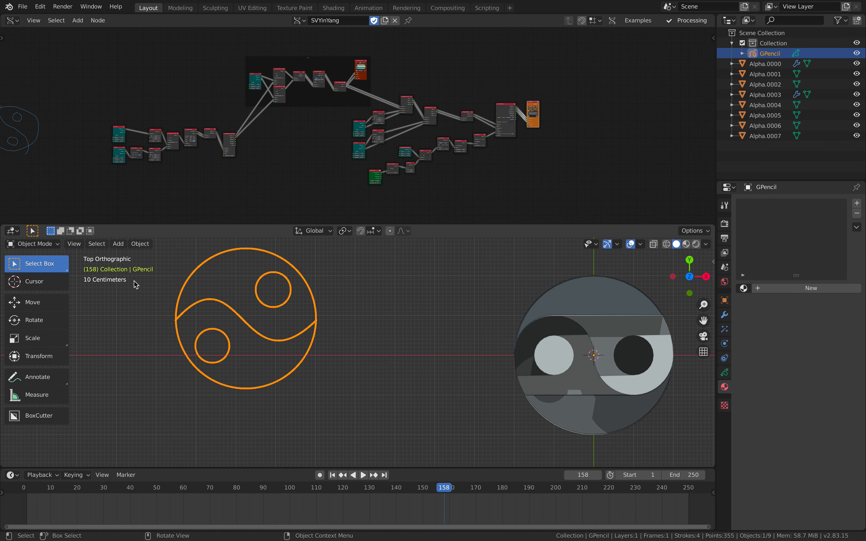
click(32, 244)
Insert the "gp" Grease Pencil node setup in the empty area of the node tree beside the existing nodes
scroll(298, 143, up, 2)
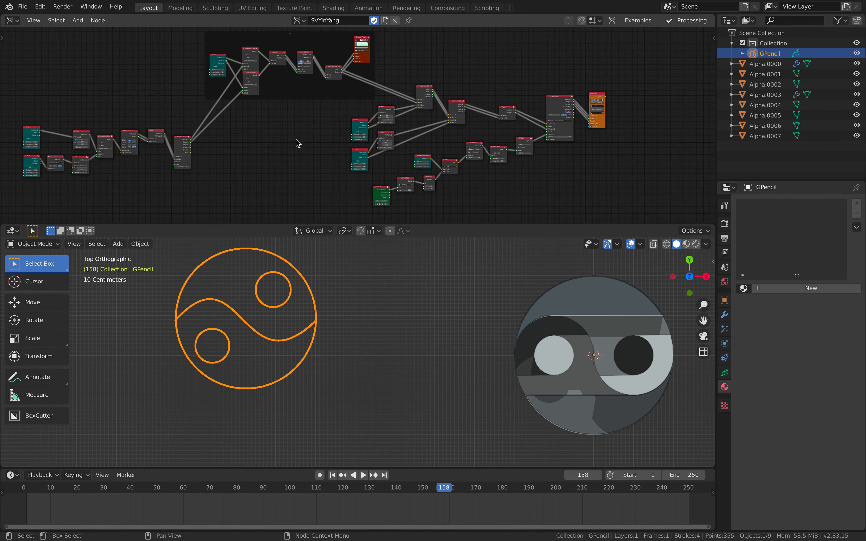
middle_drag(296, 140, 201, 183)
middle_drag(367, 130, 325, 163)
scroll(332, 136, up, 3)
scroll(322, 135, up, 2)
middle_drag(216, 134, 208, 140)
scroll(290, 121, up, 2)
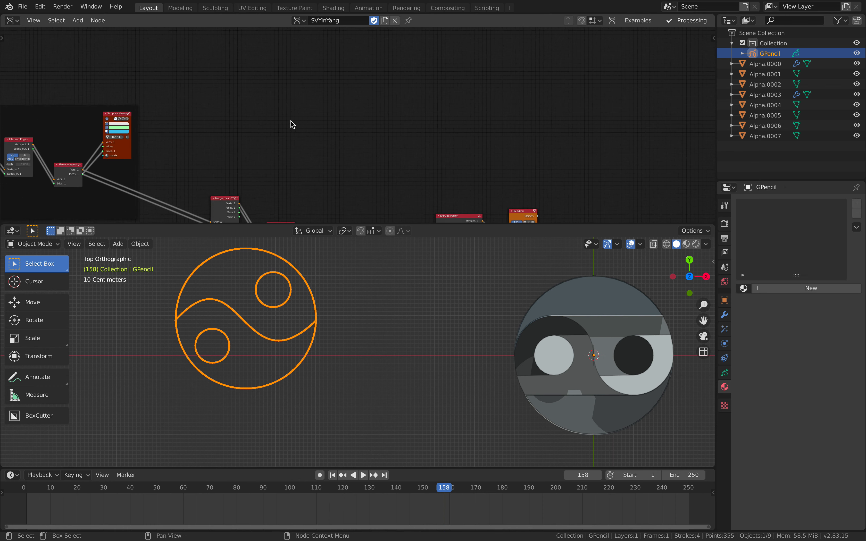
scroll(291, 125, up, 1)
middle_drag(300, 73, 305, 146)
key(shift+a)
click(287, 107)
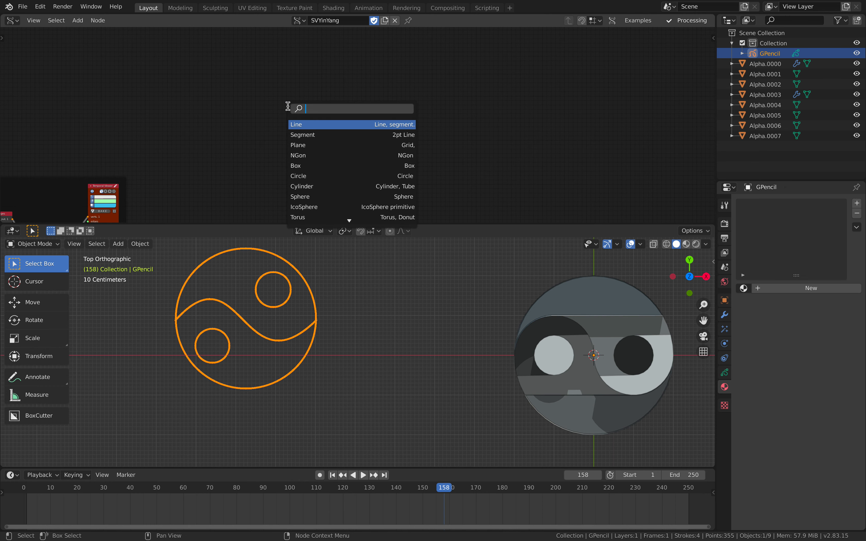
text(gp)
key(Return)
scroll(292, 133, up, 2)
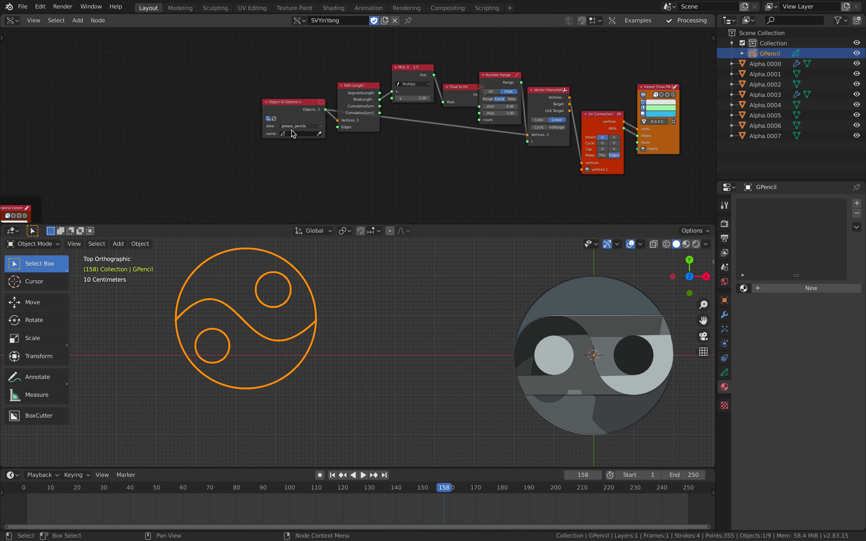
Set the Object ID Selector+ node to read the GPencil object's Primitives layer
click(299, 155)
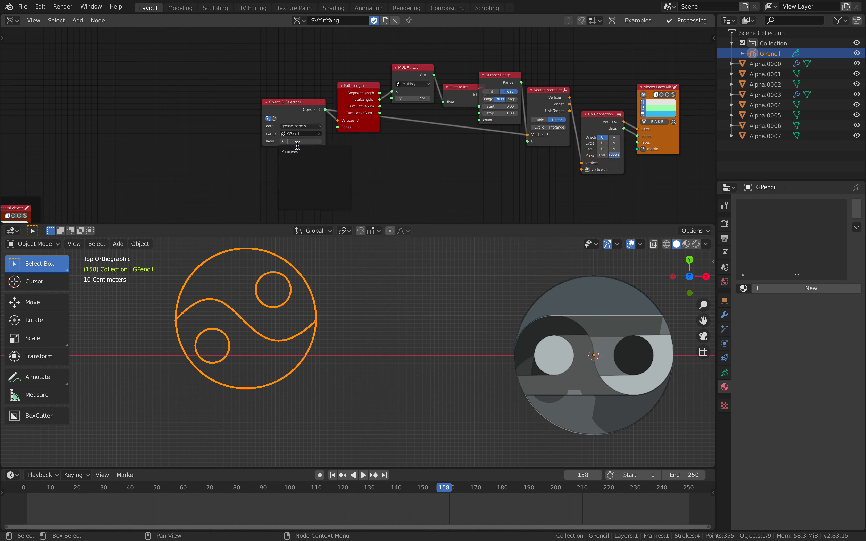
click(288, 151)
click(305, 152)
Add a Frame info node before Object ID Selector+ and link its Current Frame output to the frame# input
key(shift+a)
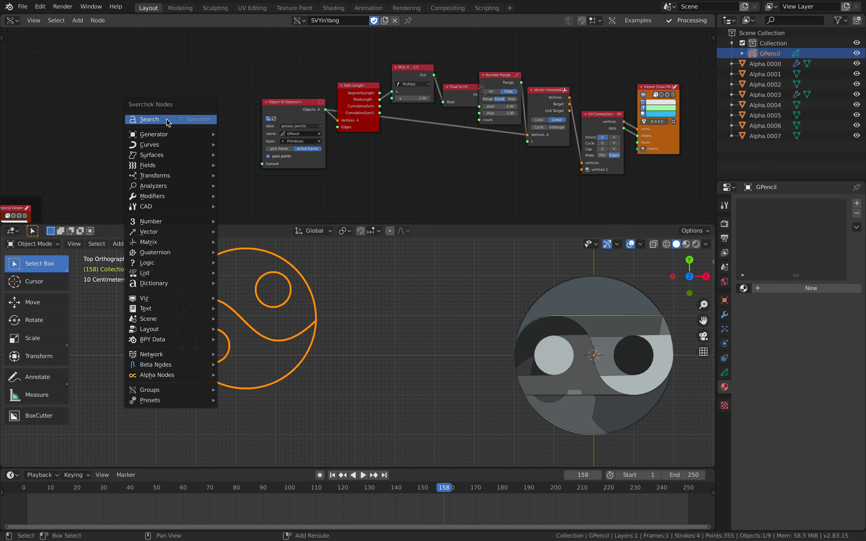
click(171, 120)
text(fra)
click(193, 211)
click(186, 182)
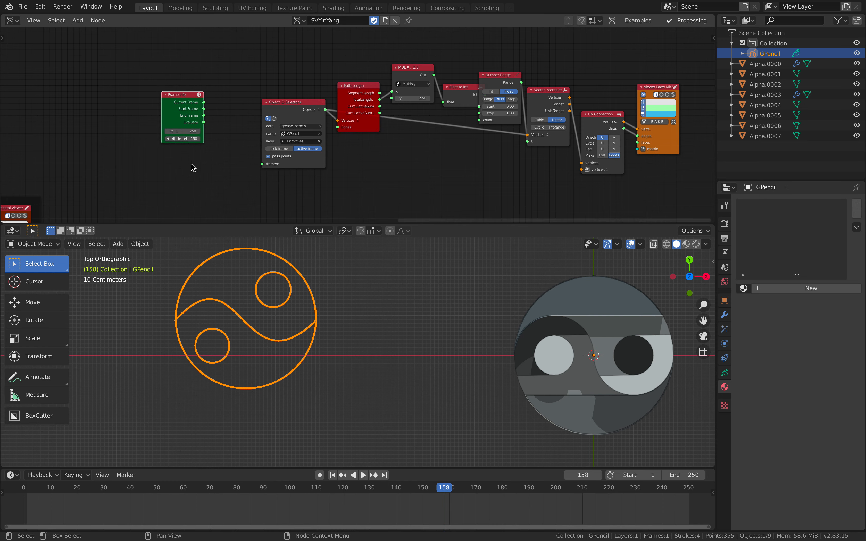
drag(204, 102, 262, 164)
Move the Viewer Draw node well away from the UV Connection node to make room between them
scroll(338, 163, right, 8)
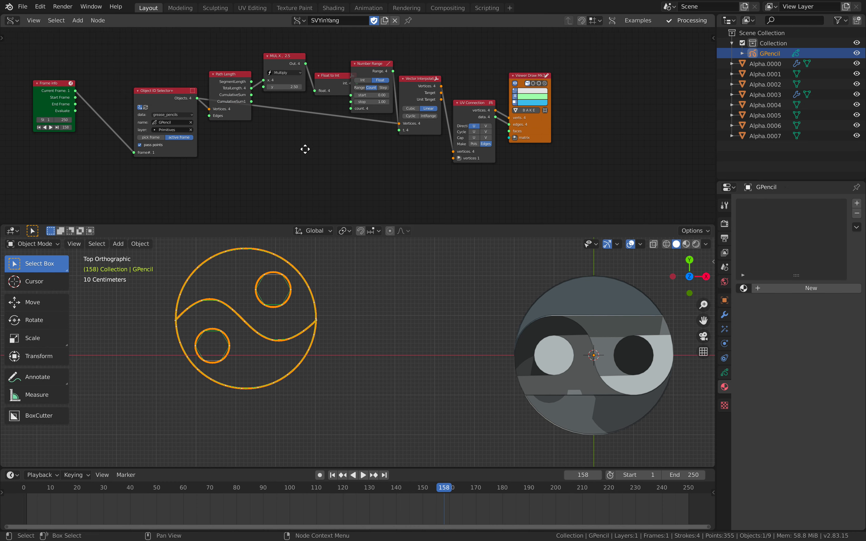
drag(367, 132, 552, 168)
scroll(371, 108, up, 2)
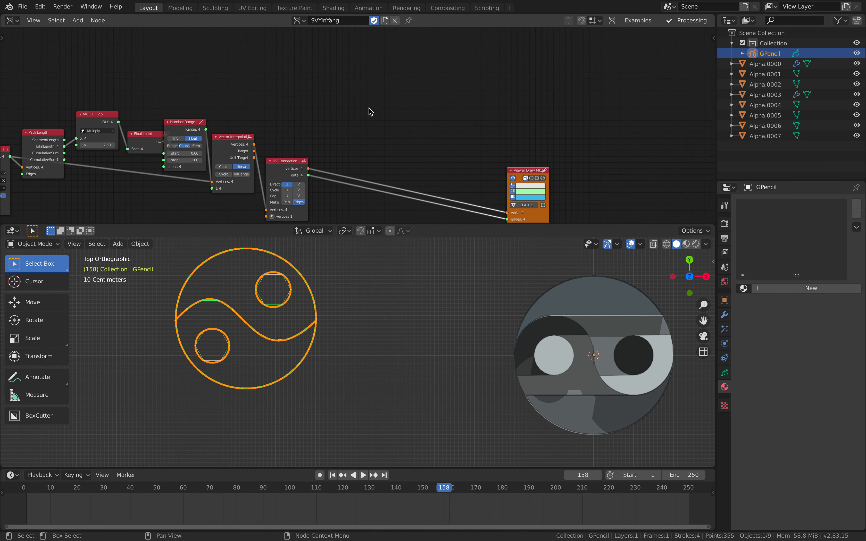
key(shift+a)
click(368, 108)
text(mesh ex)
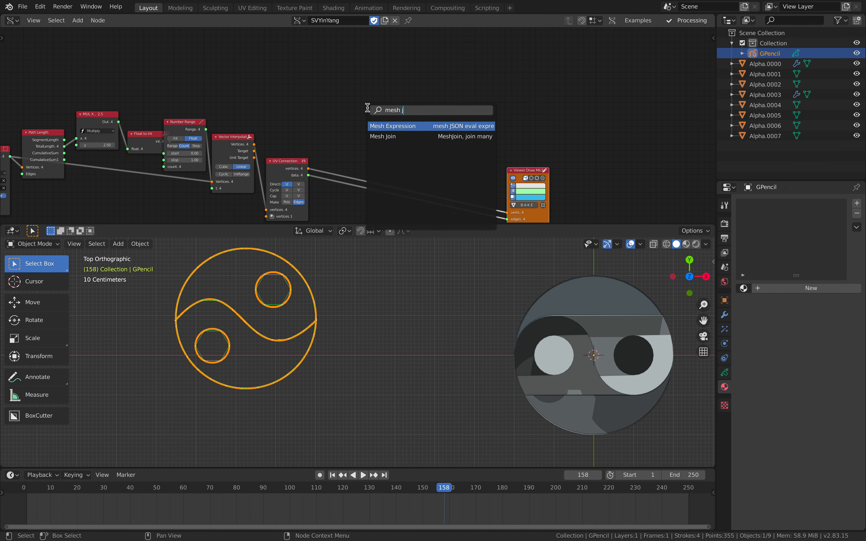
key(Return)
key(x)
Add a Mesh Join node in the free space between the UV Connection and Viewer Draw nodes
key(shift+a)
click(338, 87)
text(mehs j)
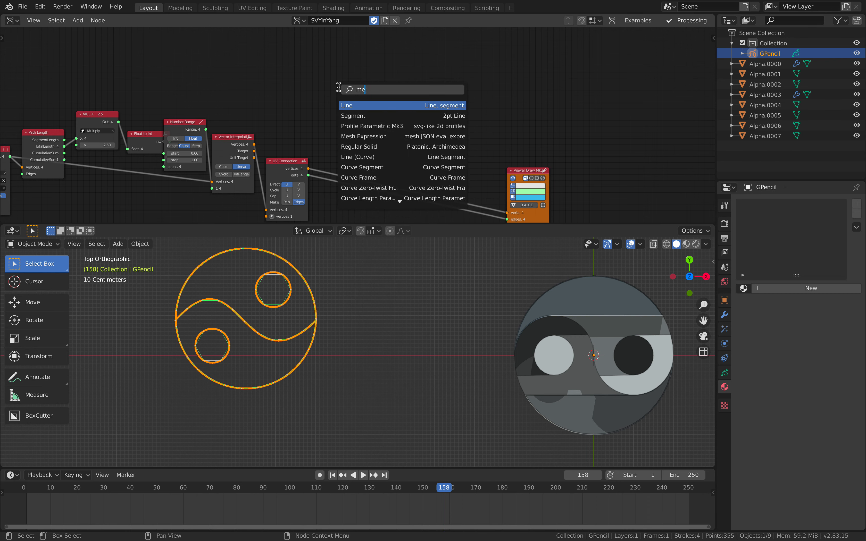
key(BackSpace)
text(sh j)
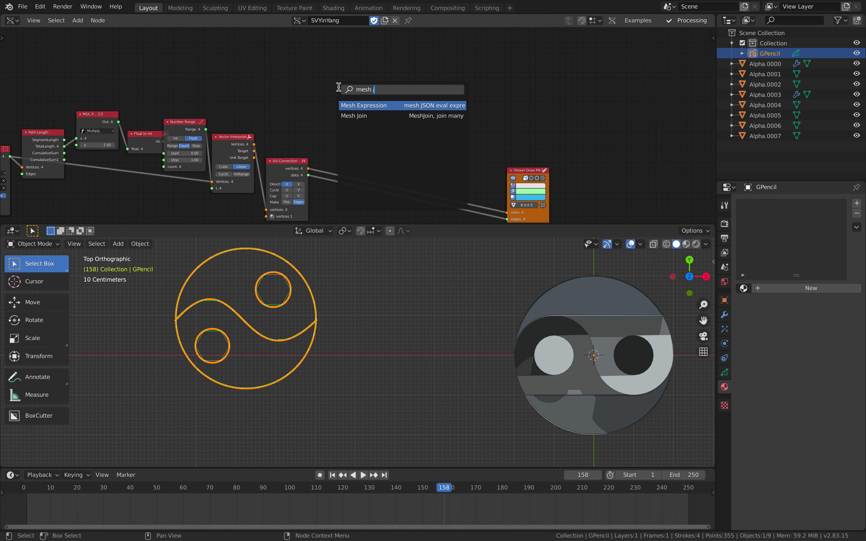
key(Down)
key(Return)
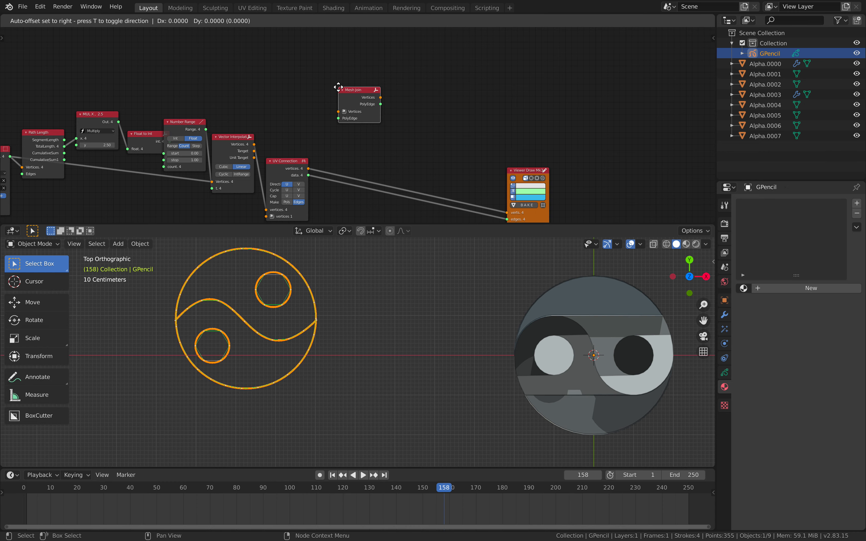
click(344, 88)
Link the UV Connection node's vertices and data outputs to the Mesh Join node's Vertices and PolyEdge inputs
scroll(380, 107, up, 1)
click(298, 167)
shift+click(353, 102)
key(f)
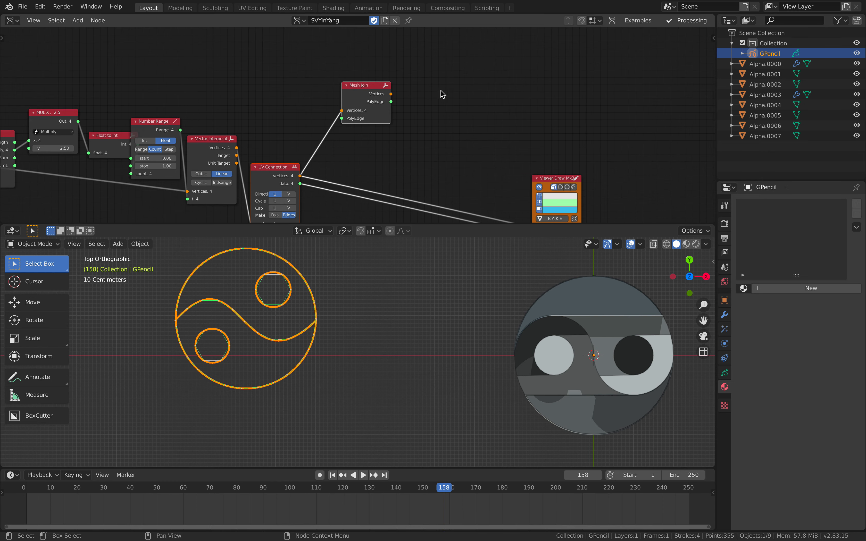
click(440, 90)
Add an Intersect Edges node after the Mesh Join node
middle_drag(462, 78, 369, 88)
drag(252, 130, 207, 193)
middle_drag(408, 85, 357, 100)
key(alt+space)
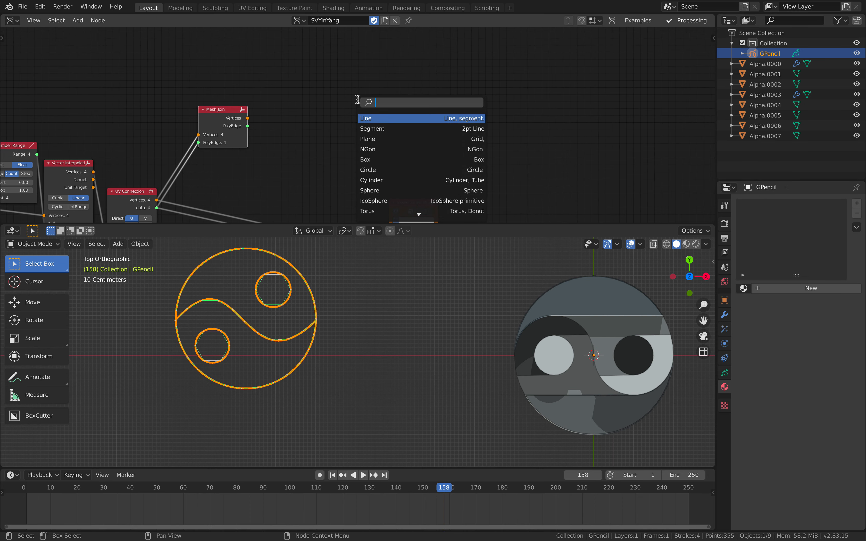
text(interse)
key(Down)
key(Down)
key(Down)
key(Down)
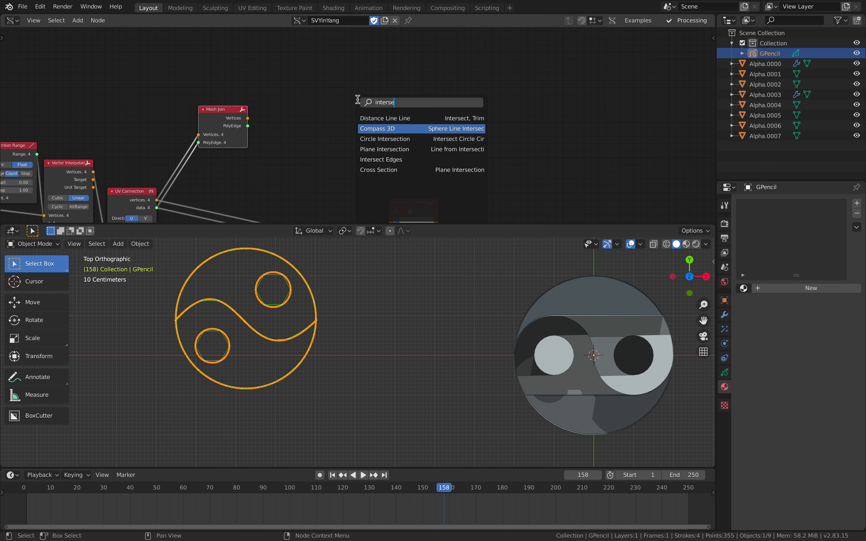
key(Return)
click(285, 97)
Add a Planar edgenet node after the Intersect Edges node
key(alt+space)
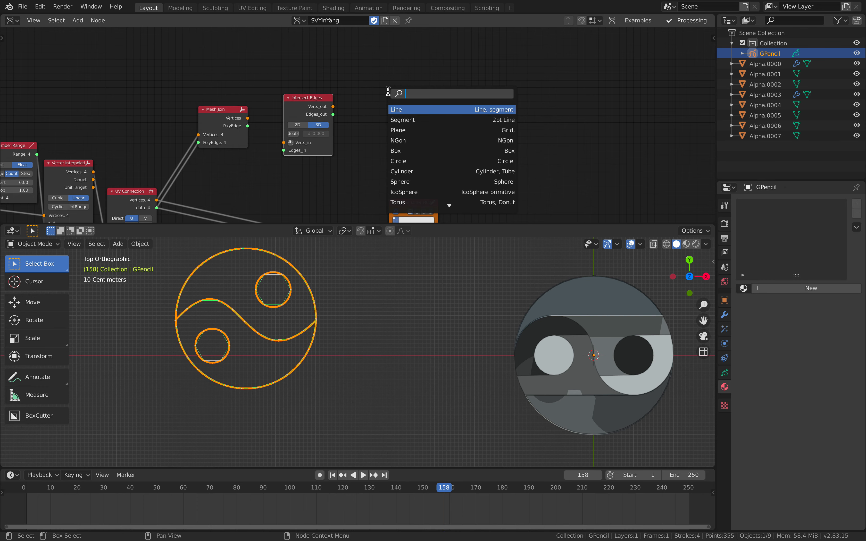
text(planar)
key(Down)
key(Down)
key(Down)
key(Return)
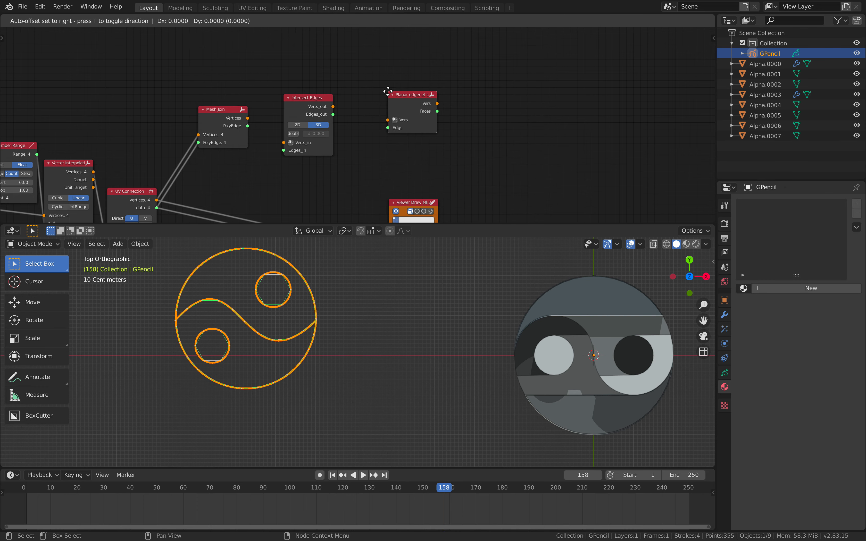
click(358, 93)
middle_drag(370, 107, 378, 92)
middle_drag(394, 130, 370, 99)
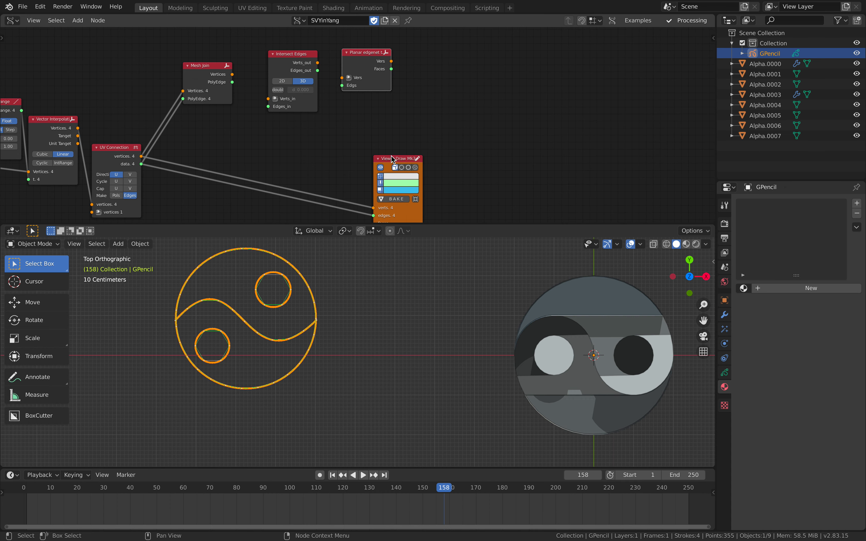
Move Viewer Draw beside the new nodes and chain Mesh Join, Intersect Edges, Planar edgenet and Viewer Draw together
drag(392, 158, 463, 96)
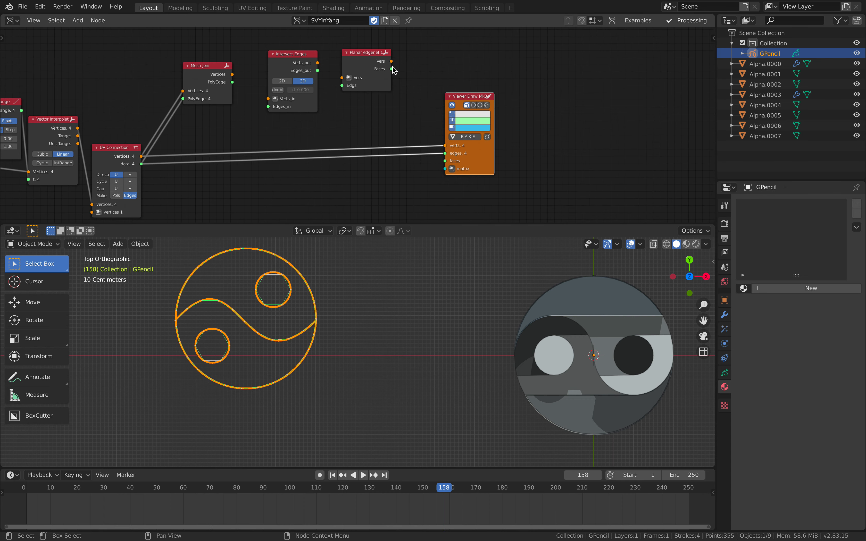
click(208, 67)
shift+click(295, 57)
click(454, 98)
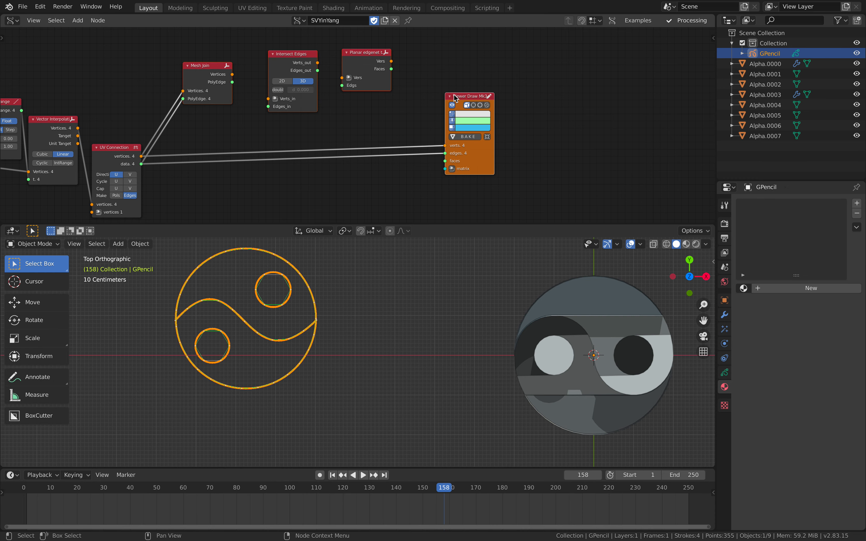
key(f)
click(464, 91)
drag(466, 96, 464, 68)
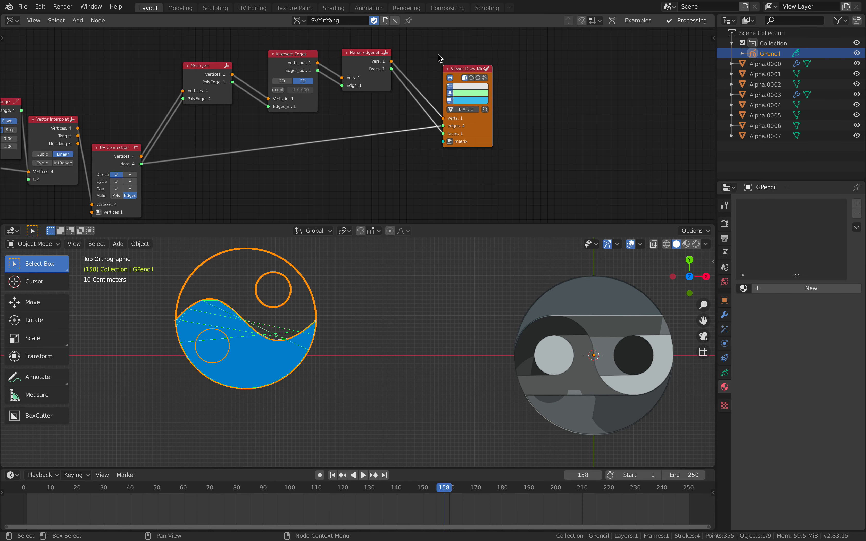
click(438, 56)
Set the y value of the Multiply node after Path Length to 3.94
middle_drag(336, 159, 416, 154)
scroll(416, 155, down, 4)
middle_drag(195, 127, 461, 132)
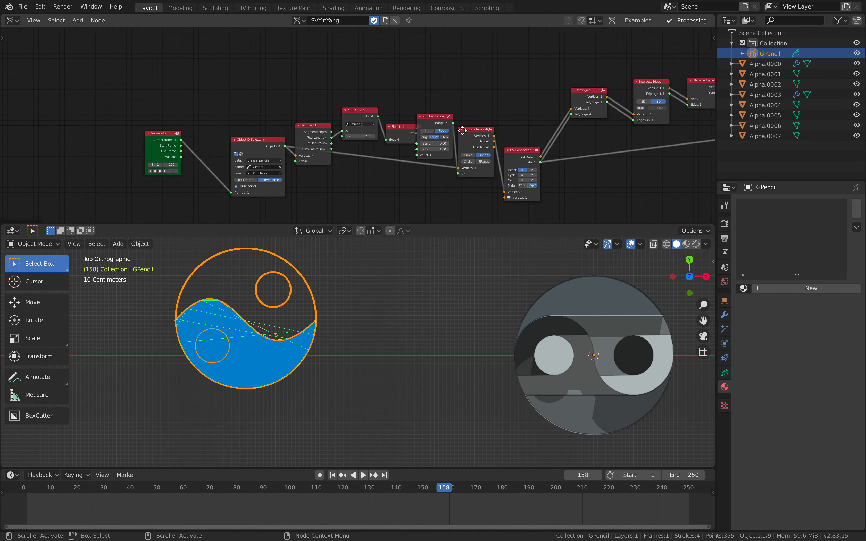
middle_drag(335, 127, 314, 123)
scroll(349, 135, up, 5)
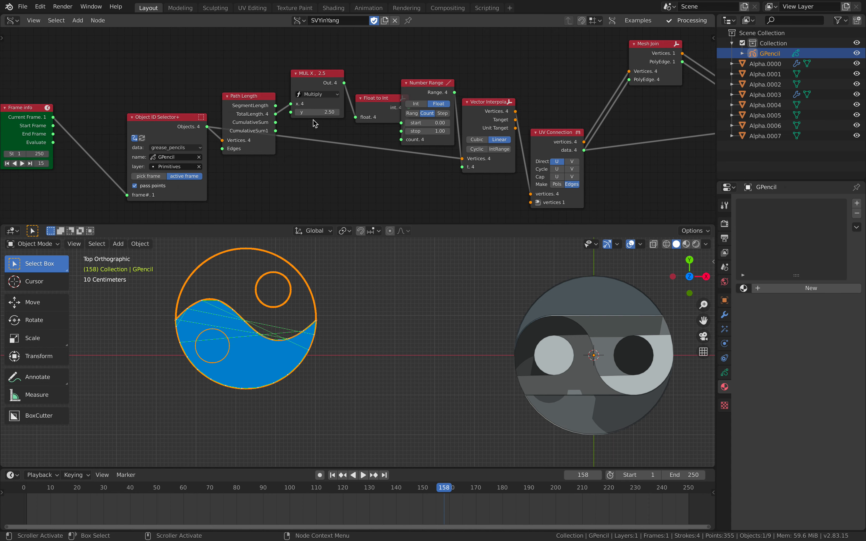
drag(317, 112, 365, 112)
Examine the filled Grease Pencil outline in perspective and advance the timeline by one frame to refresh the node tree
scroll(330, 277, up, 6)
shift+middle_drag(273, 263, 319, 315)
scroll(386, 303, up, 2)
scroll(346, 284, down, 2)
scroll(316, 304, down, 4)
shift+middle_drag(400, 321, 386, 324)
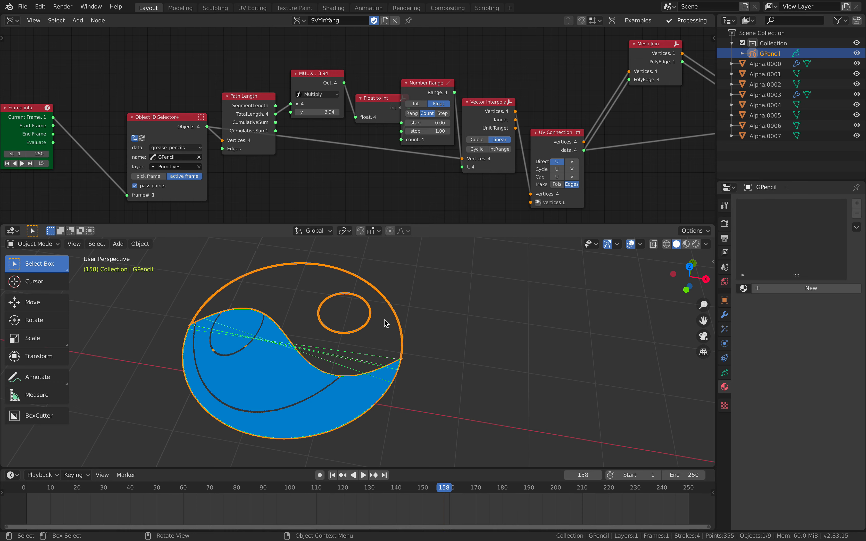
key(Right)
Switch the Intersect Edges node to 2D mode and turn on its removal of doubles, applying the distance
scroll(522, 174, down, 5)
mouse_move(567, 107)
middle_down()
mouse_move(380, 114)
mouse_move(336, 134)
middle_up()
scroll(336, 133, up, 8)
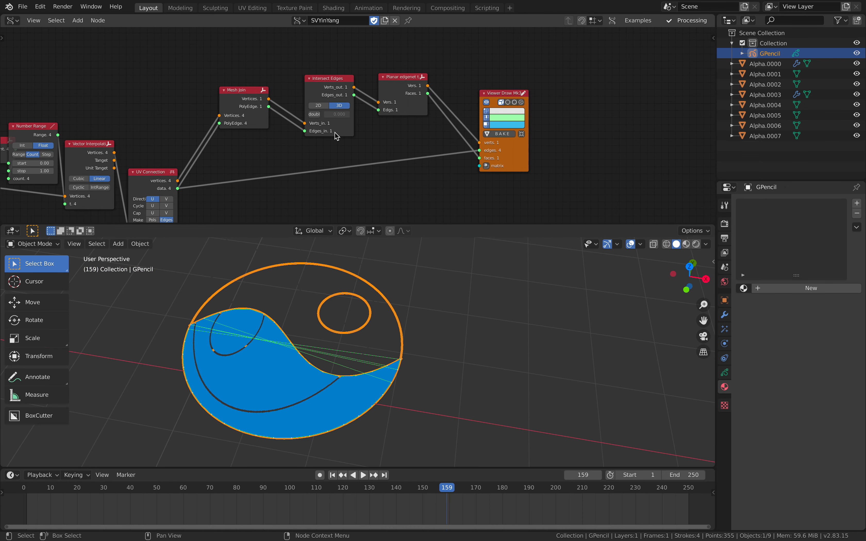
click(311, 98)
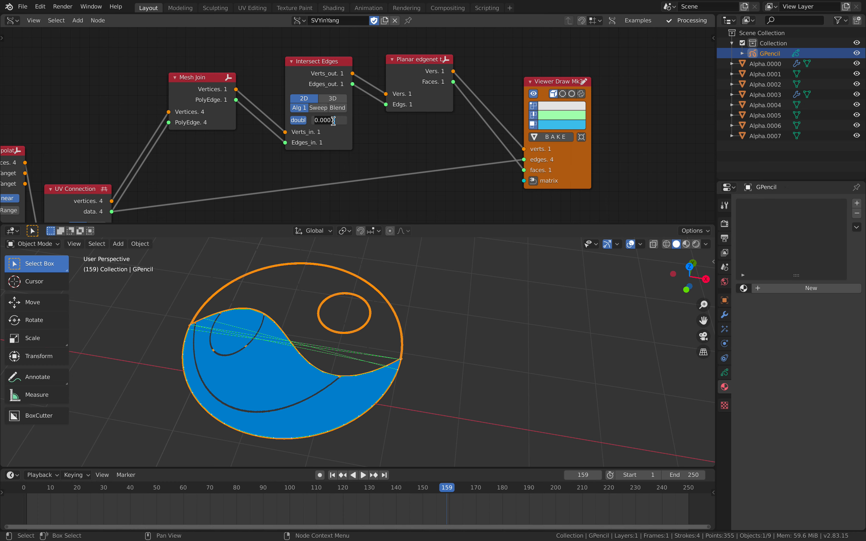
key(Return)
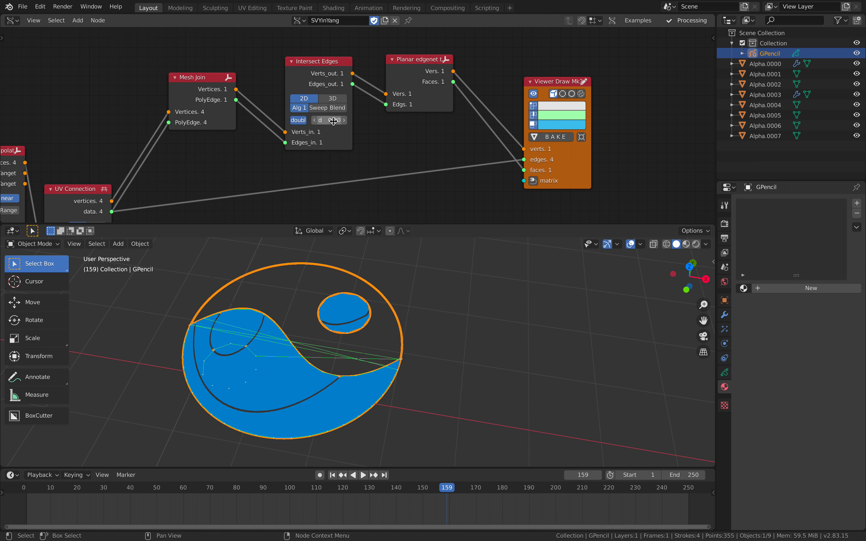
middle_drag(406, 346, 407, 371)
middle_drag(392, 307, 382, 330)
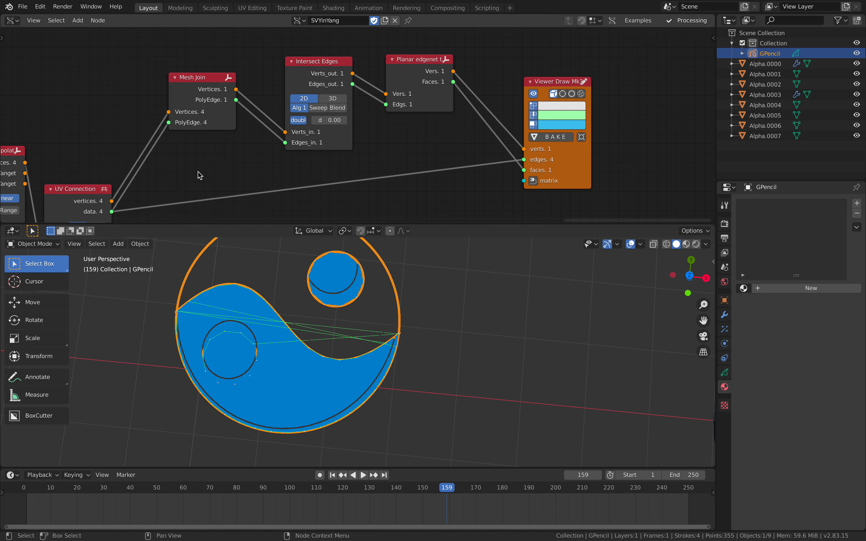
Set the y value of the Multiply node after Path Length to 14.32
scroll(199, 174, down, 4)
middle_drag(198, 174, 552, 149)
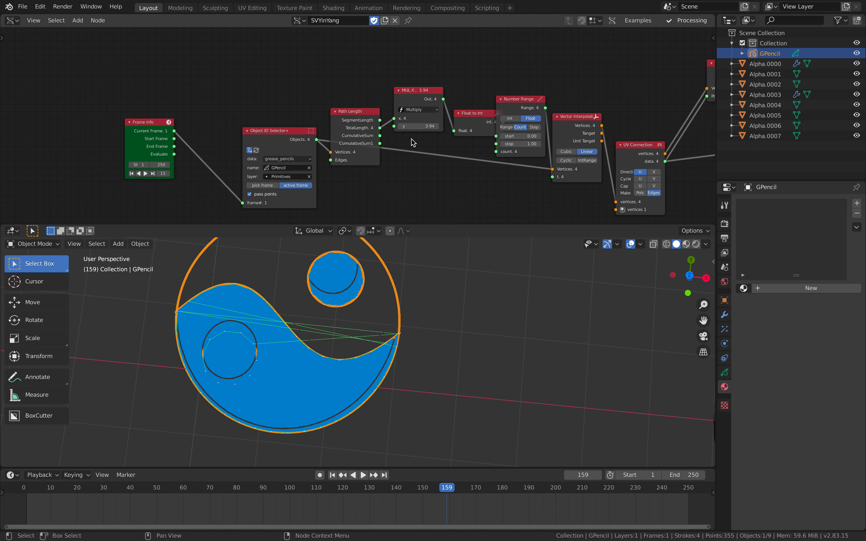
drag(418, 126, 451, 126)
mouse_move(431, 250)
middle_down()
mouse_move(420, 317)
mouse_move(393, 290)
mouse_move(271, 330)
mouse_move(329, 321)
mouse_move(323, 365)
middle_up()
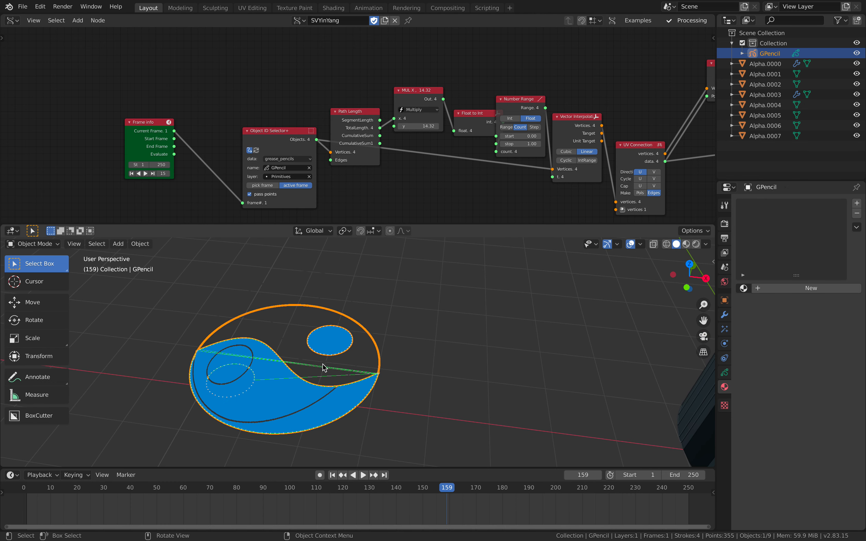
Remove the UV Connection link from Viewer Draw's edges input and tidy the spacing of the nodes leading to Viewer Draw
scroll(431, 132, down, 5)
mouse_move(430, 132)
middle_down()
mouse_move(329, 124)
mouse_move(155, 136)
middle_up()
mouse_move(500, 120)
middle_down()
mouse_move(342, 123)
mouse_move(356, 143)
mouse_move(372, 148)
middle_up()
scroll(342, 122, up, 2)
drag(422, 147, 370, 153)
drag(454, 160, 447, 127)
drag(307, 69, 321, 79)
middle_drag(263, 85, 341, 102)
drag(304, 88, 303, 94)
drag(394, 105, 406, 103)
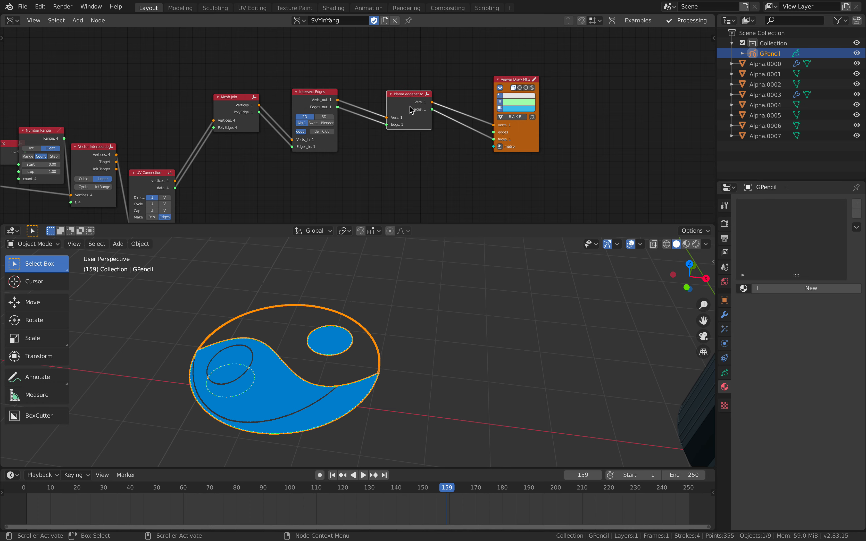
drag(504, 127, 495, 116)
click(442, 220)
Add a Polygon Boom node below the gap between the Planar edgenet and Viewer Draw nodes
middle_drag(538, 184, 255, 102)
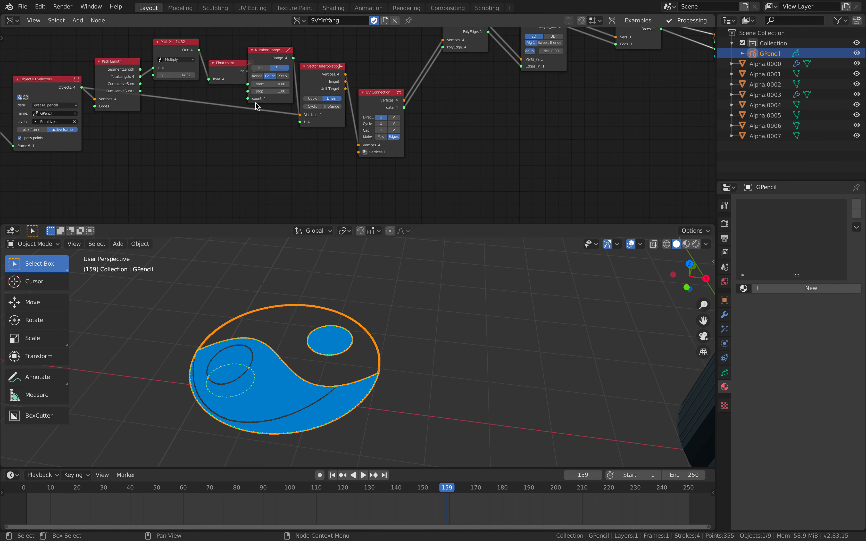
scroll(355, 97, up, 1)
middle_drag(395, 87, 255, 129)
middle_drag(470, 91, 278, 147)
drag(461, 150, 493, 141)
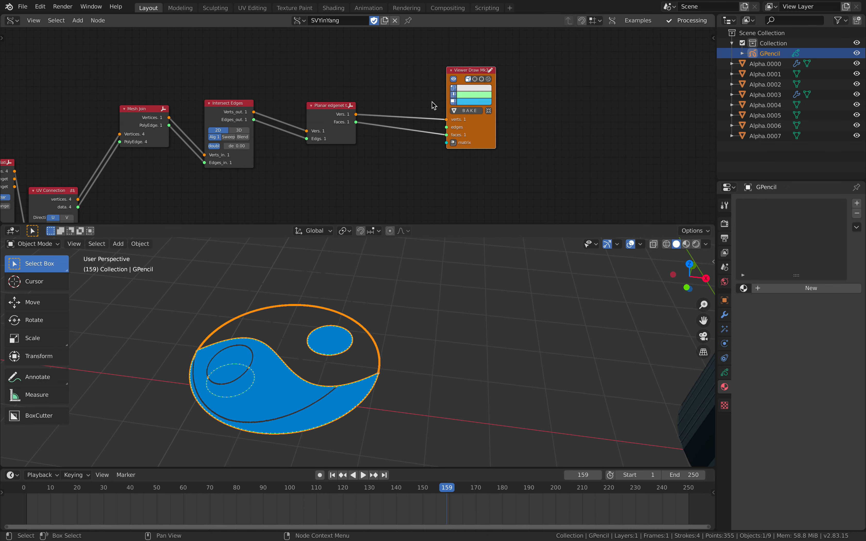
key(alt+space)
text(polygon boom)
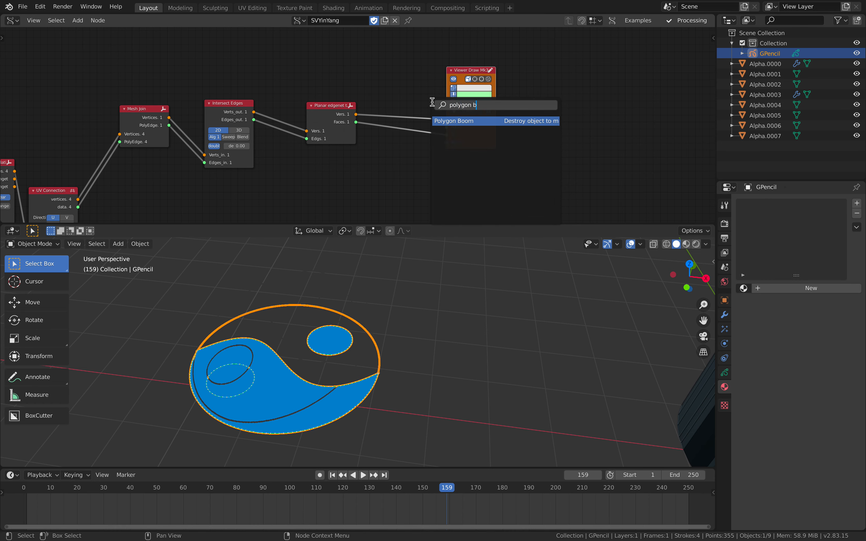
key(Return)
click(387, 145)
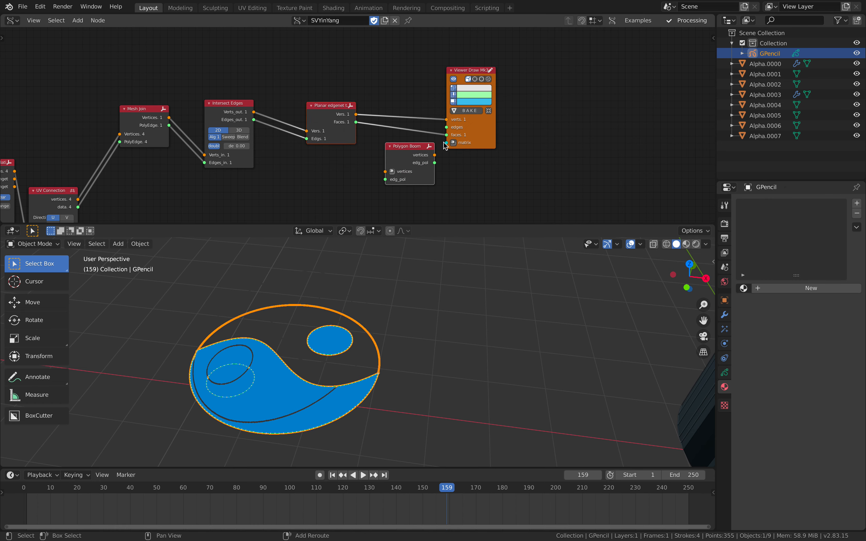
Link Polygon Boom in line between Planar edgenet and Viewer Draw, feeding only Viewer Draw's verts and faces
shift+click(468, 137)
key(f)
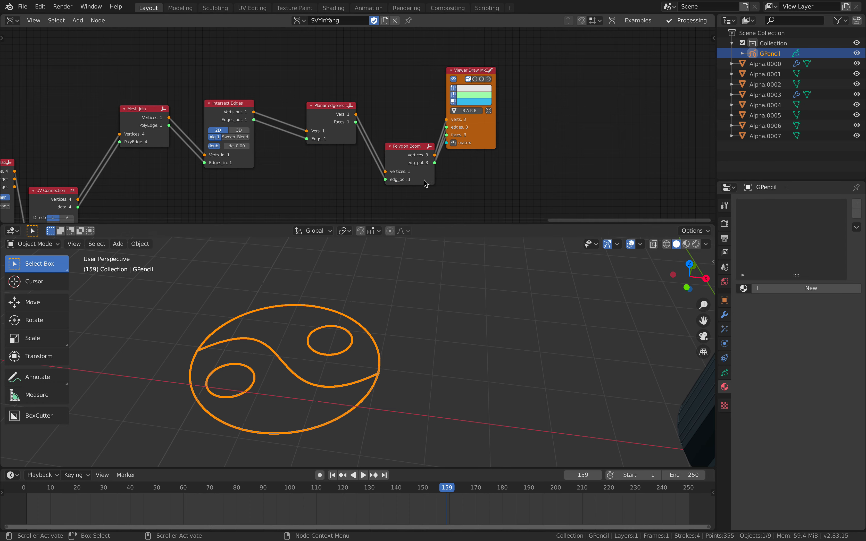
drag(408, 152, 400, 116)
middle_drag(226, 348, 280, 367)
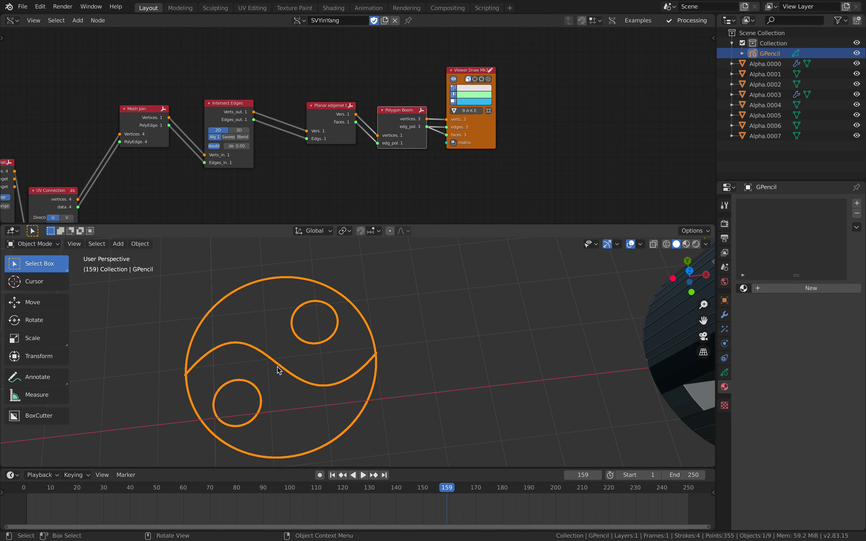
drag(447, 128, 466, 122)
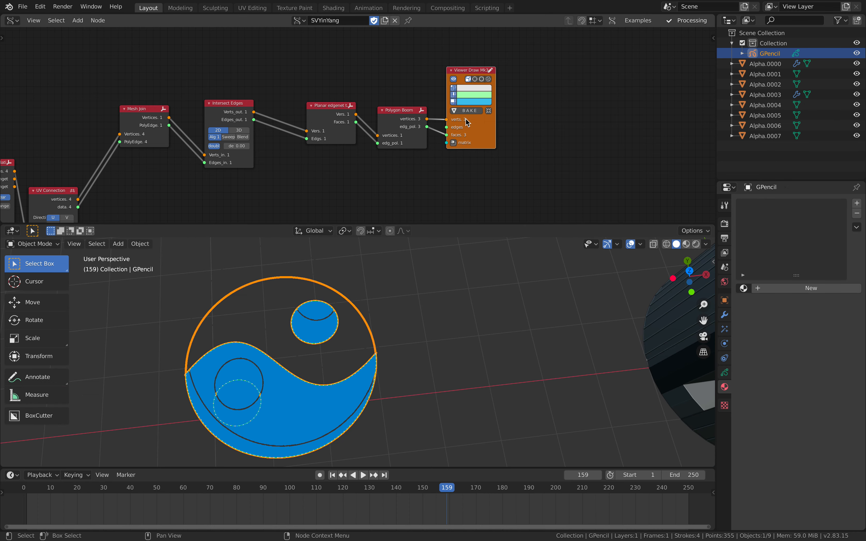
Try the Intersect Edges node in 3D mode and return it to 2D
middle_drag(324, 326, 341, 372)
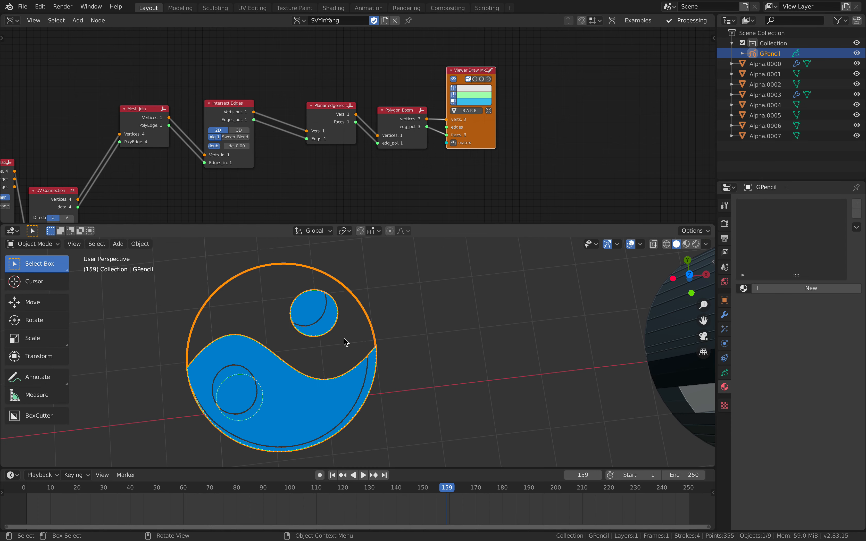
click(240, 128)
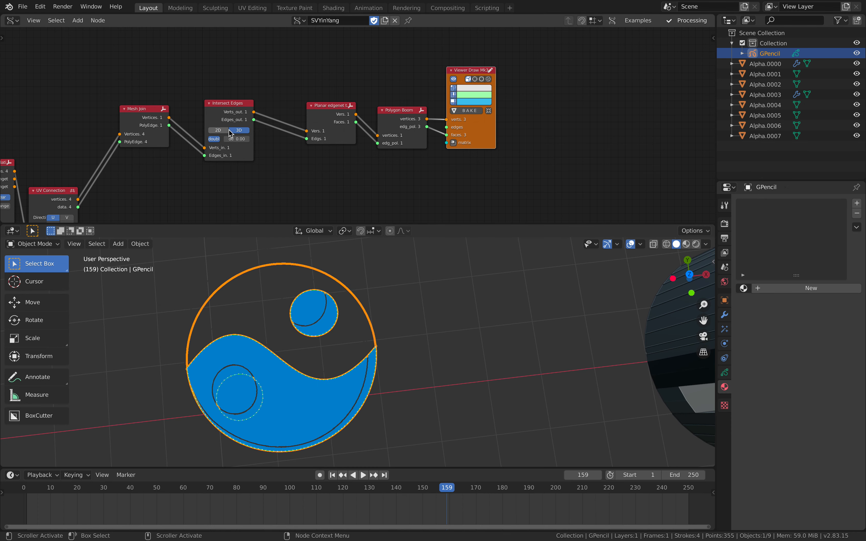
click(216, 130)
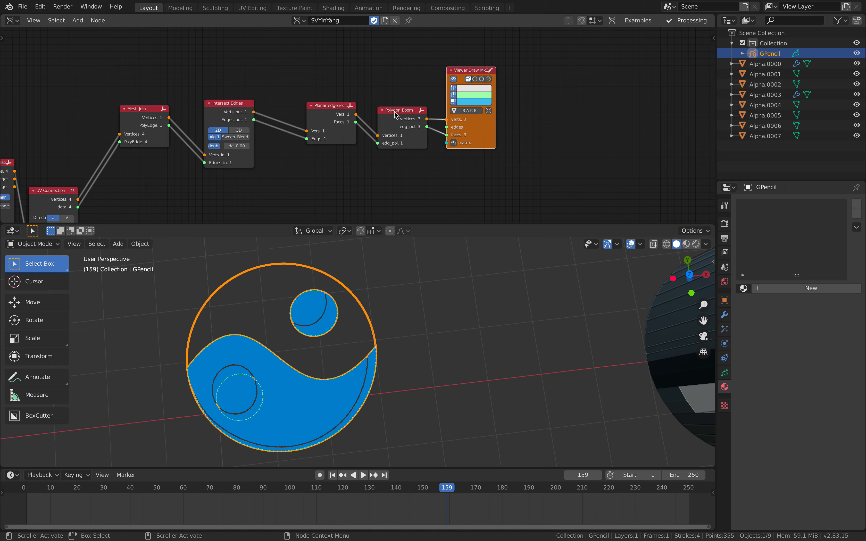
Bake the Viewer Draw output into mesh objects and hide the GPencil object
click(469, 112)
key(b)
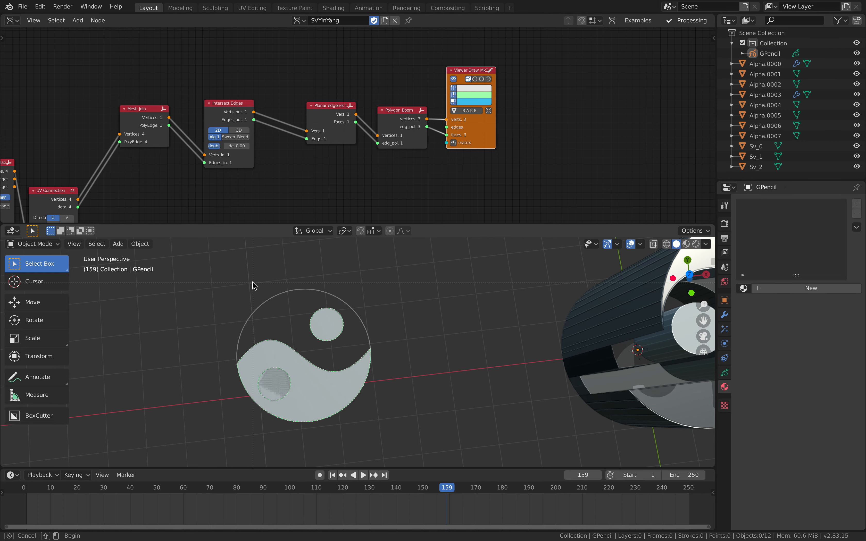
drag(253, 281, 373, 410)
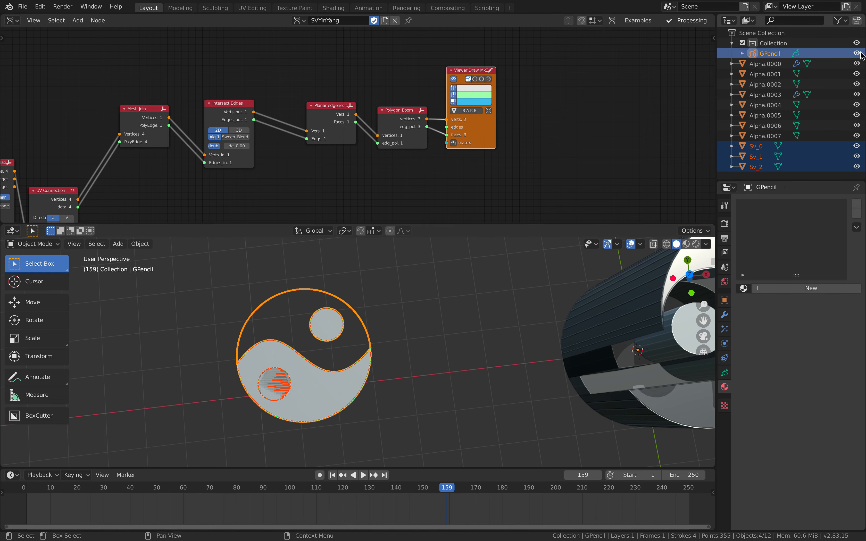
click(378, 320)
Move the three baked meshes together until they sit beside the blue Viewer Draw preview
drag(224, 297, 416, 434)
key(g)
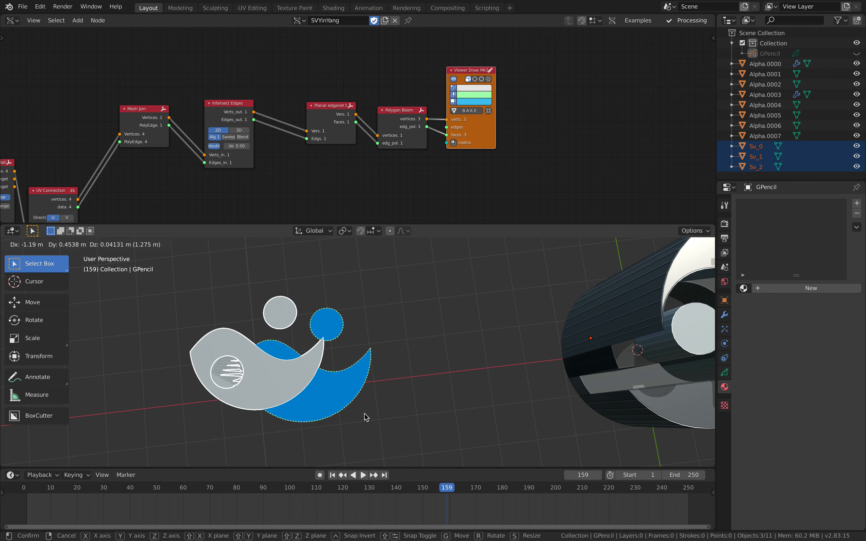
click(365, 417)
shift+middle_drag(387, 357, 492, 350)
key(g)
click(322, 361)
middle_drag(367, 352, 389, 329)
Move the baked small circle overlapping the teardrop out to the teardrop's outer side
click(234, 383)
middle_drag(274, 359, 245, 382)
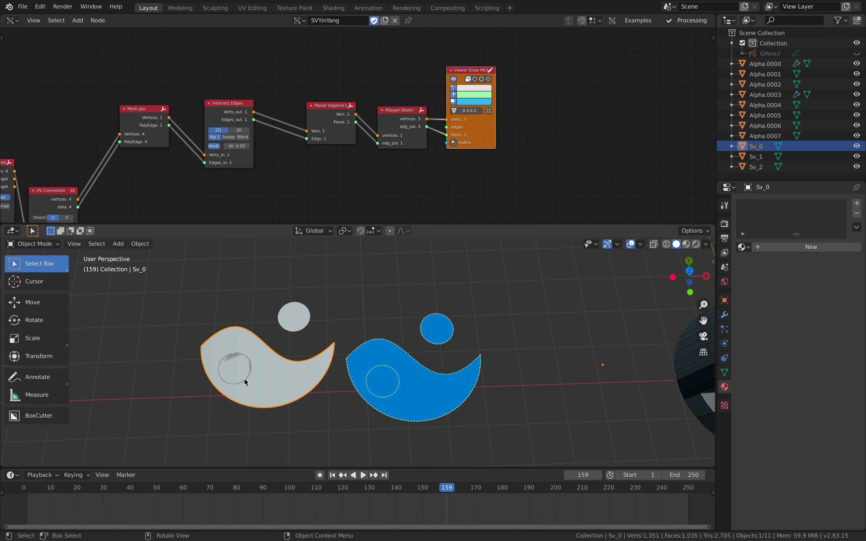
click(233, 364)
key(g)
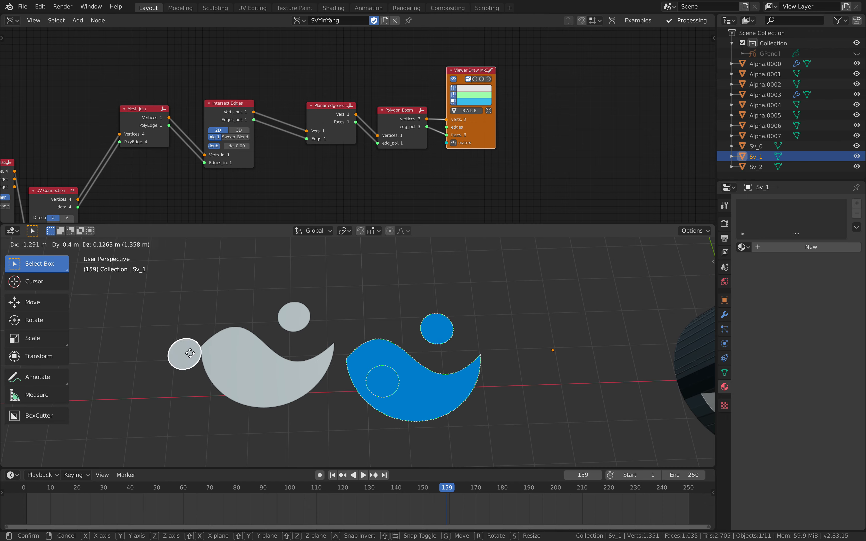
click(161, 357)
Examine the baked shapes beside the extruded yin-yang, and review the Grease Pencil and original node chains
middle_drag(160, 358, 338, 372)
shift+middle_drag(446, 378, 359, 363)
scroll(358, 362, up, 3)
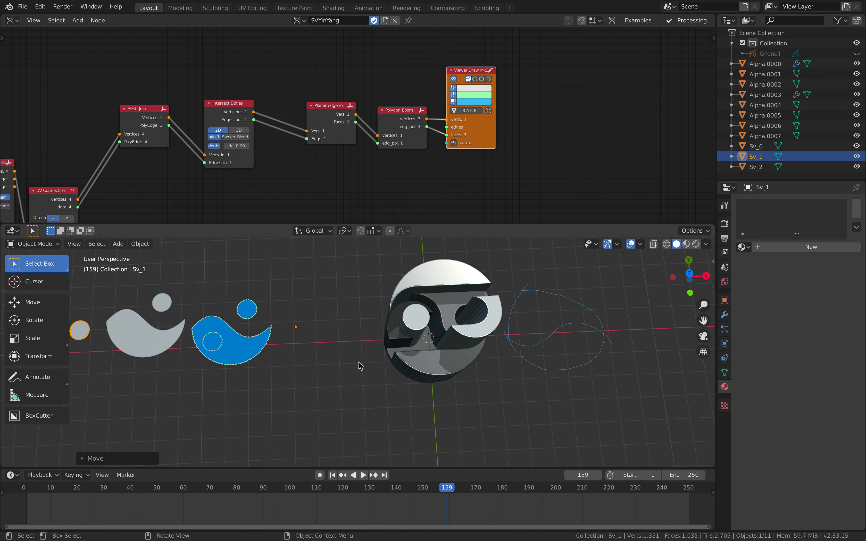
scroll(324, 157, down, 4)
scroll(218, 147, down, 2)
middle_drag(218, 147, 371, 108)
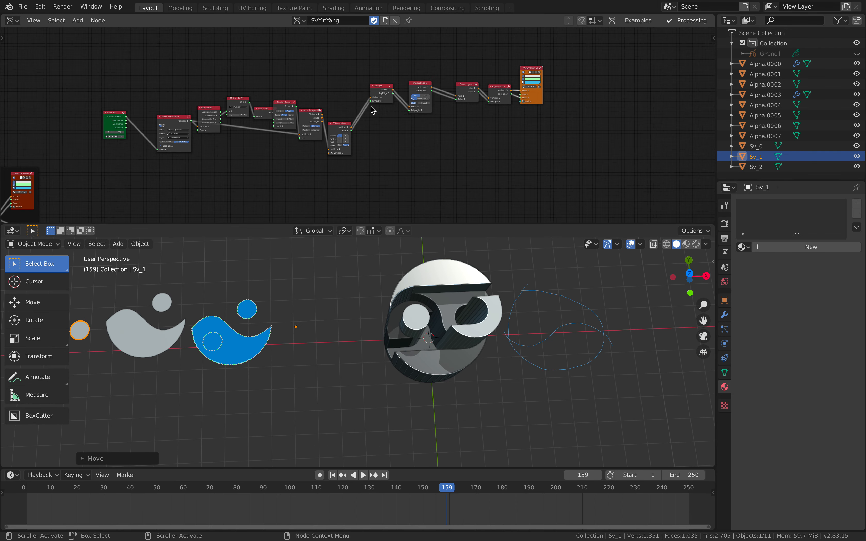
scroll(298, 129, down, 3)
middle_drag(298, 129, 578, 41)
mouse_move(424, 97)
middle_down()
mouse_move(410, 88)
mouse_move(421, 78)
middle_up()
scroll(410, 88, up, 1)
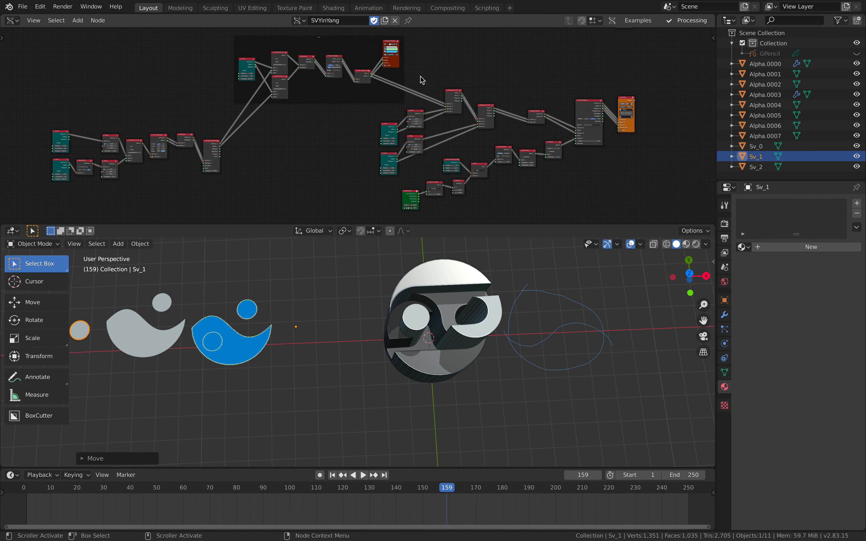
Enlarge the node editor slightly, view the yin-yang model from a lower angle and frame the entire node tree
drag(462, 229, 462, 243)
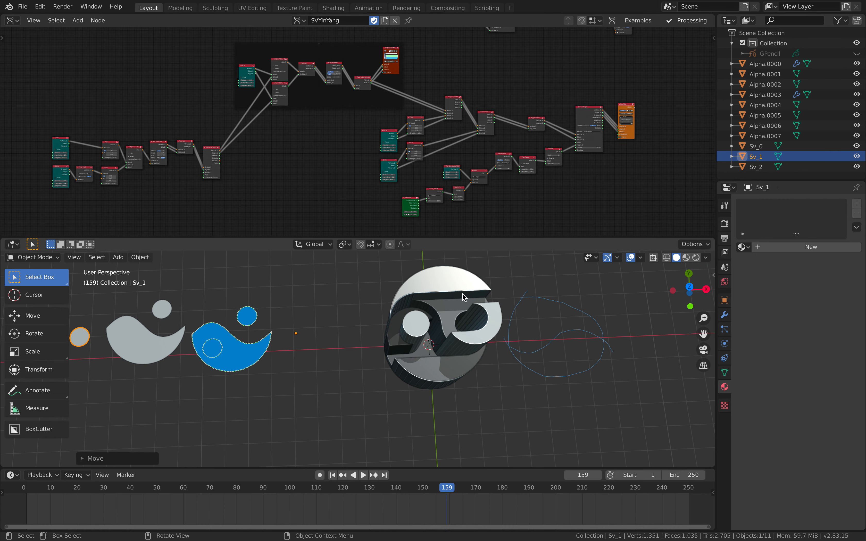
middle_drag(508, 321, 454, 333)
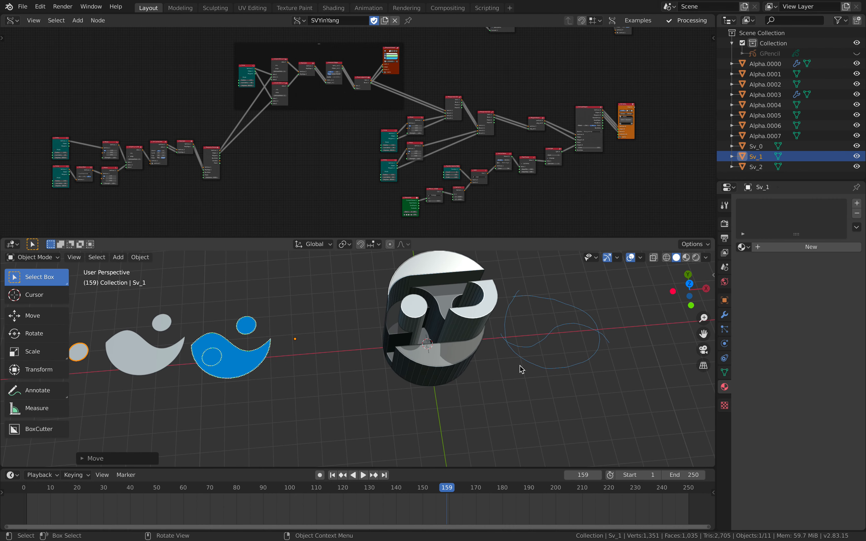
mouse_move(552, 323)
middle_down()
mouse_move(535, 463)
mouse_move(523, 298)
mouse_move(512, 313)
mouse_move(547, 315)
middle_up()
key(Home)
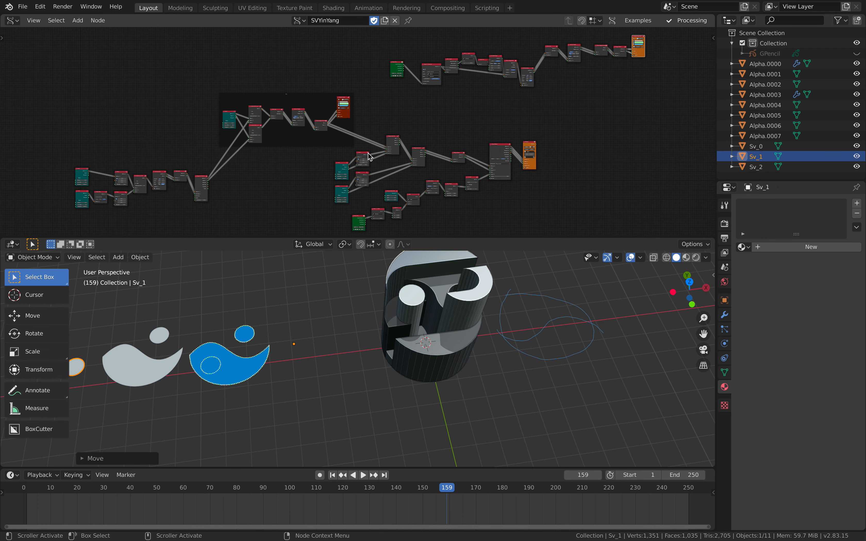